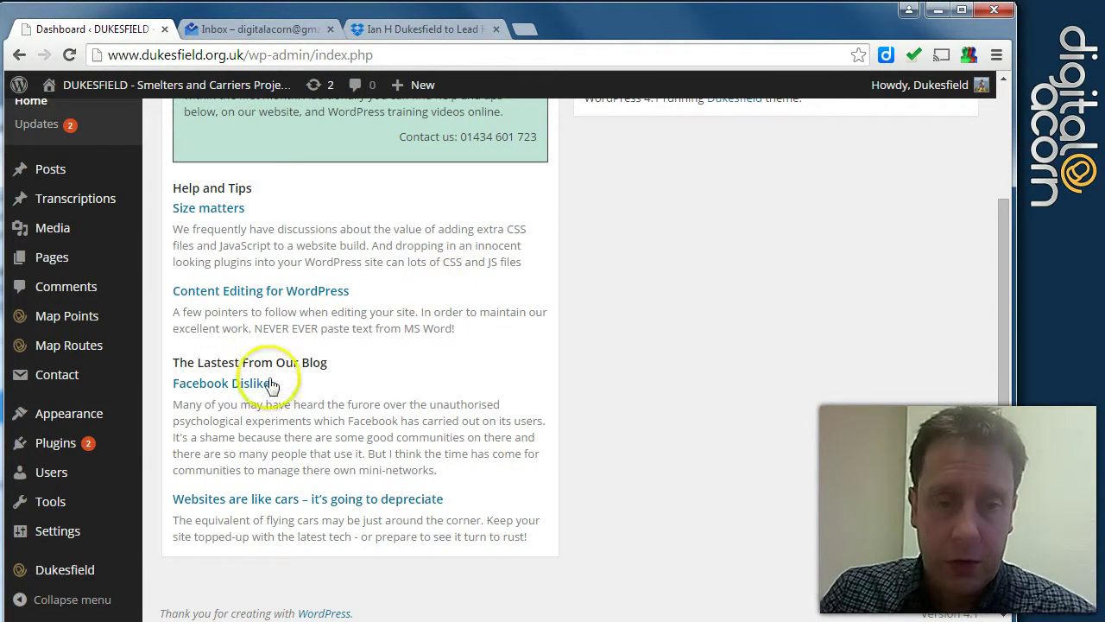
Open the Dukesfield general settings and examine the coordinates and zoom level setting for the interactive map
mouse_move(61, 580)
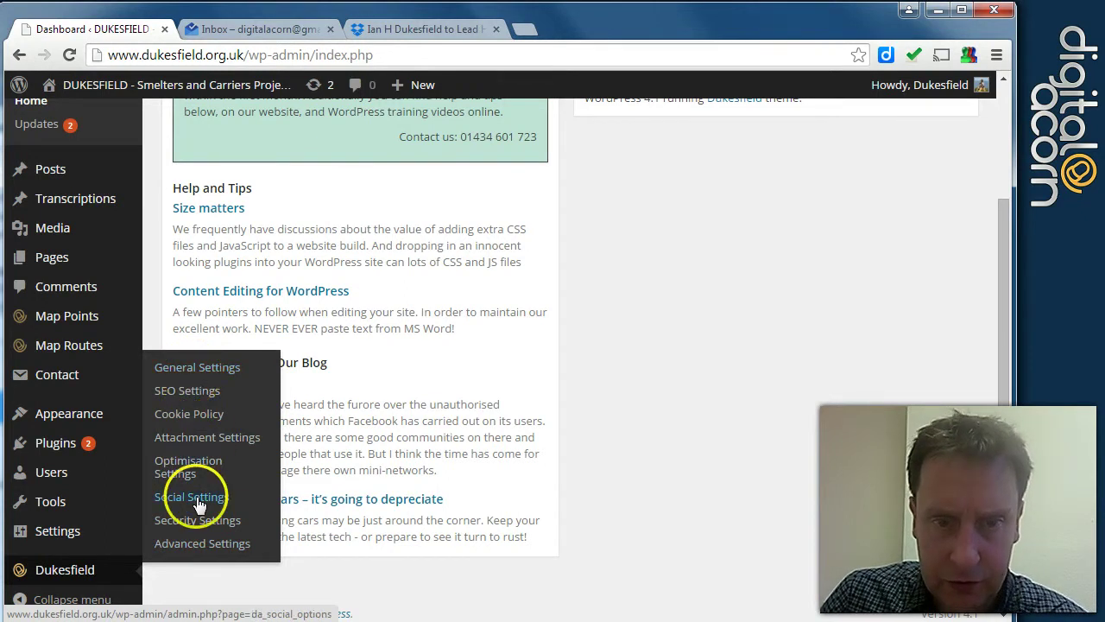
click(219, 377)
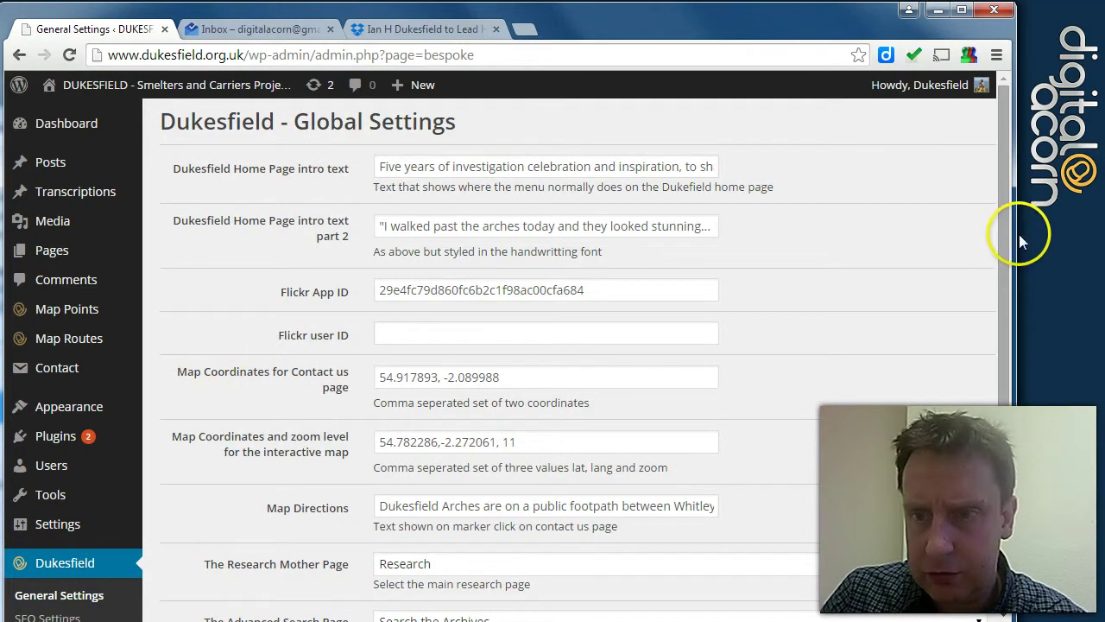
drag(1006, 247, 1015, 293)
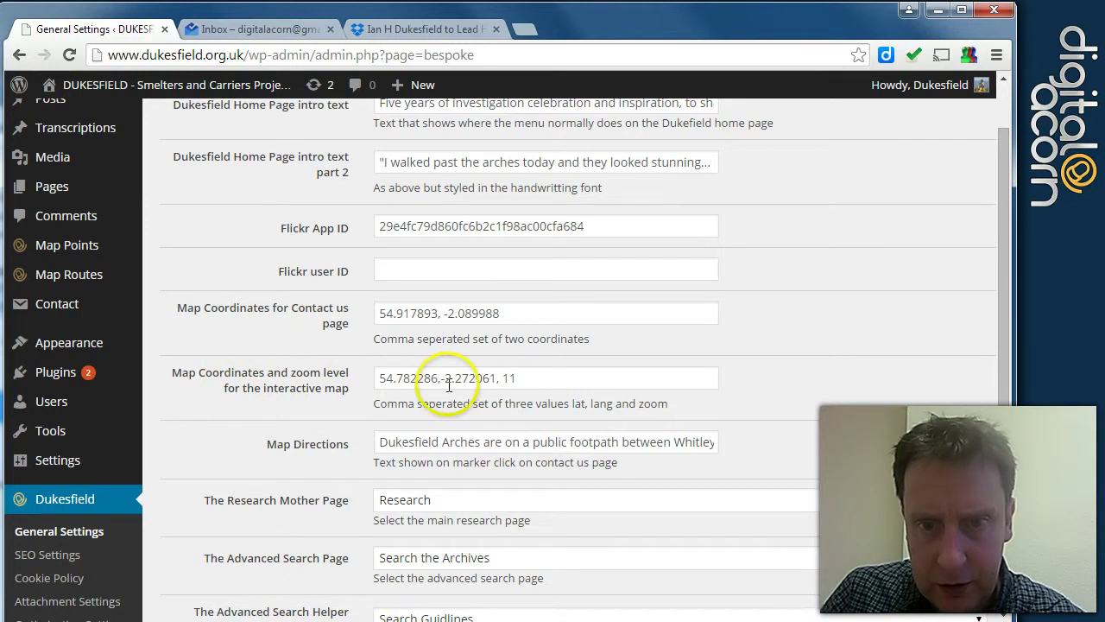
click(384, 380)
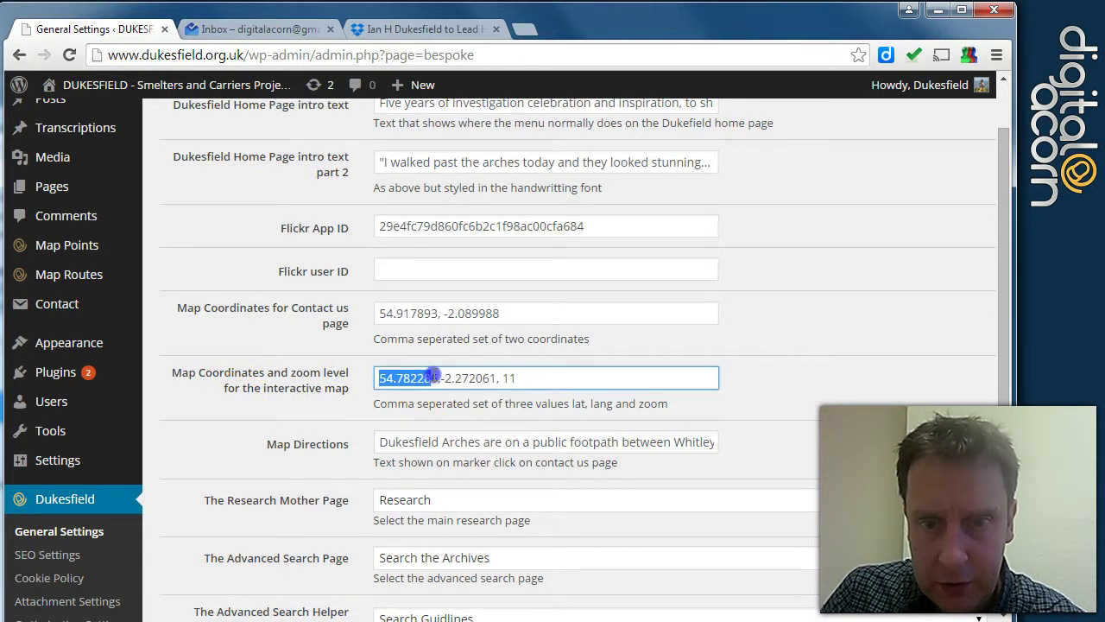
drag(441, 378, 454, 378)
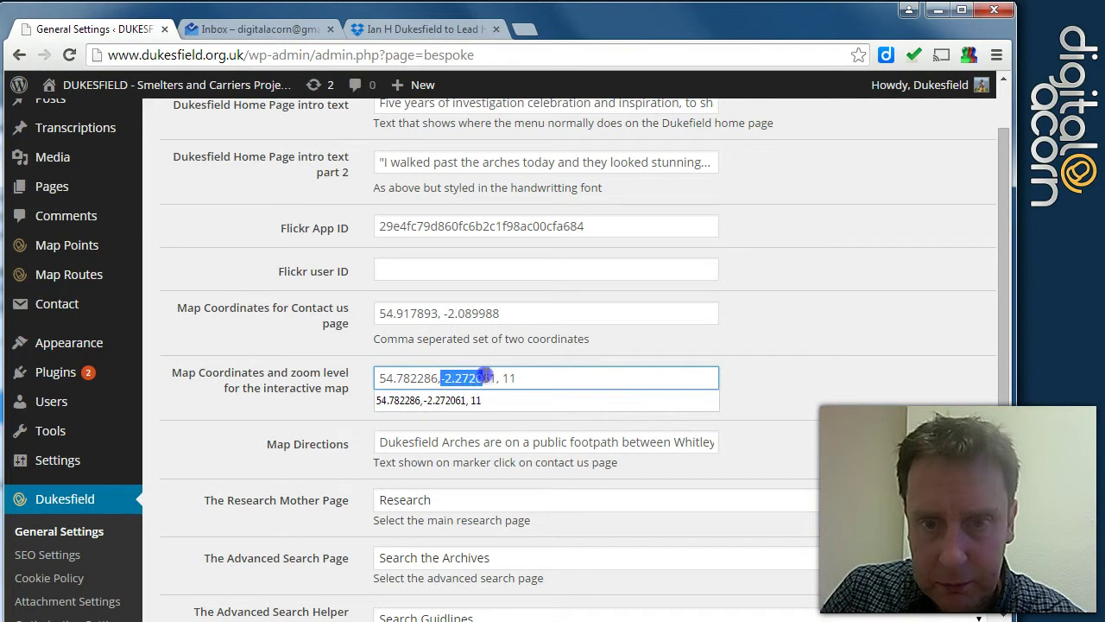
click(442, 377)
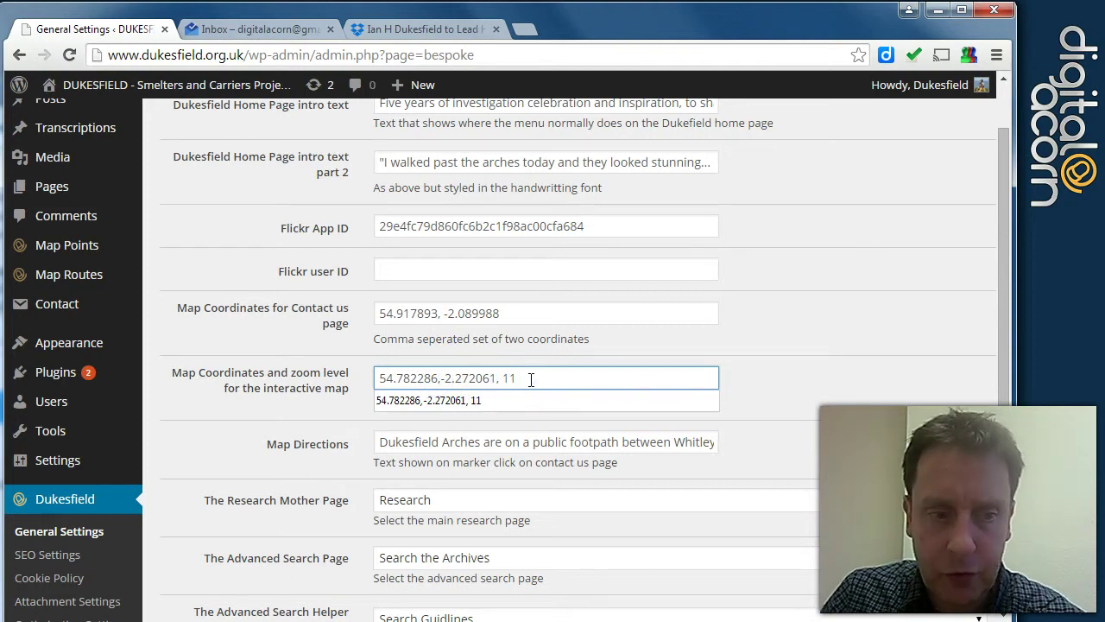
click(783, 370)
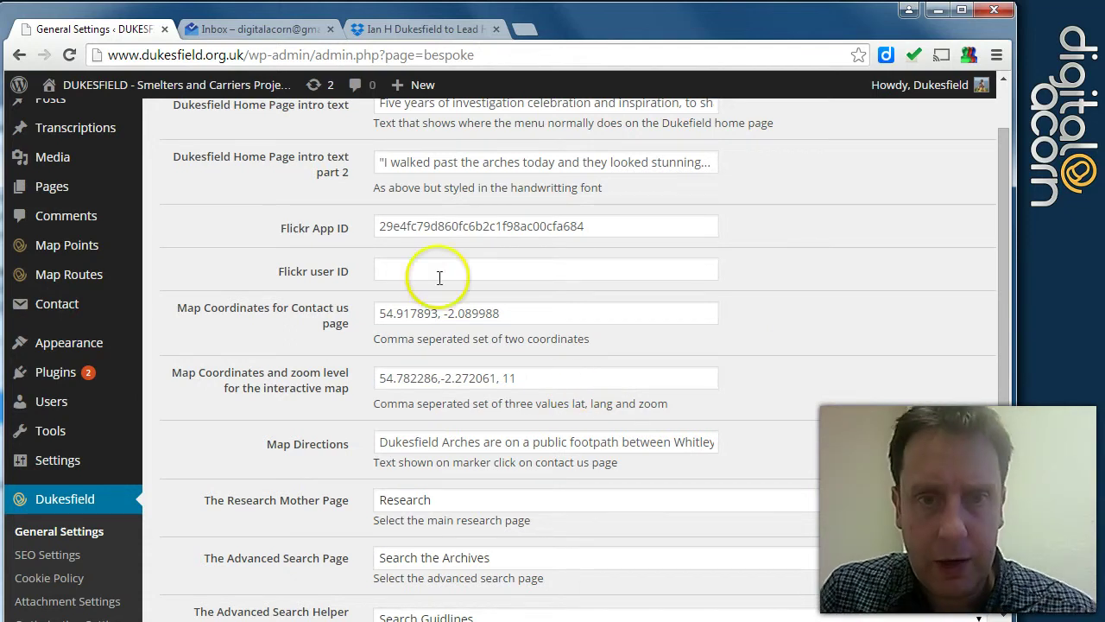
Open the public Dukesfield site in a new browser tab and view its Interactive Map page under History
mouse_move(252, 93)
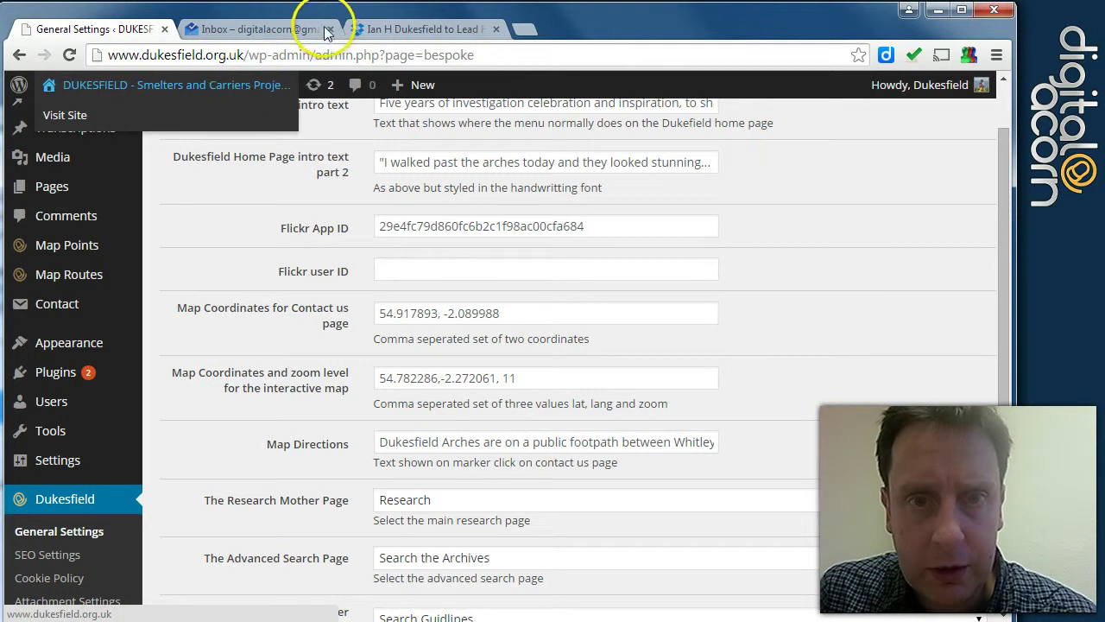
right_click(127, 86)
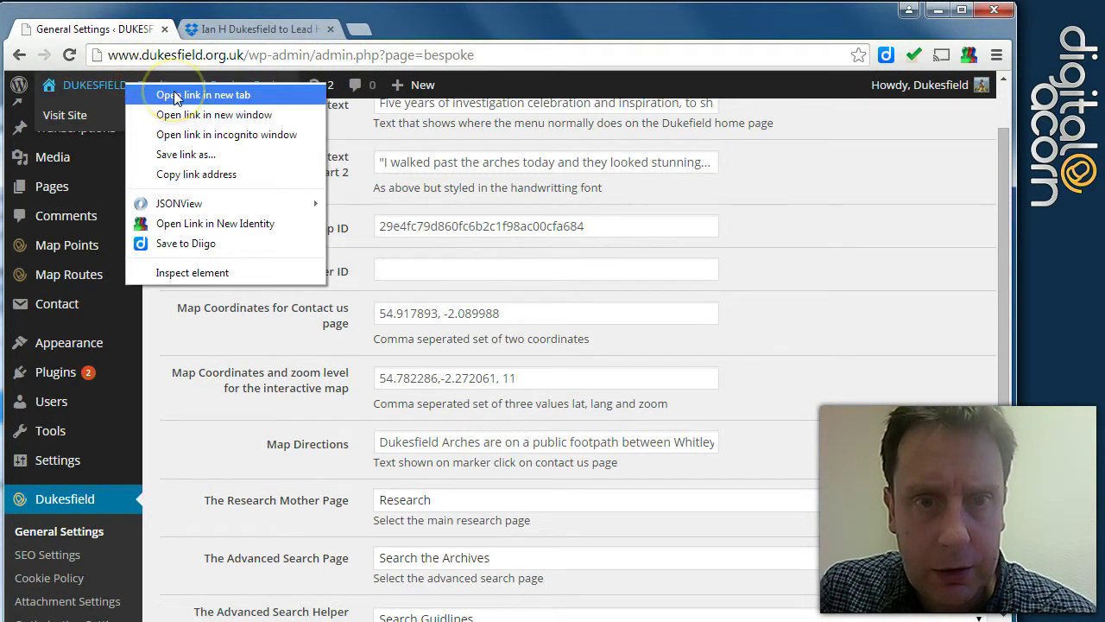
click(174, 97)
click(233, 32)
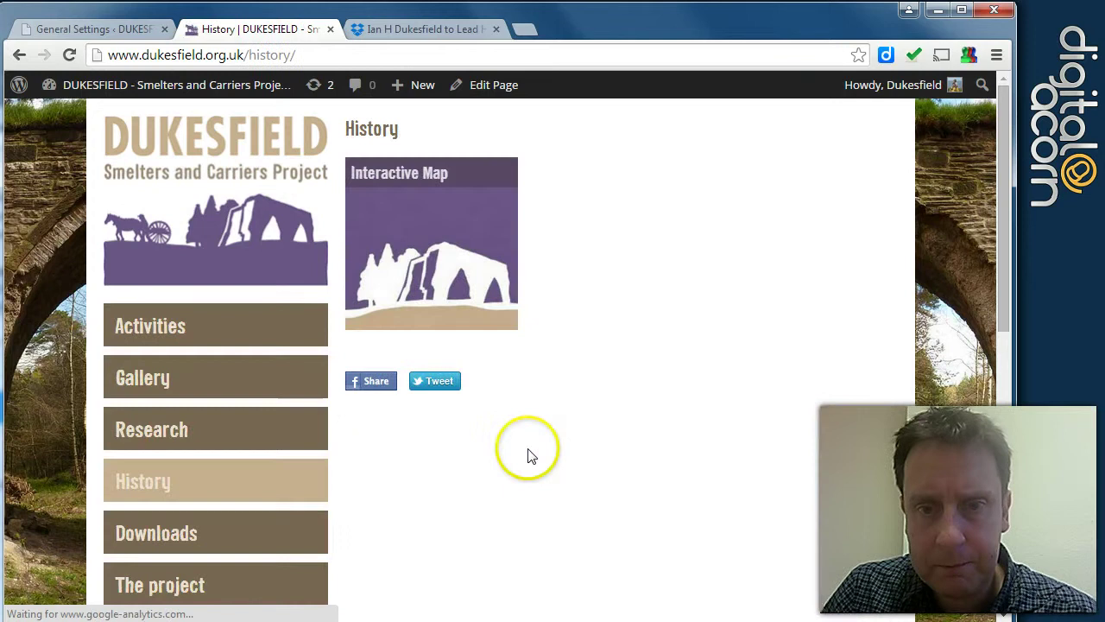
click(424, 202)
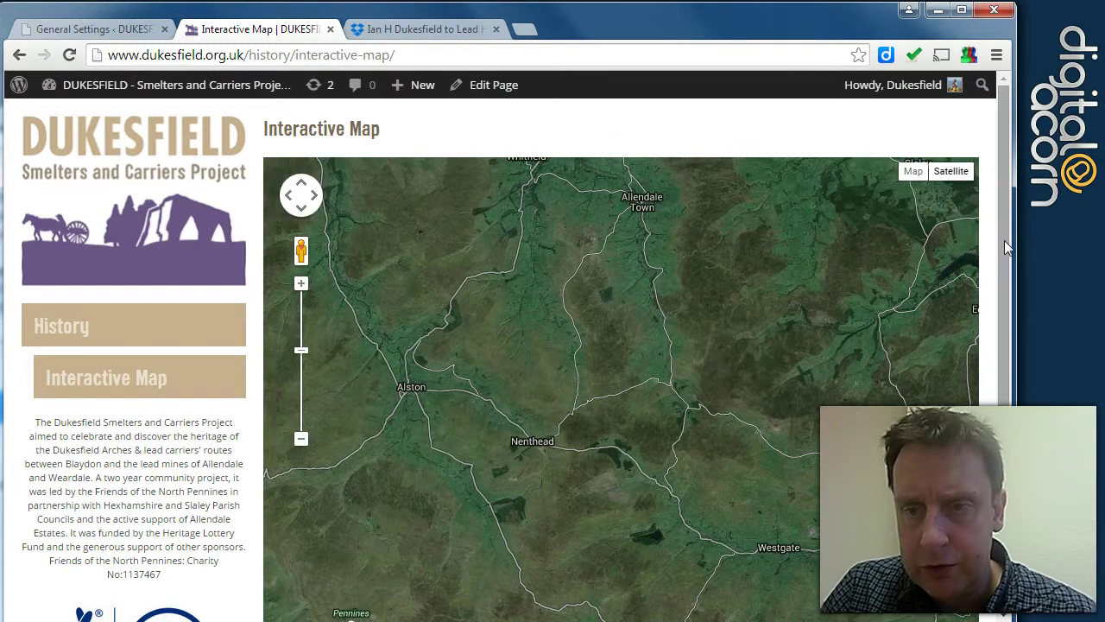
drag(1006, 246, 1007, 275)
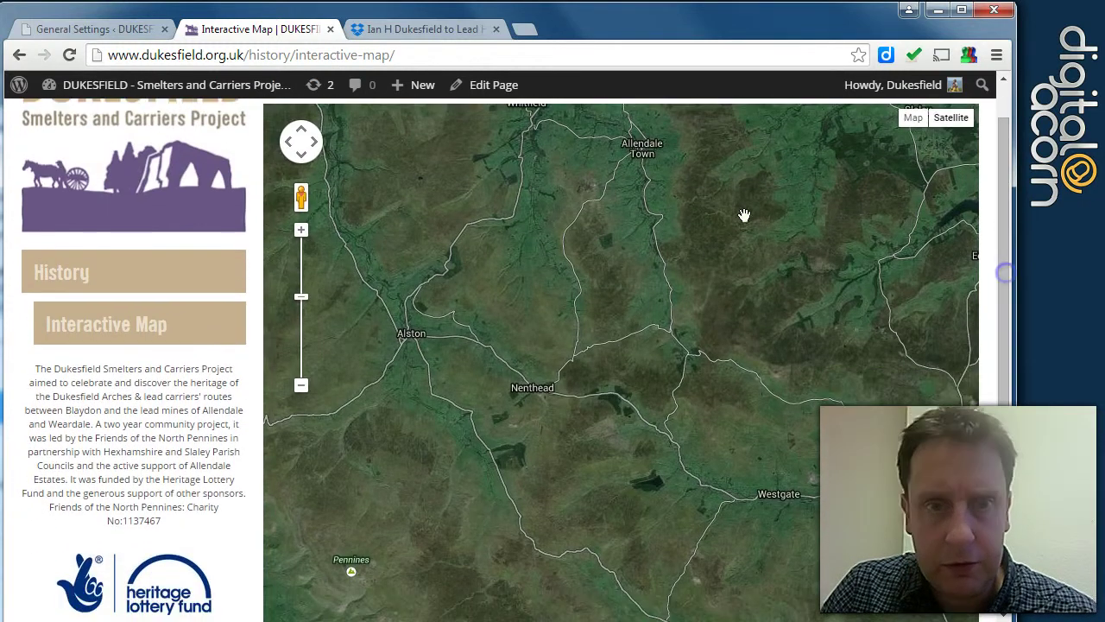
Set the interactive map's zoom level to 5 in the general settings, submit, and reload the Interactive Map page
click(95, 28)
click(507, 378)
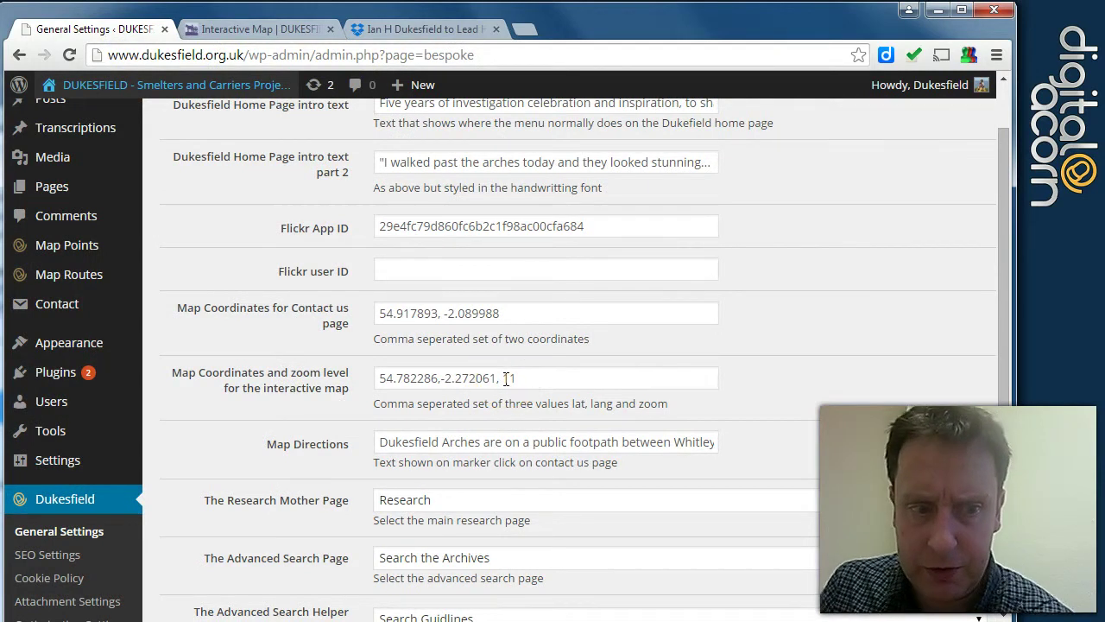
double_click(510, 378)
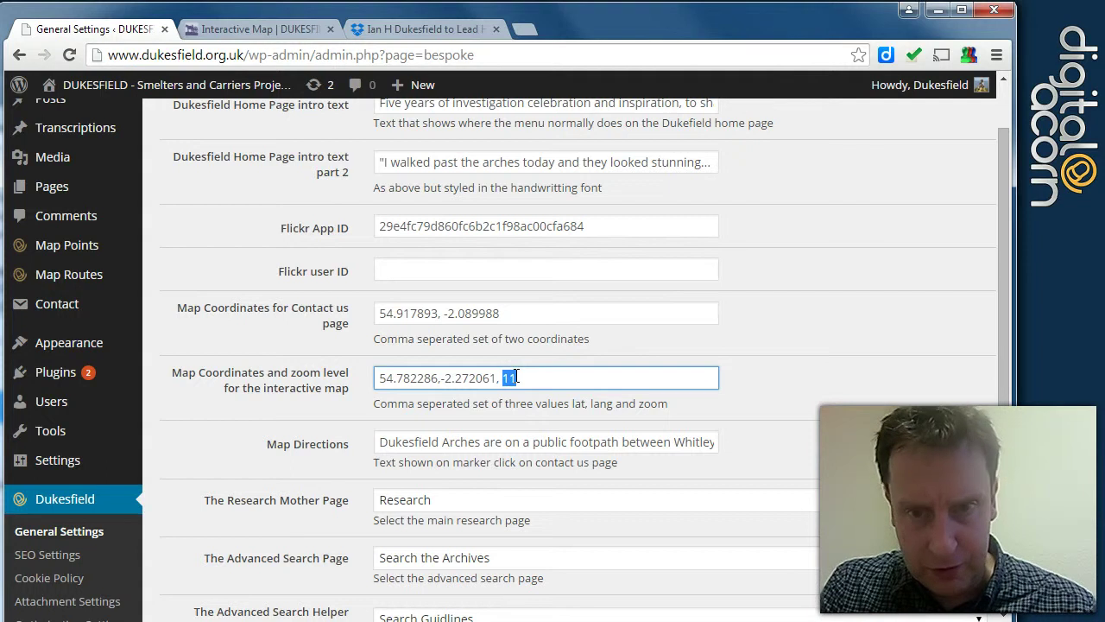
text(5)
scroll(1008, 387, down, 2)
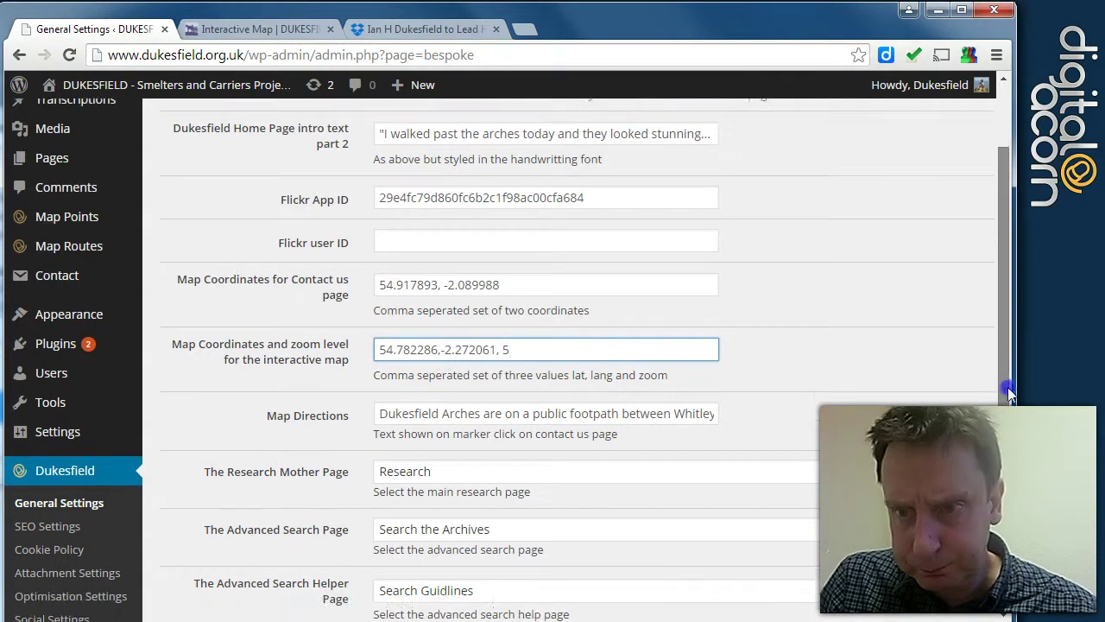
click(399, 543)
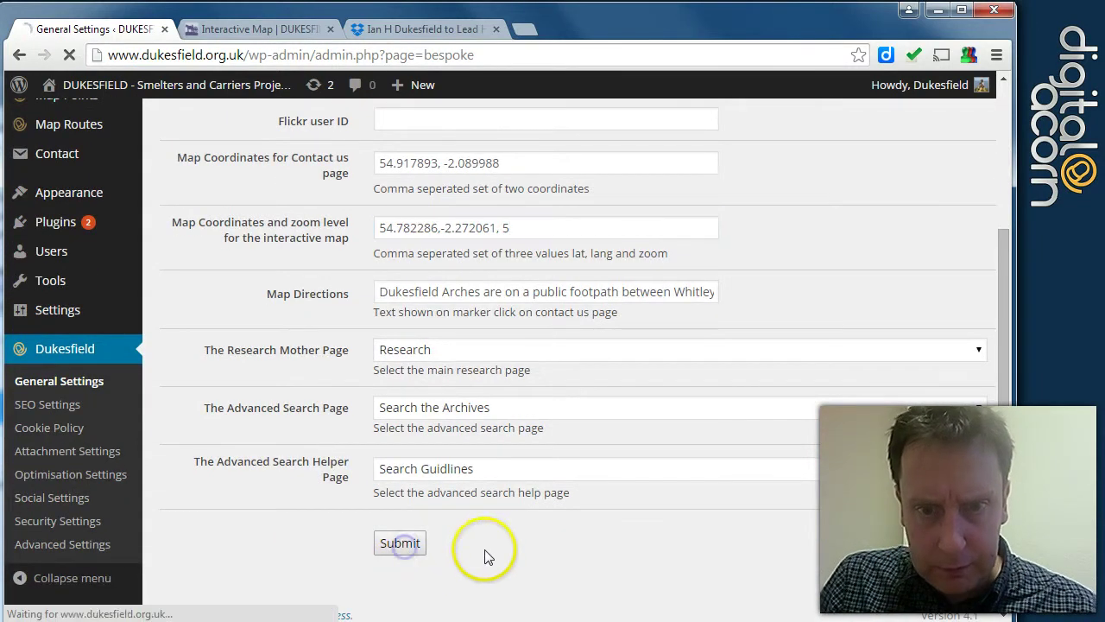
click(278, 28)
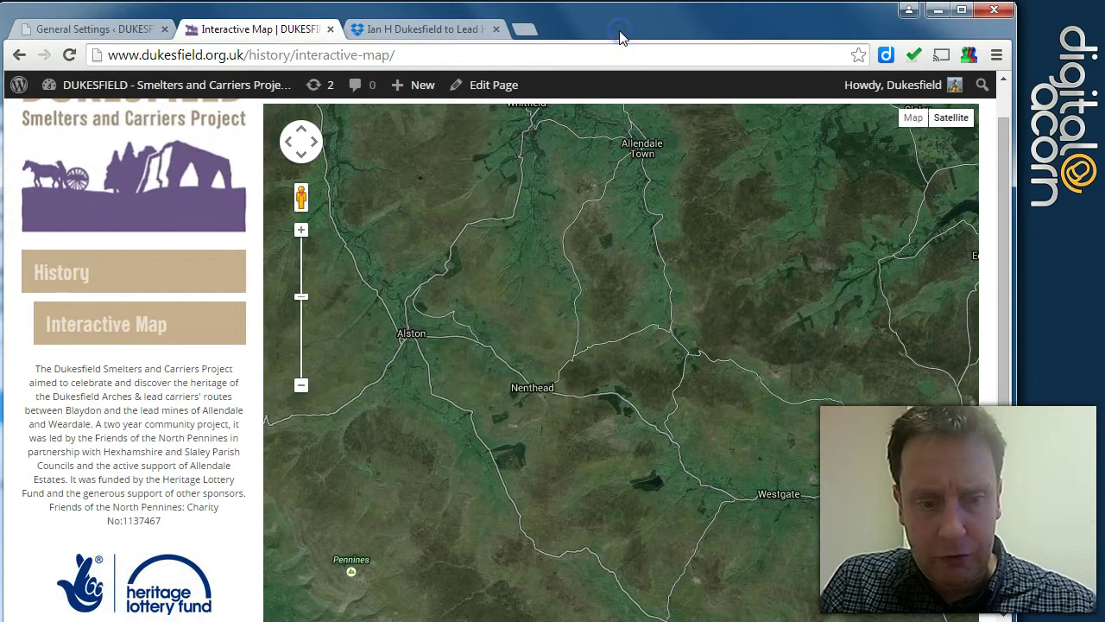
key(F5)
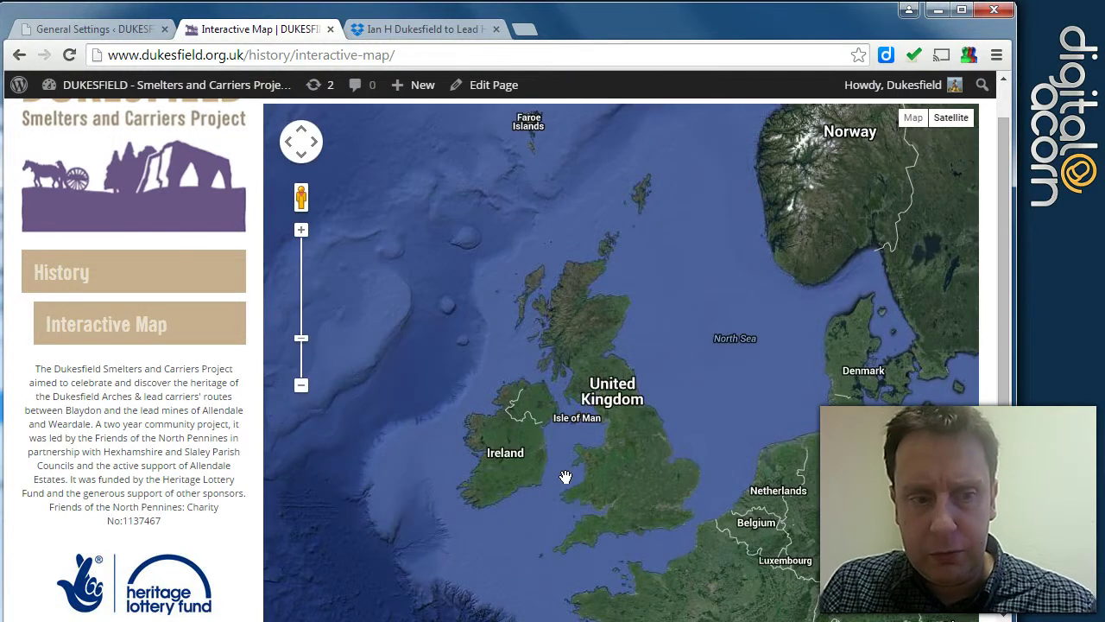
Set the interactive map's zoom level back to 11, submit the settings, and reload the Interactive Map page
click(71, 33)
double_click(507, 443)
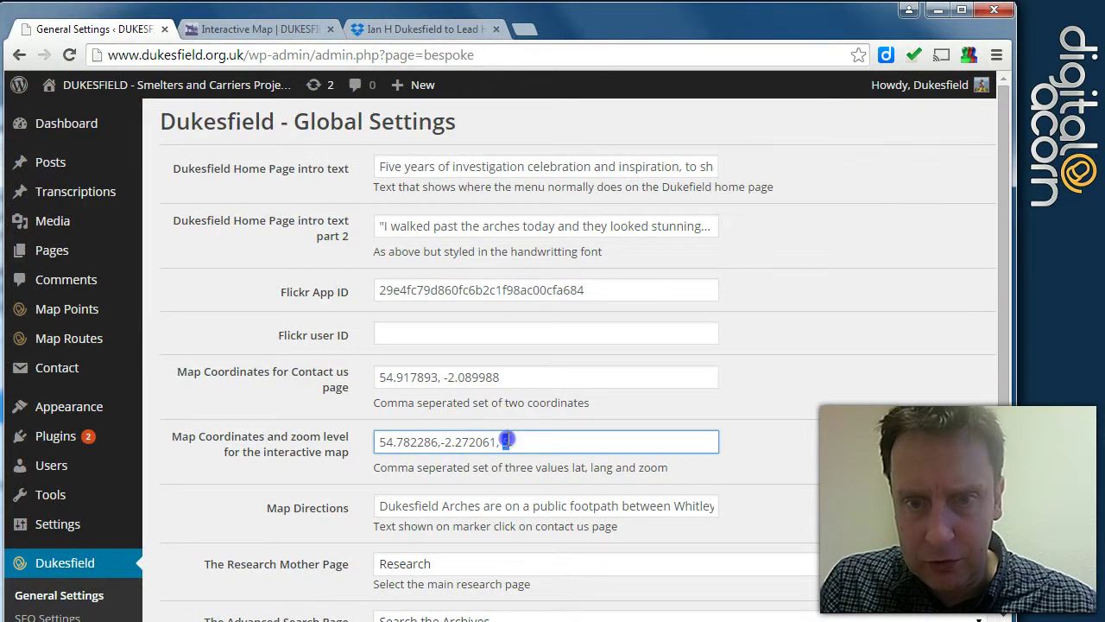
key(BackSpace)
text(11)
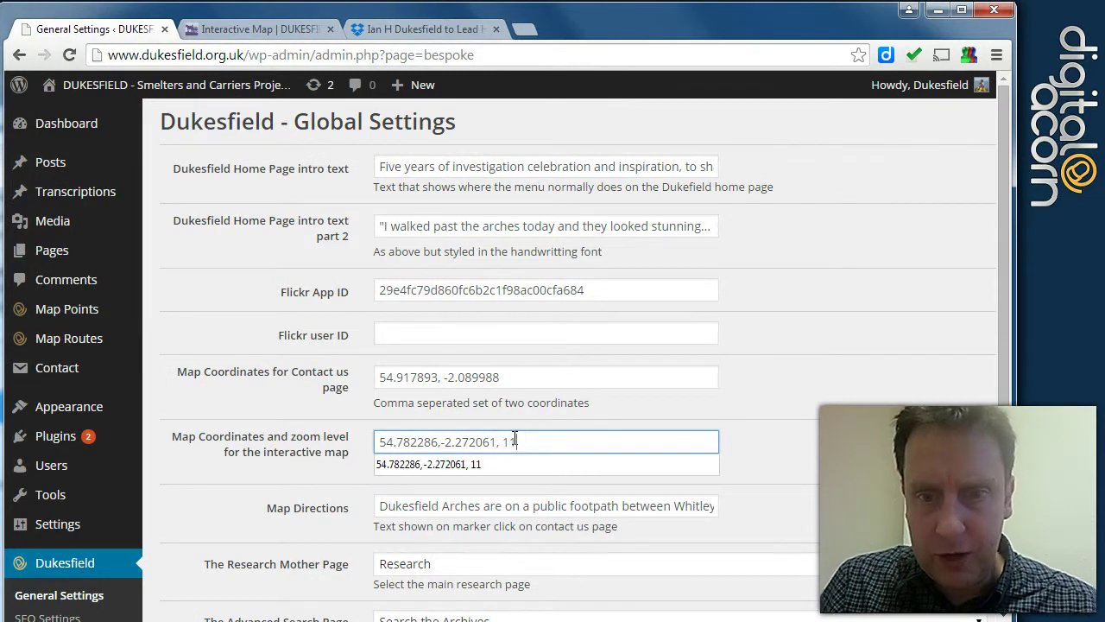
scroll(993, 389, down, 3)
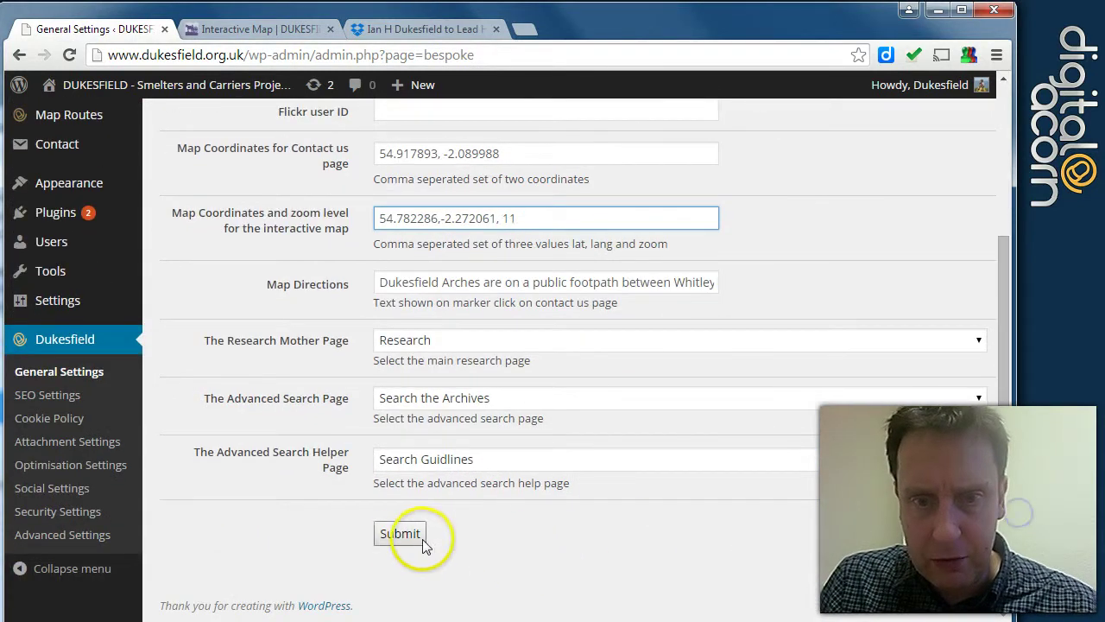
click(405, 539)
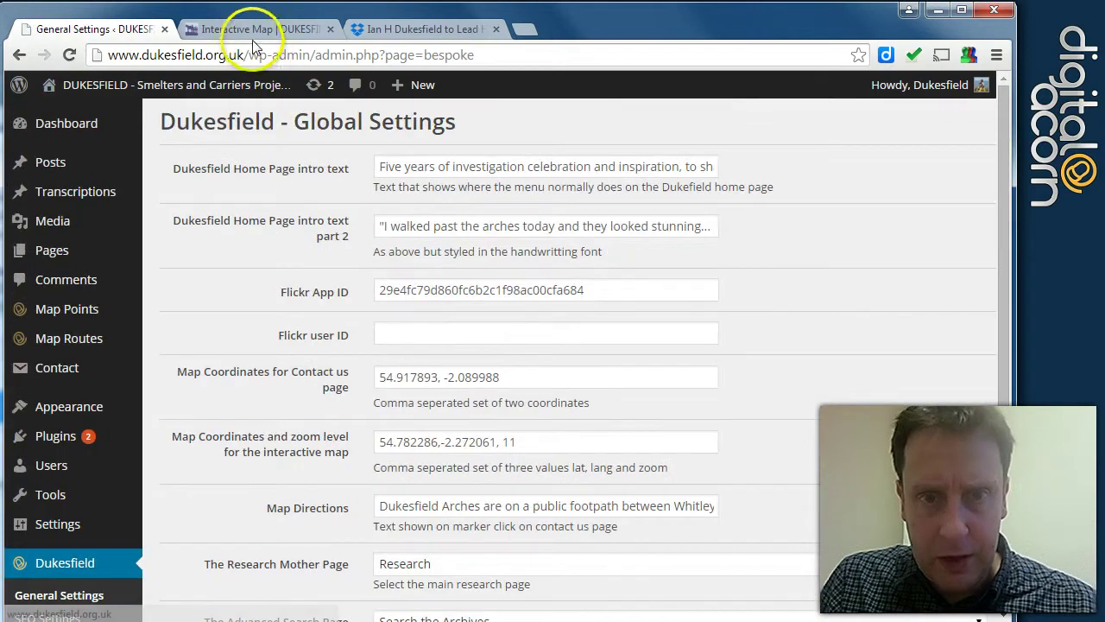
click(255, 35)
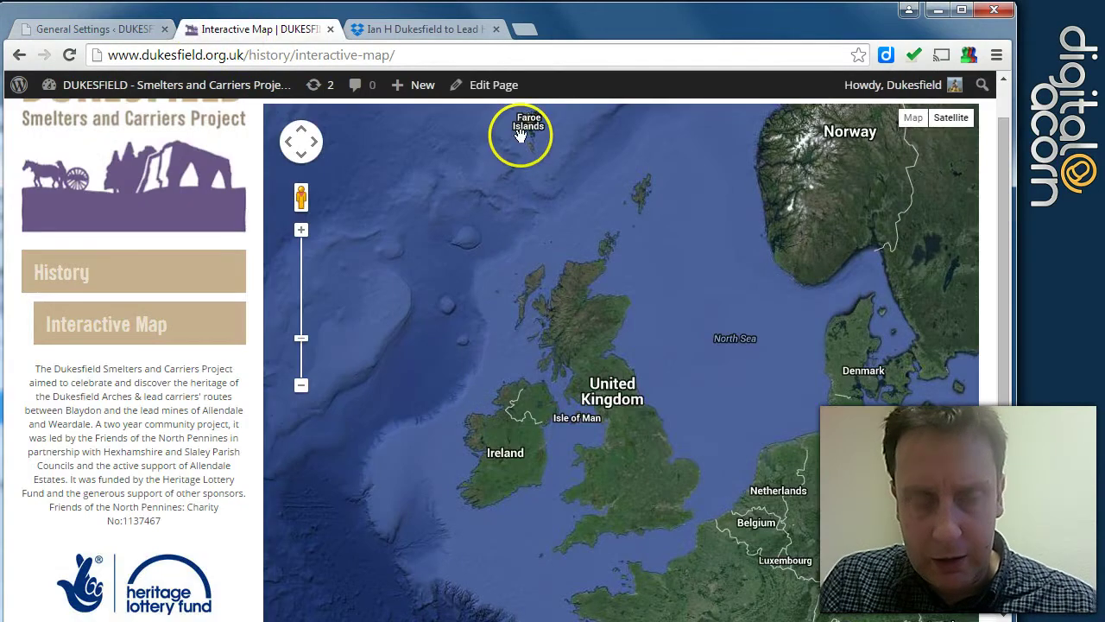
key(F5)
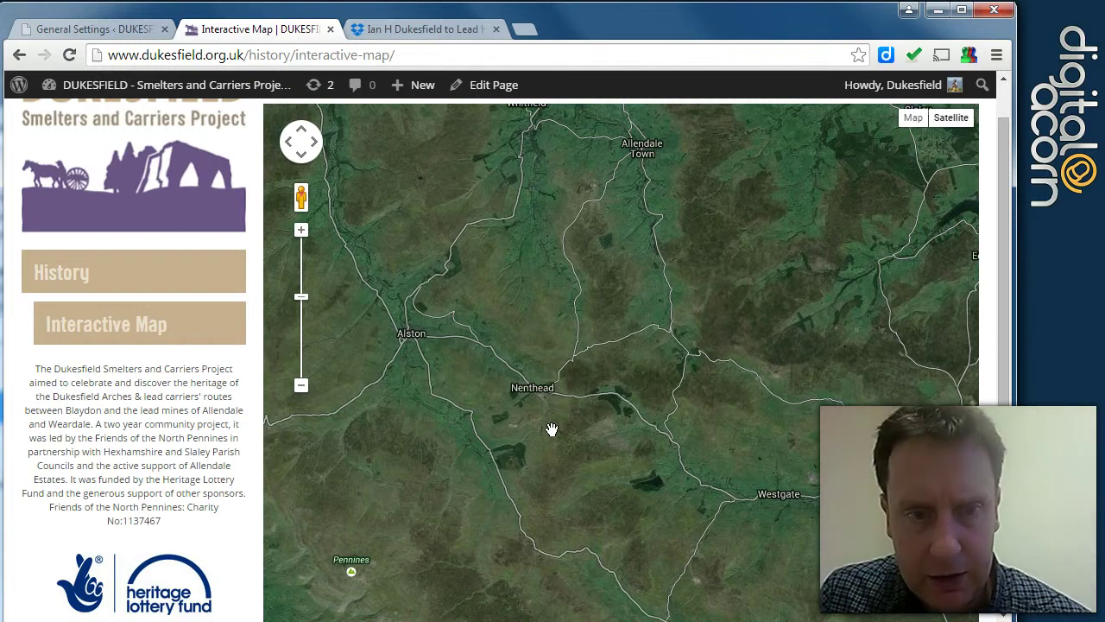
Open the Map Points list in the site administration and start a new map point
click(121, 33)
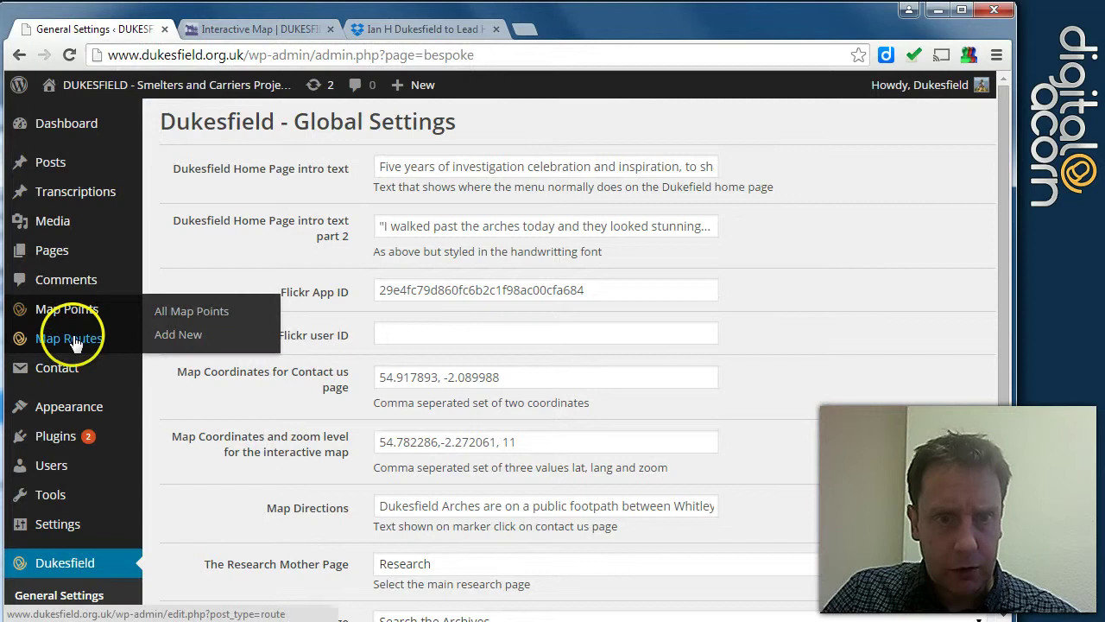
mouse_move(78, 335)
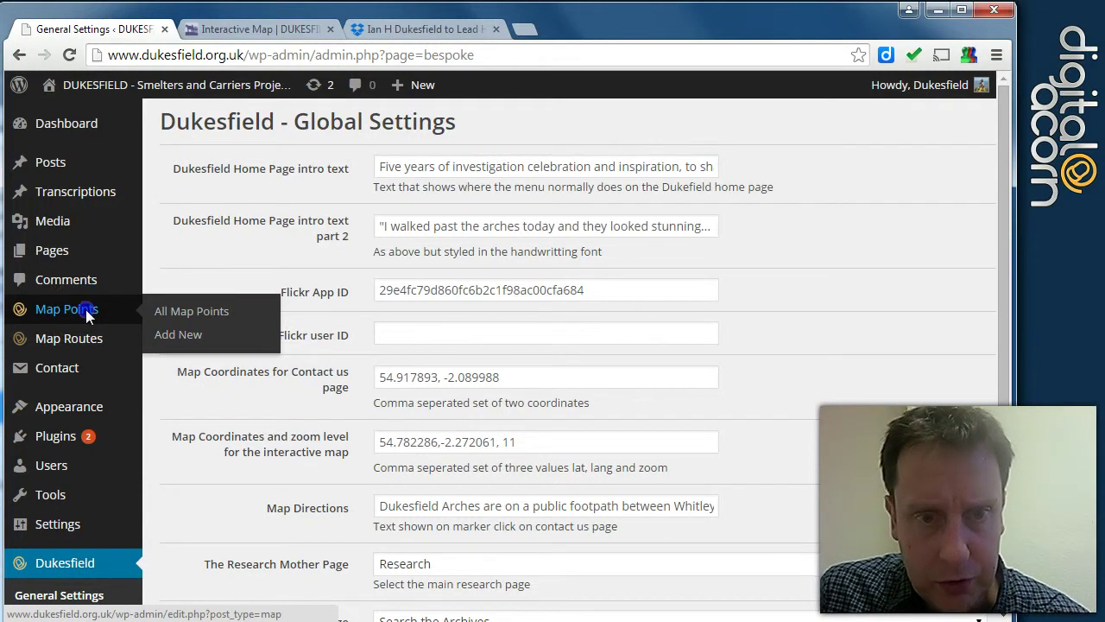
click(85, 311)
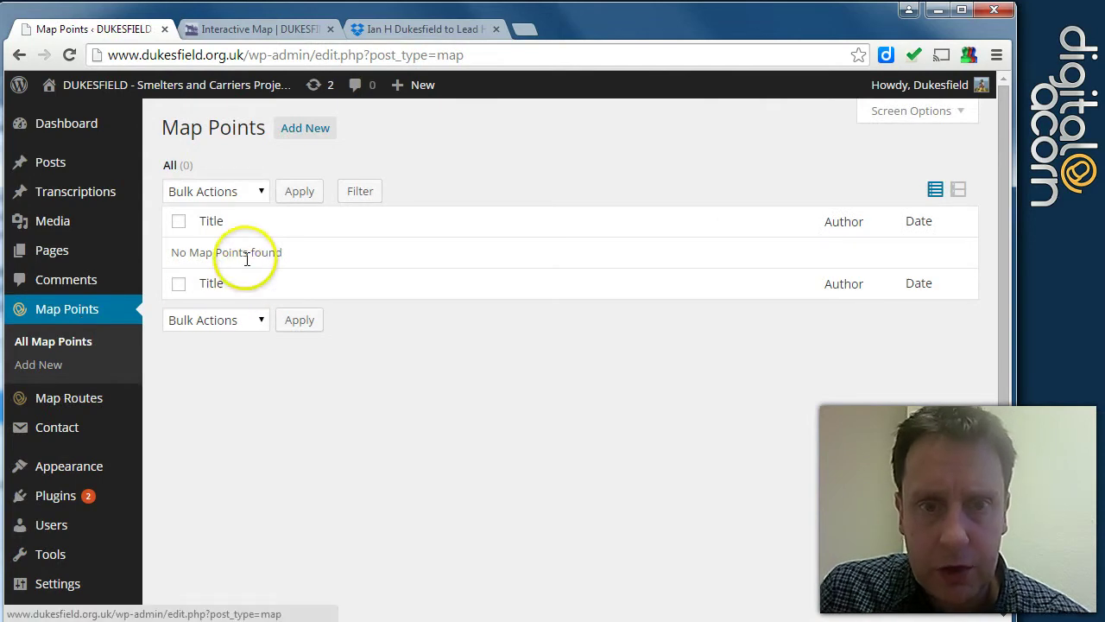
click(309, 131)
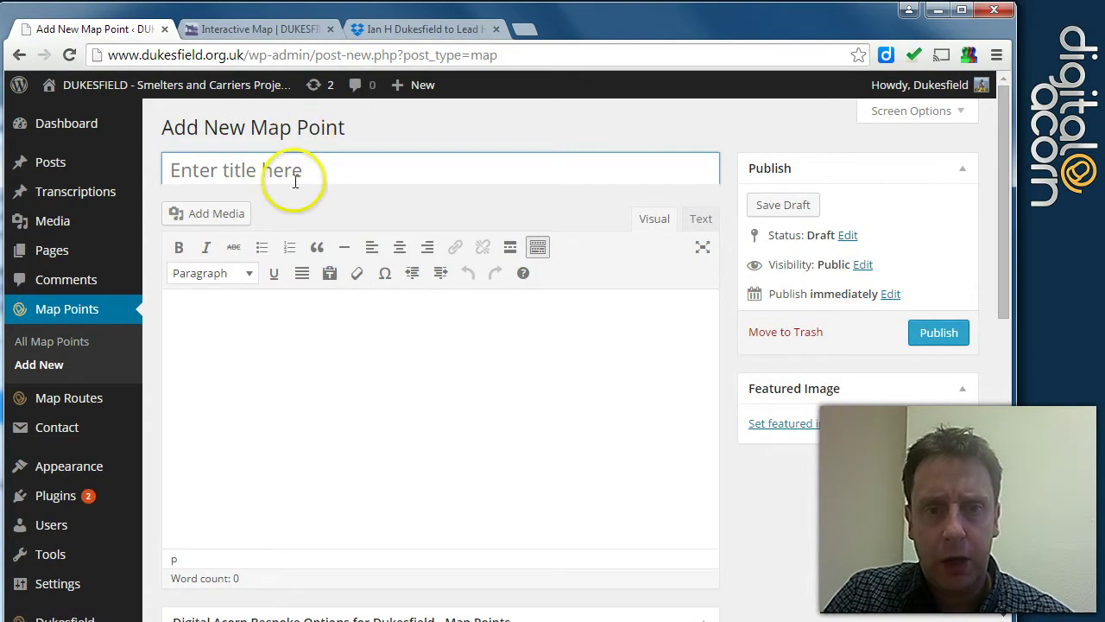
Examine the new map point's content area and its latitude, longitude and related post ID fields
click(231, 348)
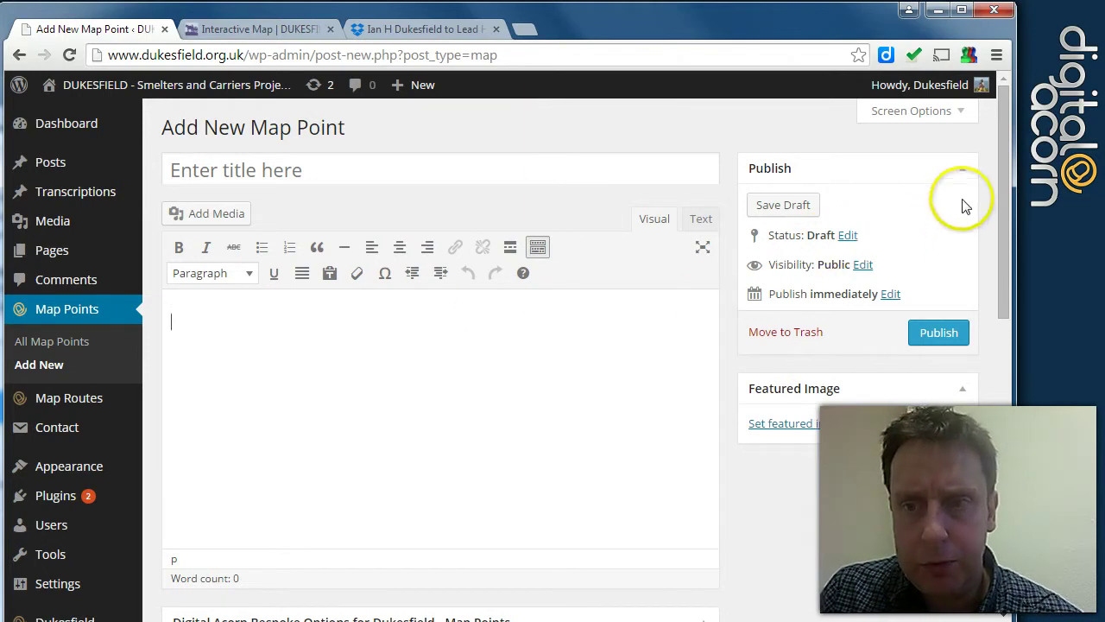
drag(1001, 174, 1017, 317)
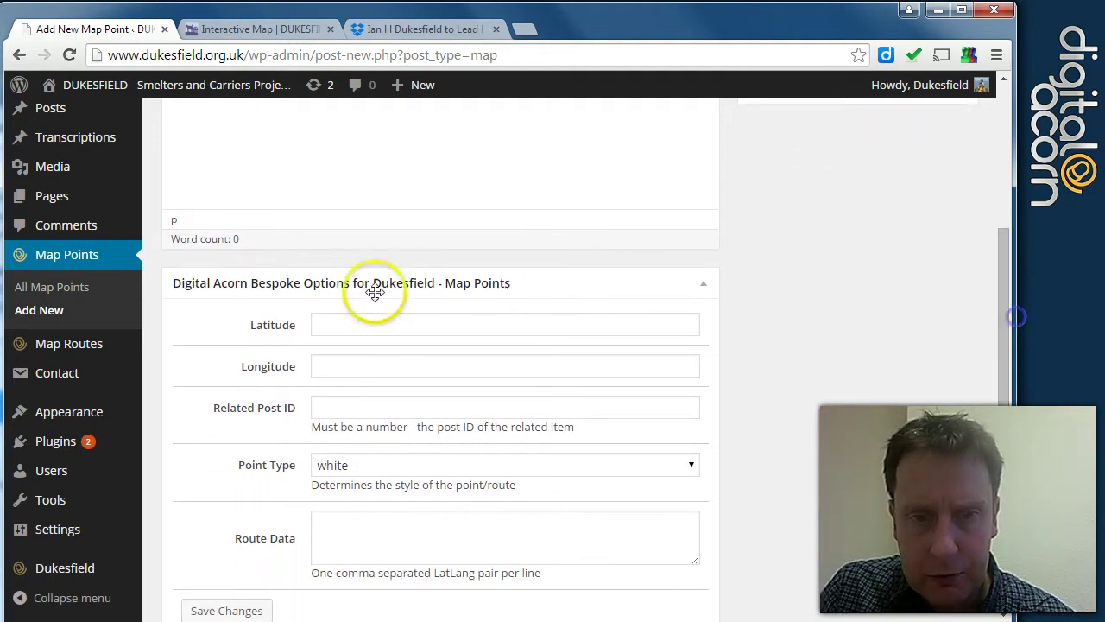
click(342, 325)
click(345, 367)
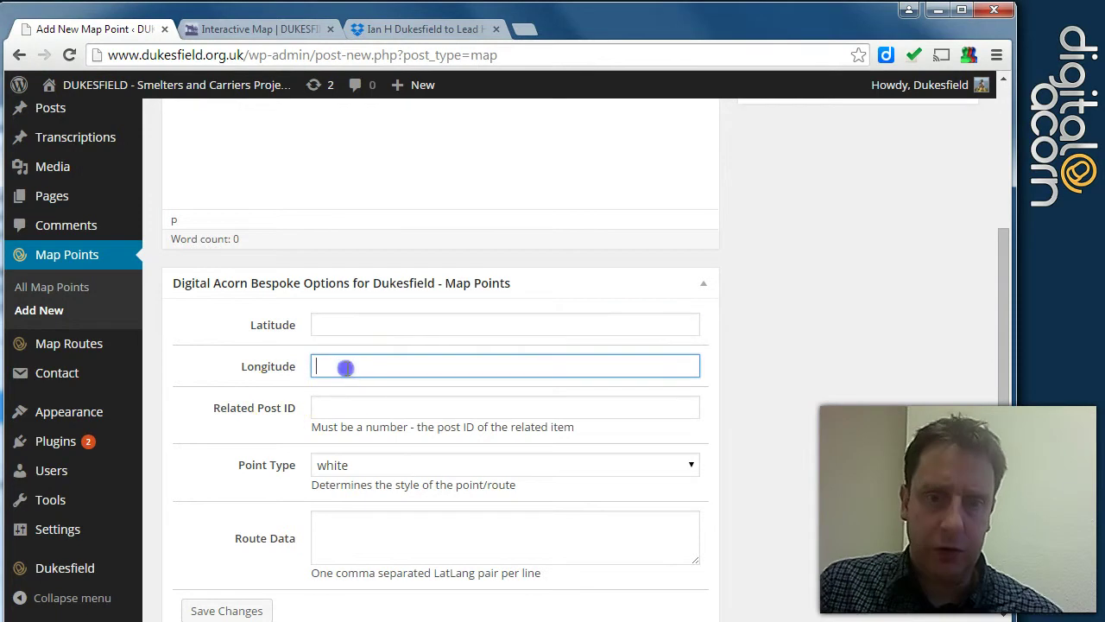
click(342, 410)
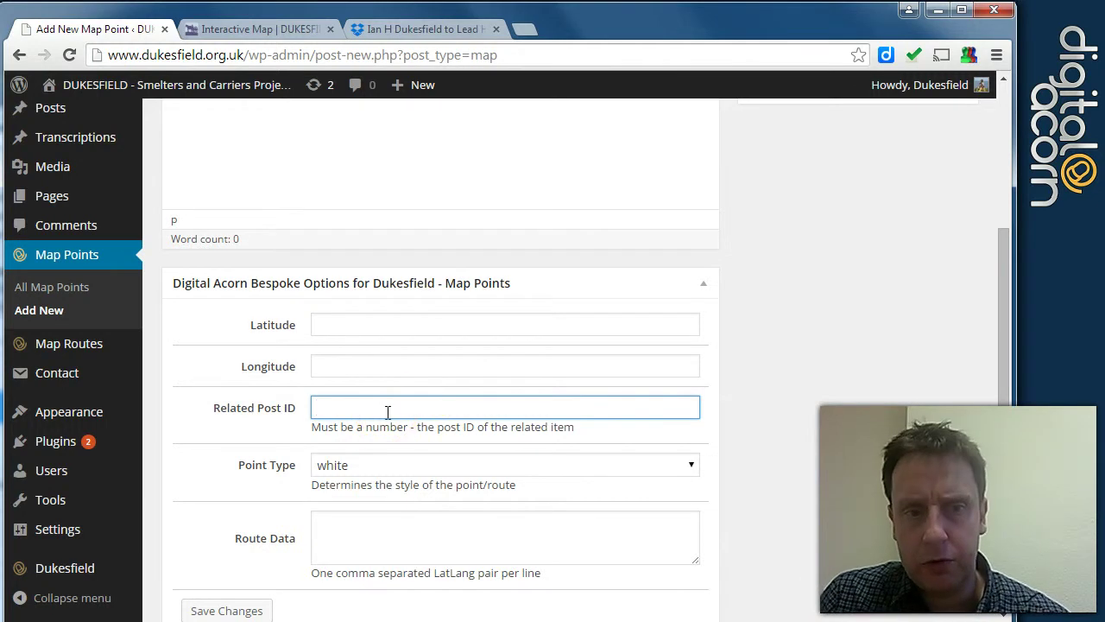
Open the Transcriptions list in a new browser tab, keeping the new map point form open
mouse_move(76, 152)
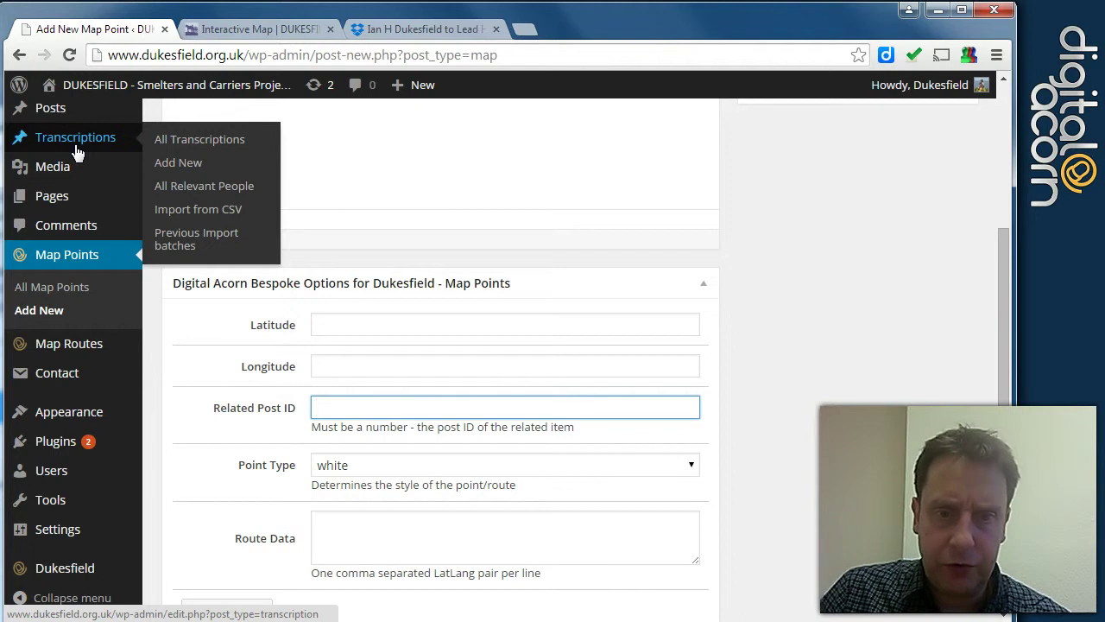
mouse_move(74, 212)
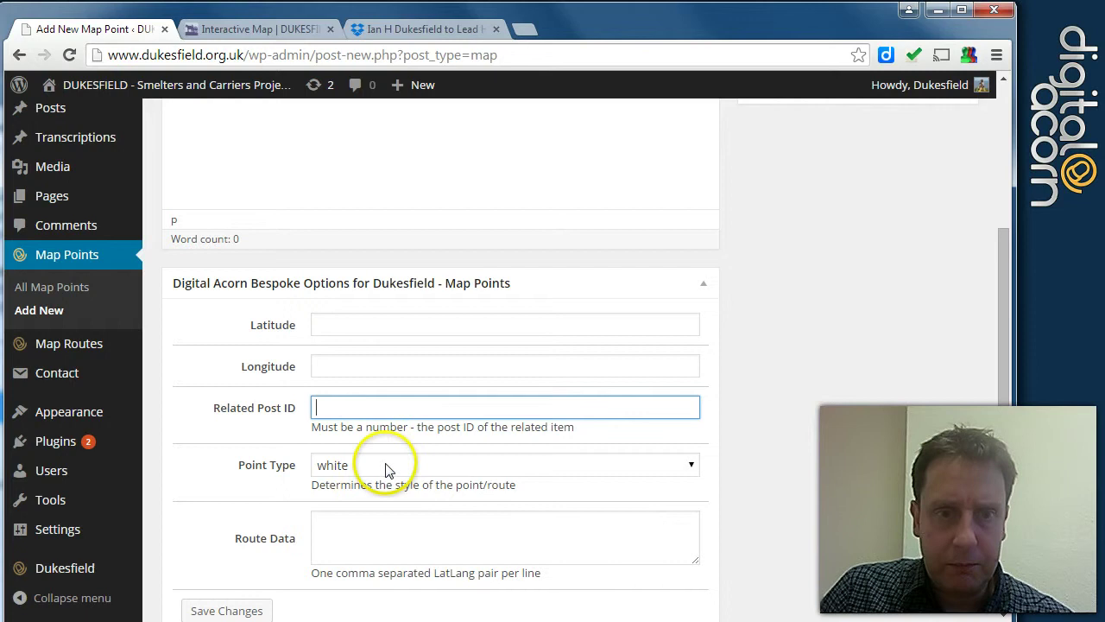
right_click(79, 141)
click(116, 145)
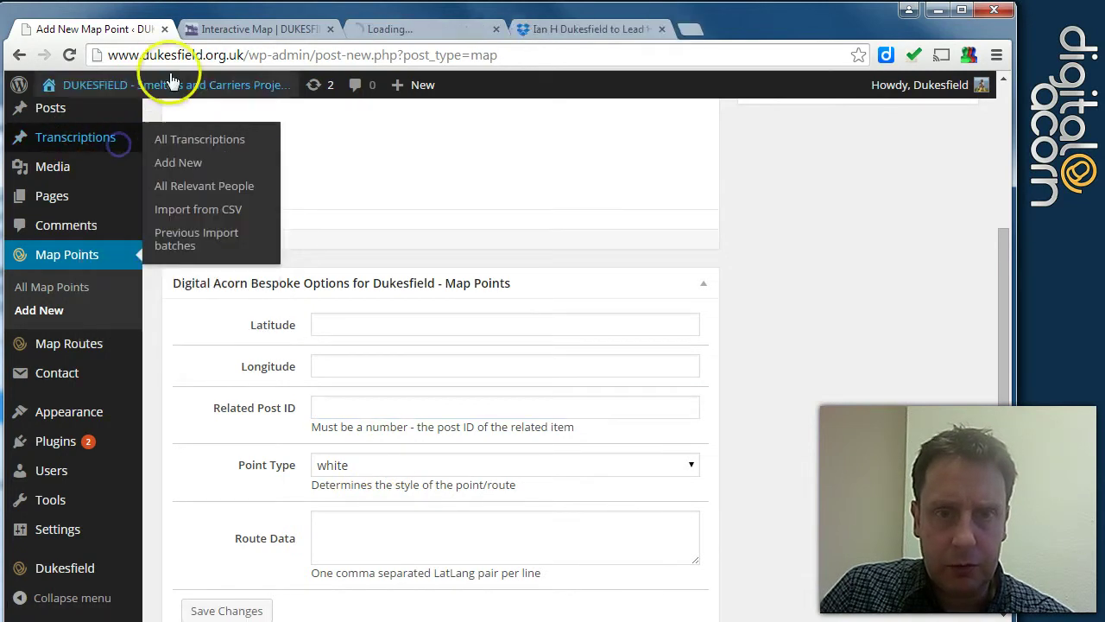
Open a letter transcription dated 26 Mar 1776 for editing and locate its post ID in the page address
drag(383, 29, 269, 39)
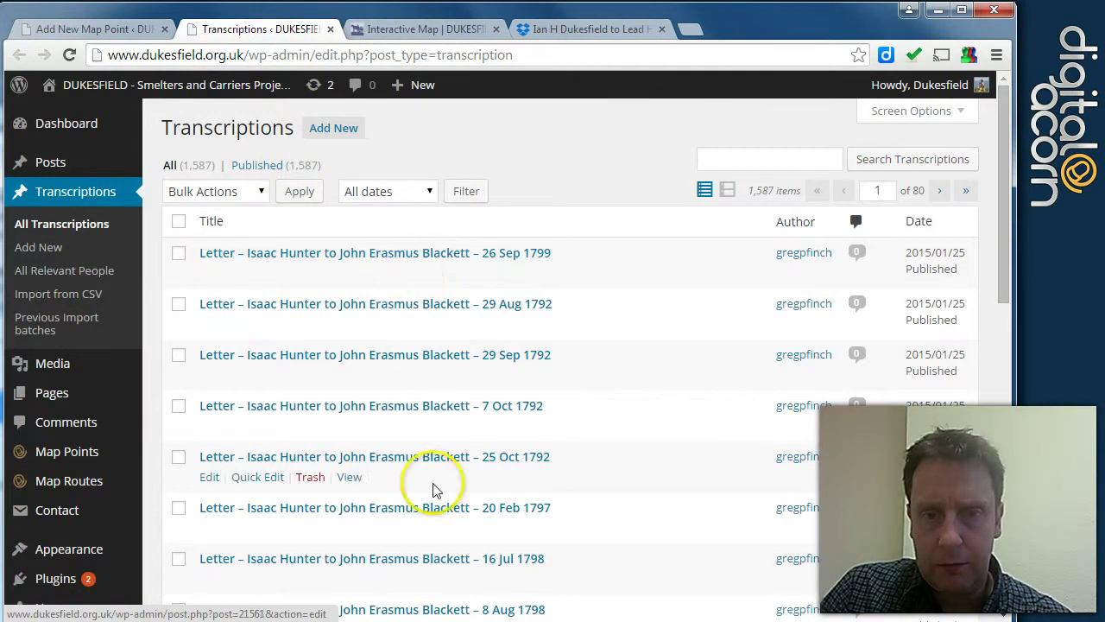
scroll(442, 466, down, 6)
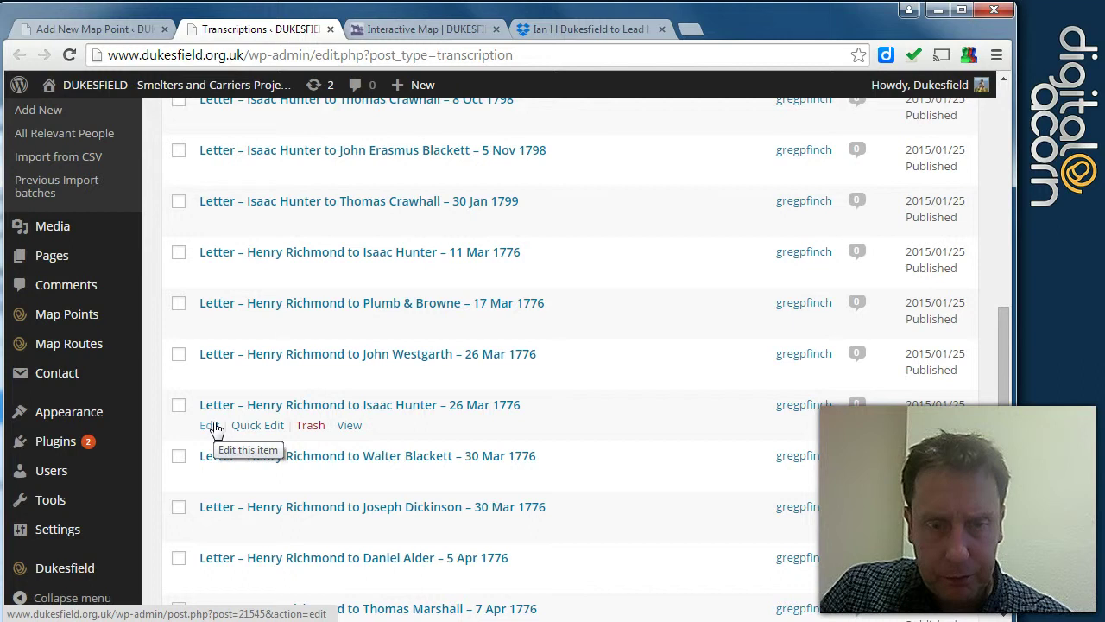
click(210, 426)
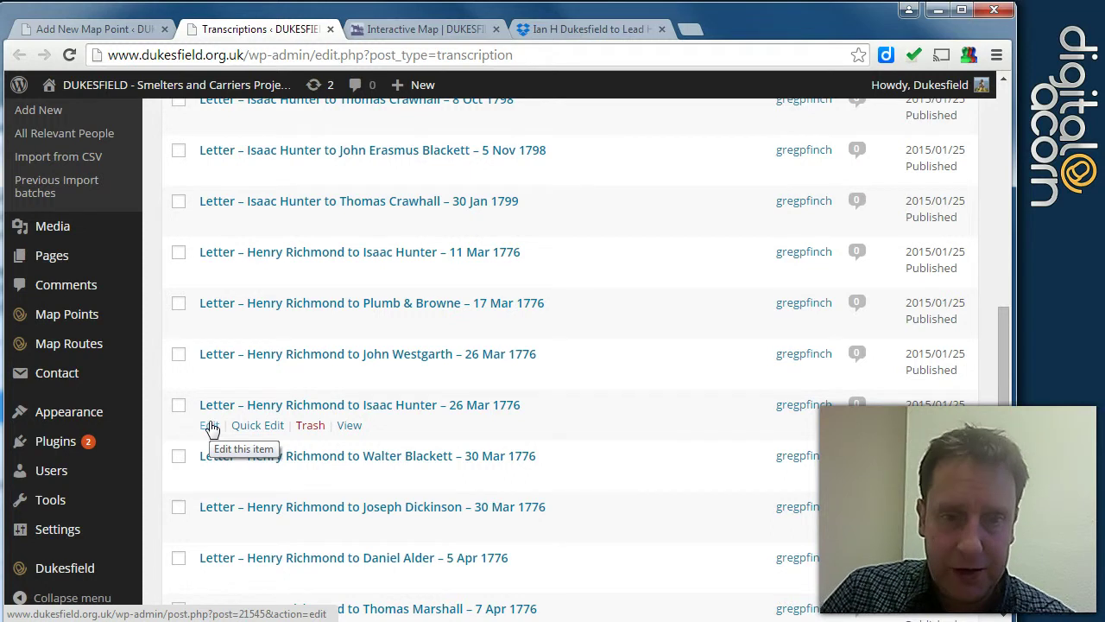
click(220, 409)
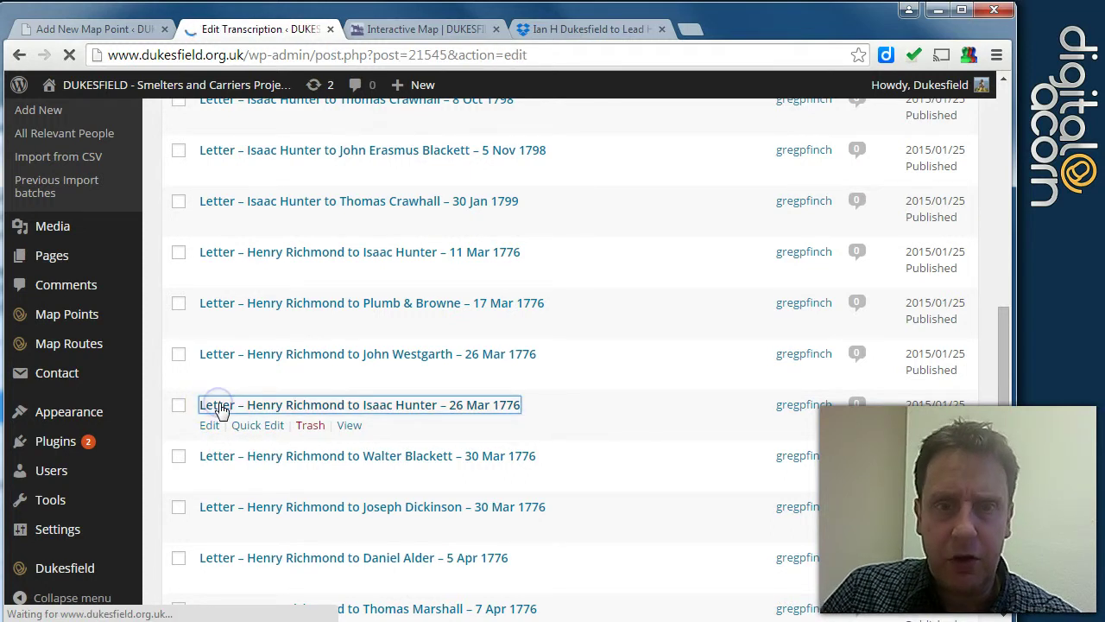
drag(409, 54, 444, 54)
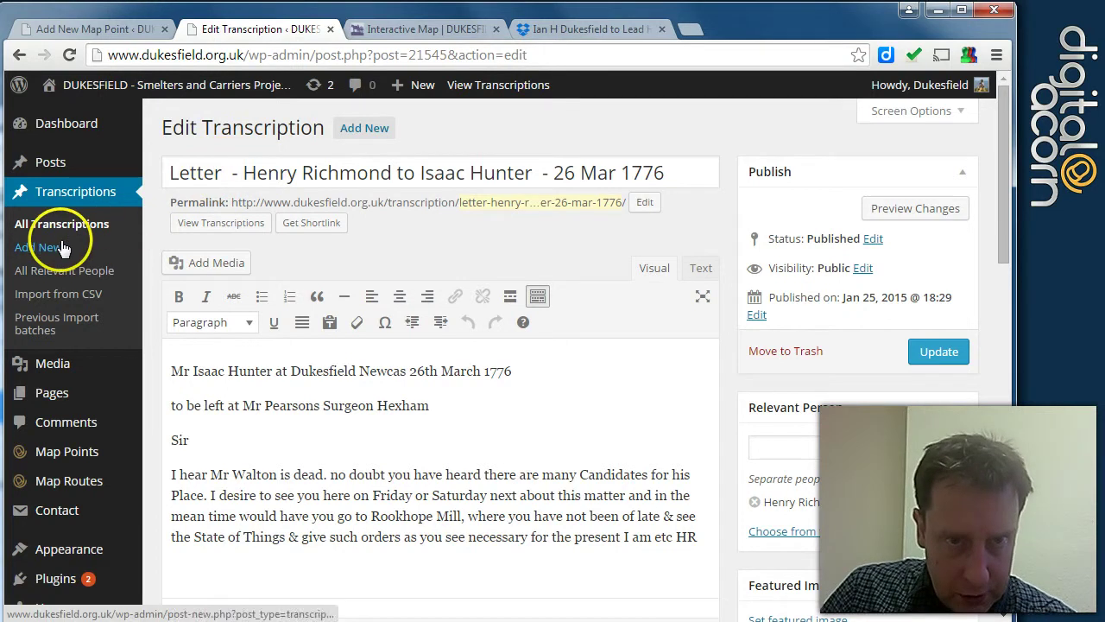
Open the Map Points list in place of the transcription and start another new map point
click(71, 458)
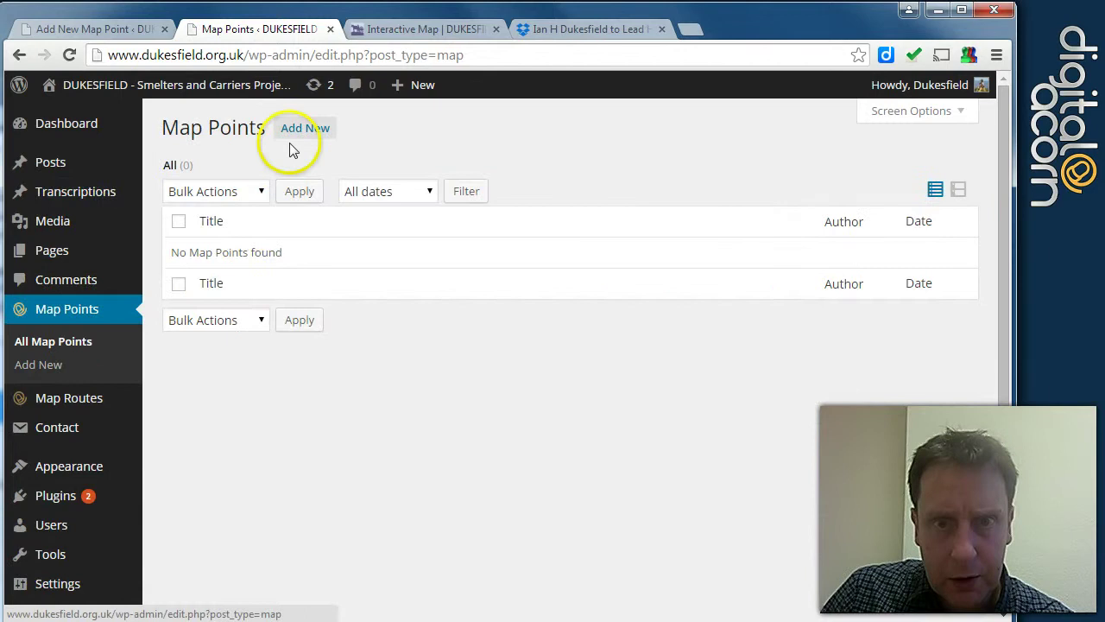
click(303, 129)
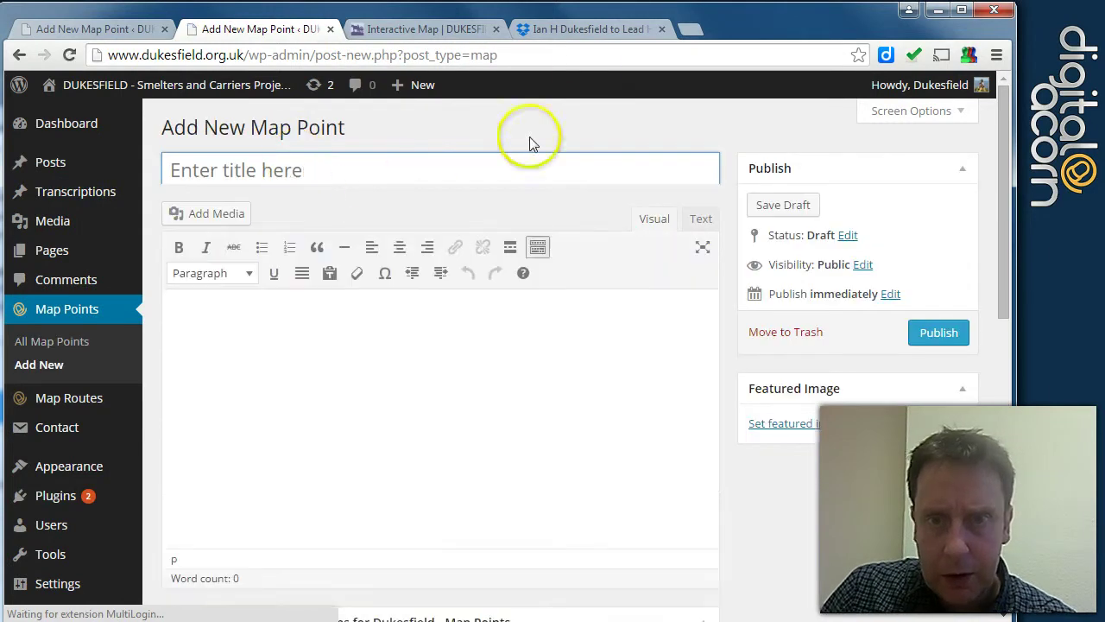
Switch to the Dropbox coordinates document and copy the place name Dukesfield Hall
click(581, 29)
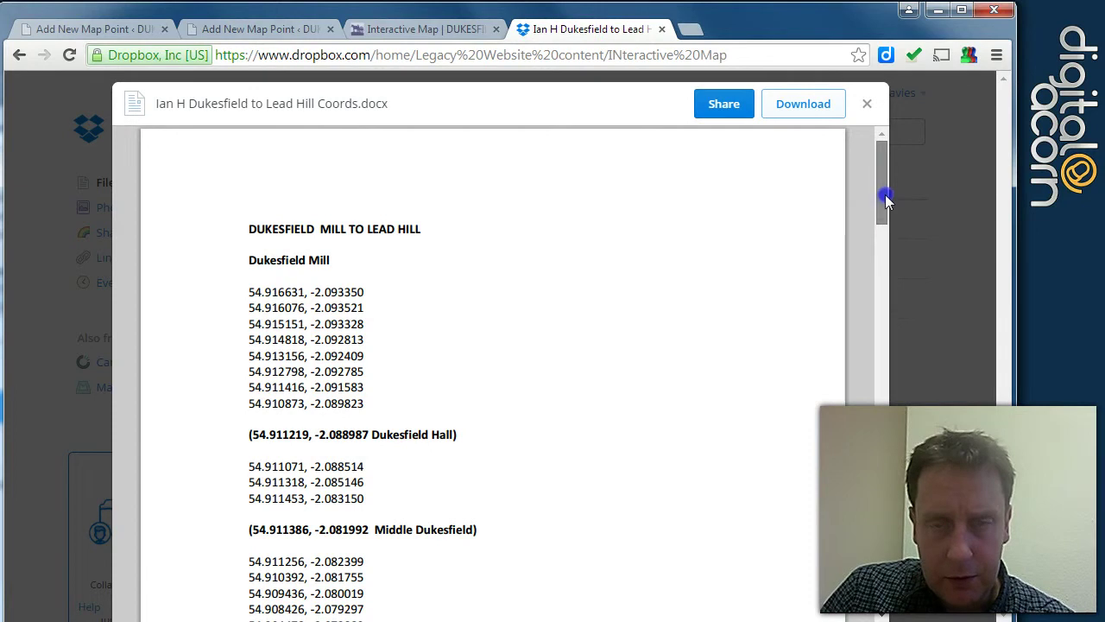
scroll(887, 195, up, 2)
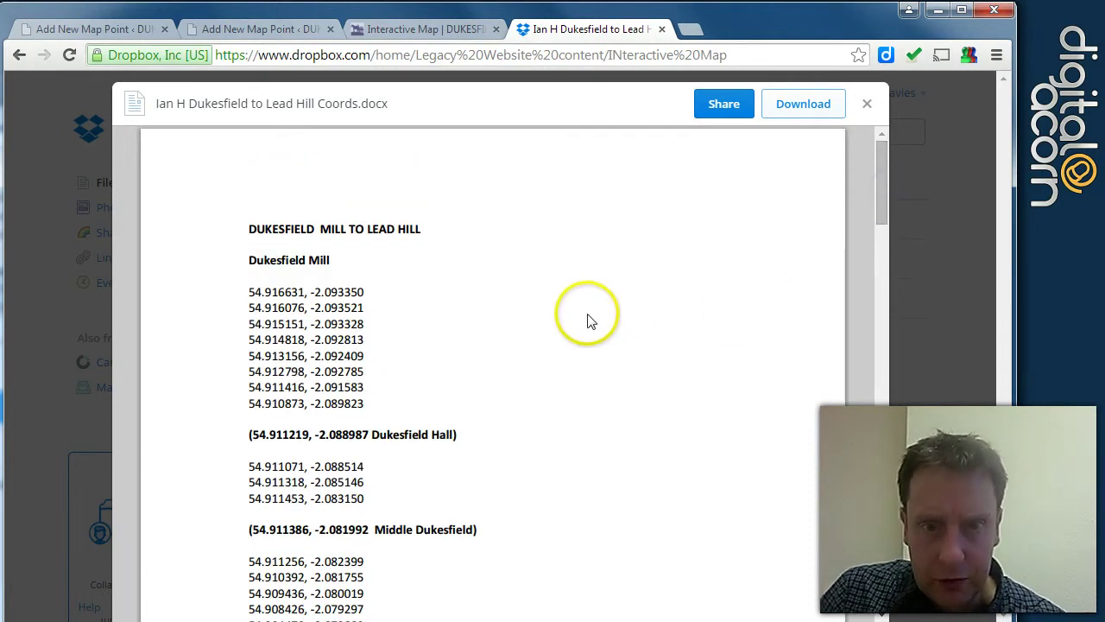
click(378, 432)
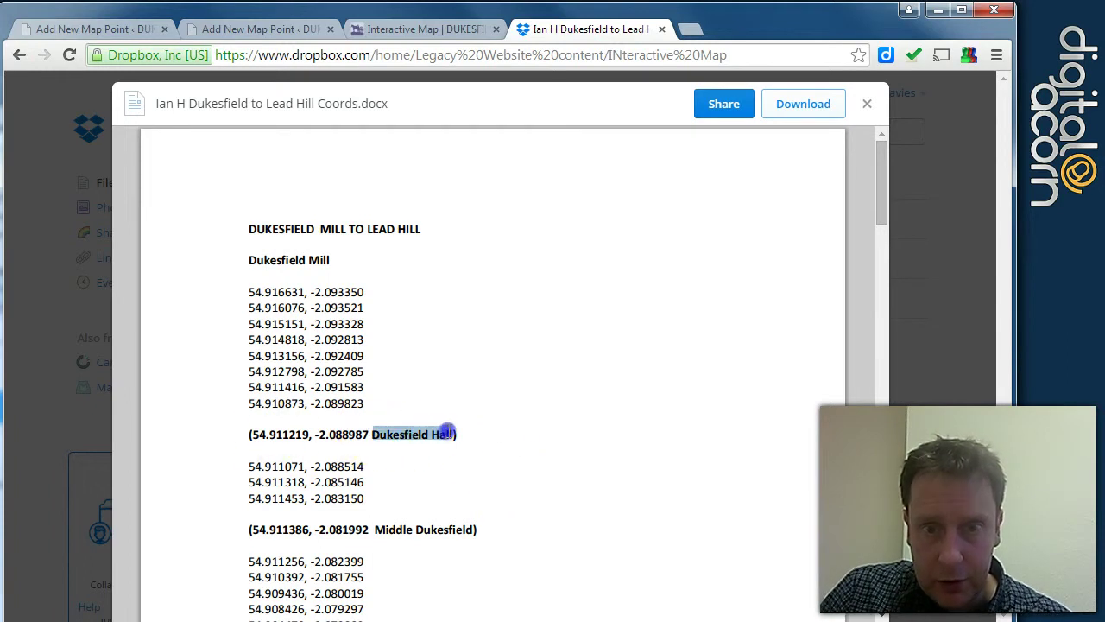
drag(456, 435, 458, 434)
key(ctrl+c)
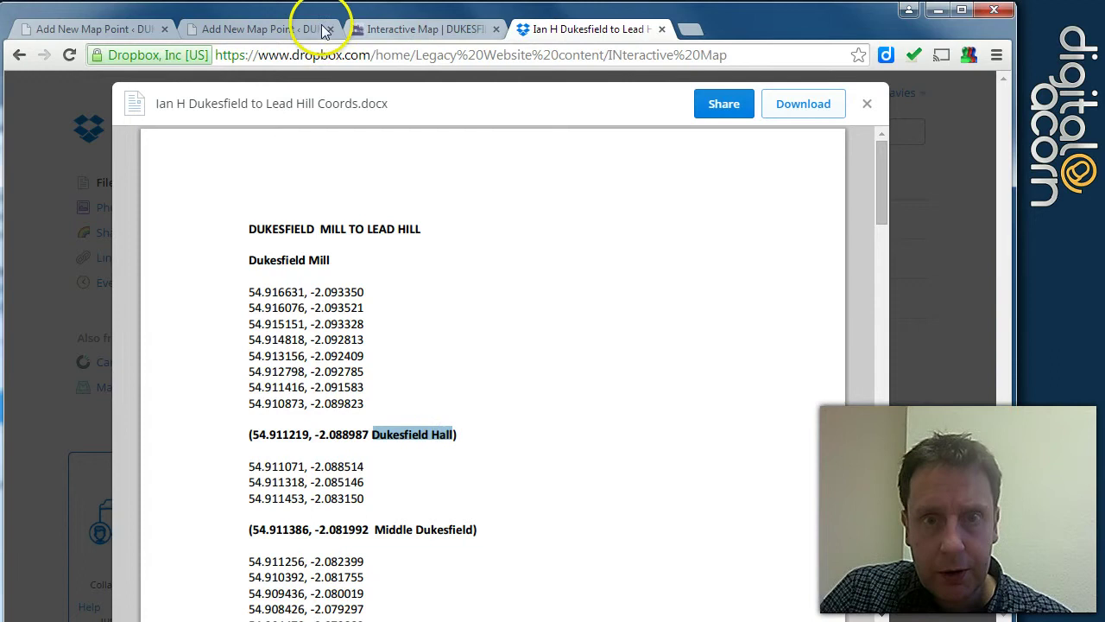
Close the duplicate new map point form and title the original map point Dukesfield Hall
click(248, 30)
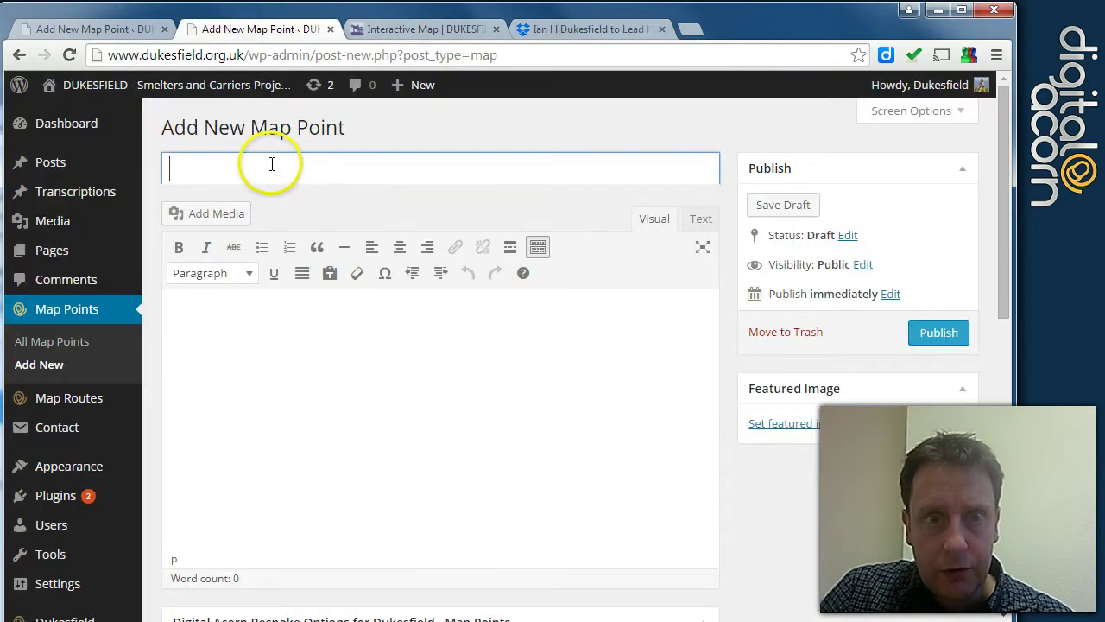
click(330, 29)
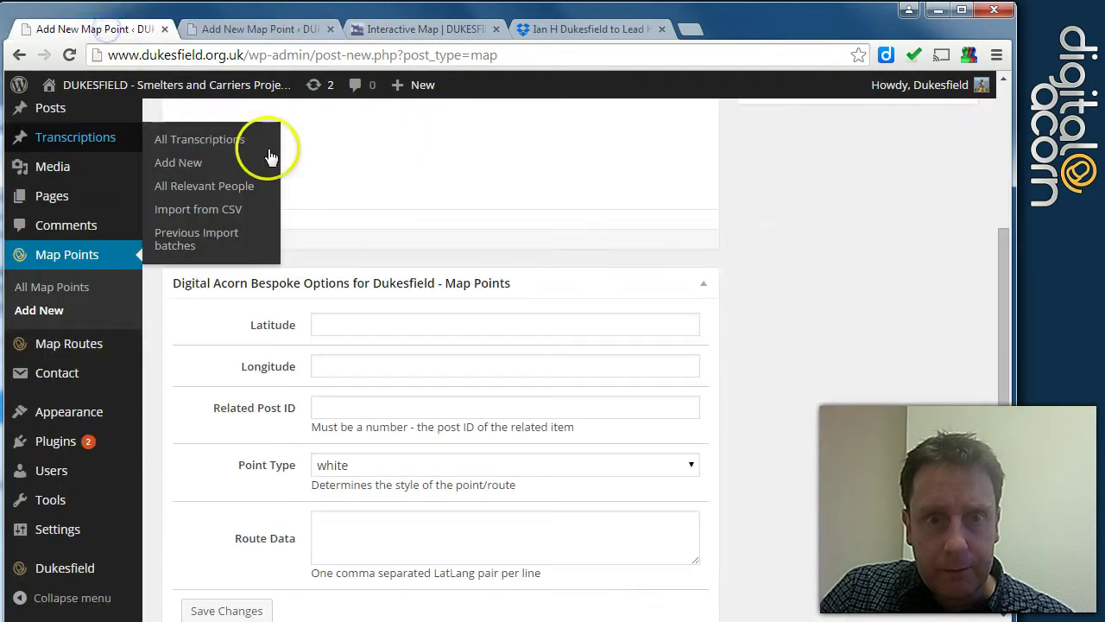
scroll(380, 251, up, 5)
click(329, 172)
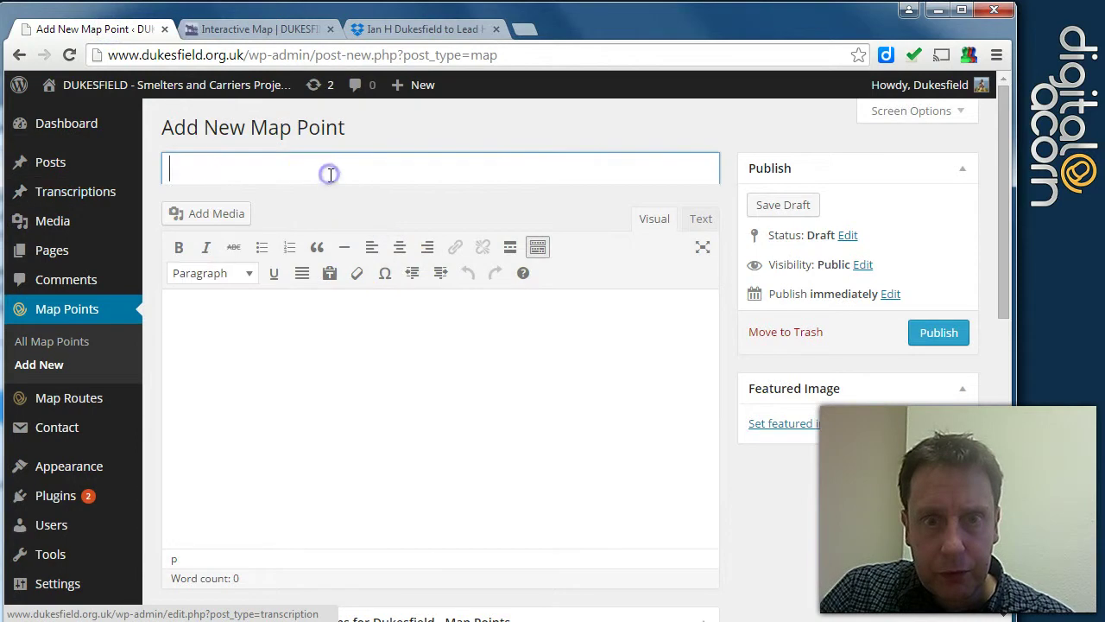
key(ctrl+v)
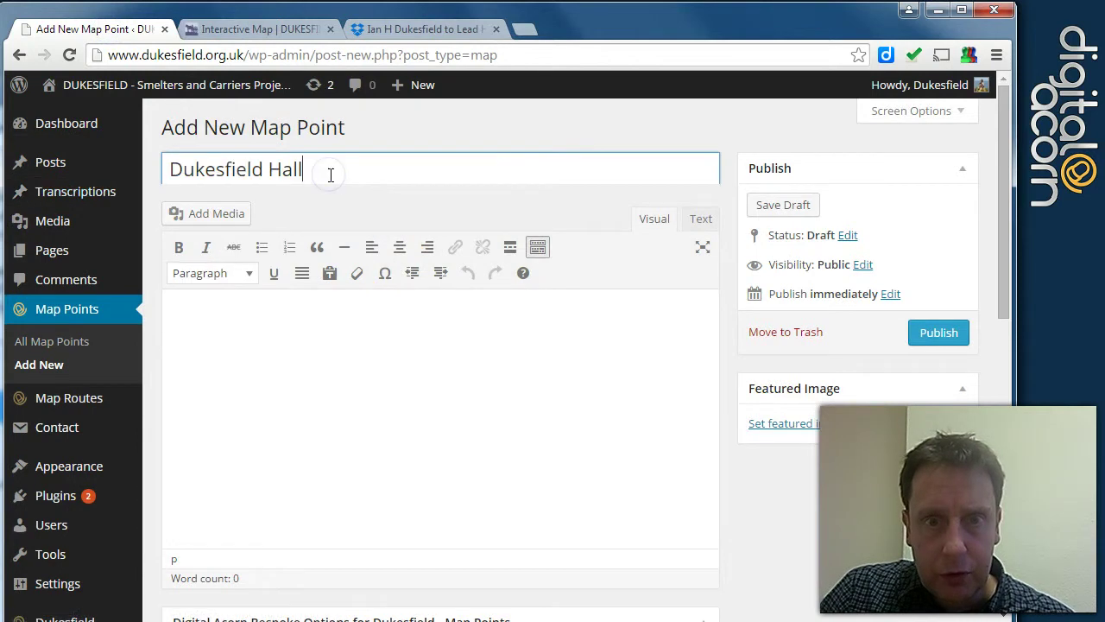
Enter "Some text about Dukesfield Hall" as the map point's content
click(246, 309)
text(Some text about Dukesfield Hall)
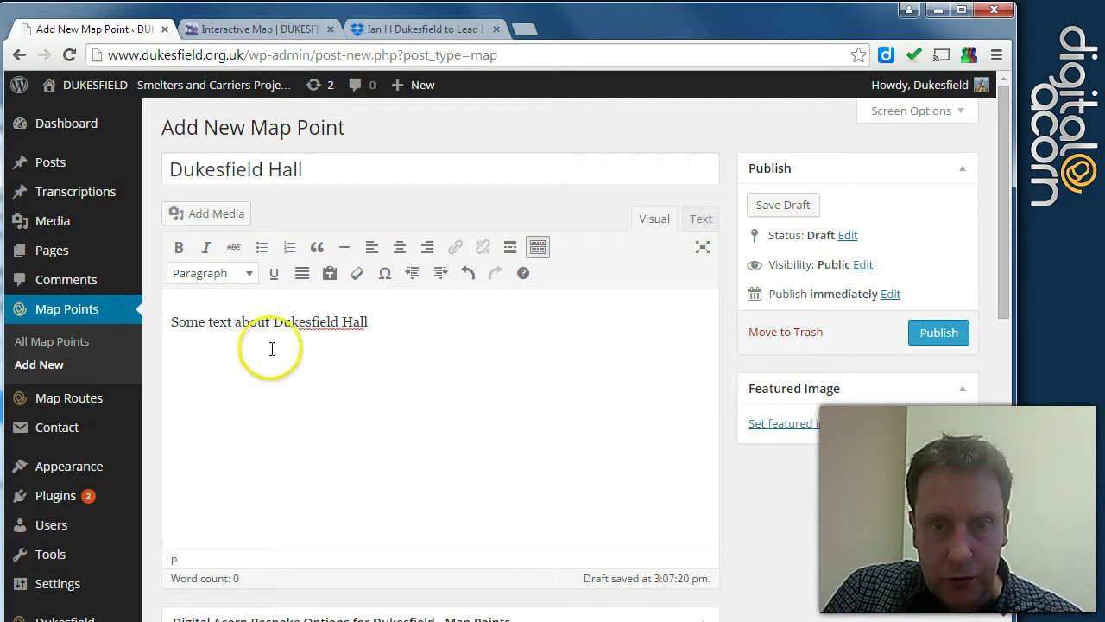
click(377, 365)
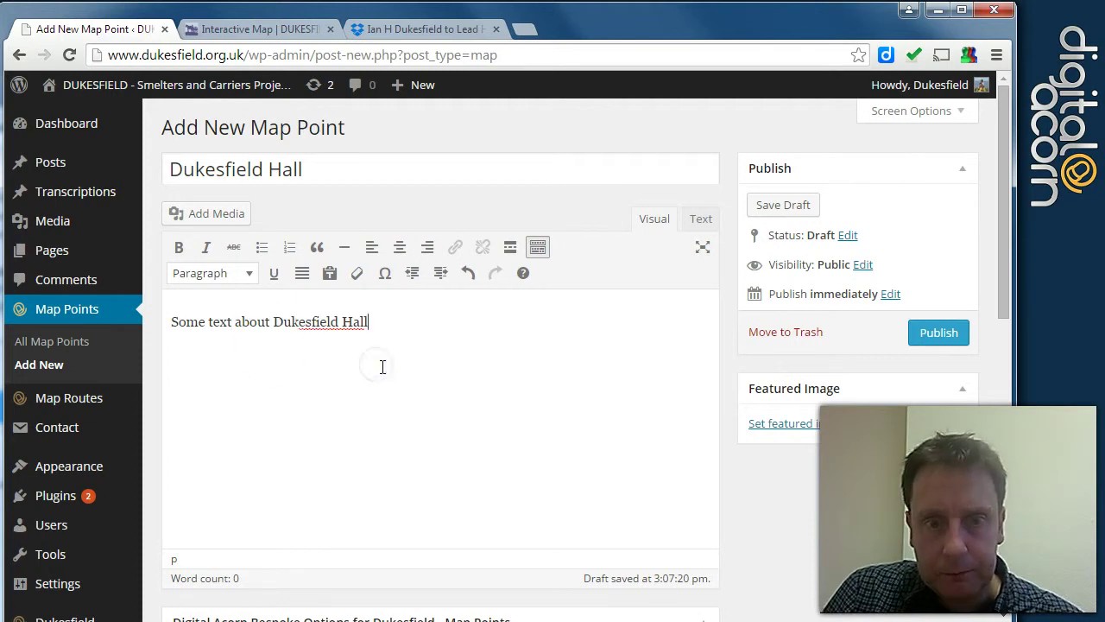
Copy Dukesfield Hall's latitude from the Dropbox document and set the map point's latitude to 54.911219
click(268, 38)
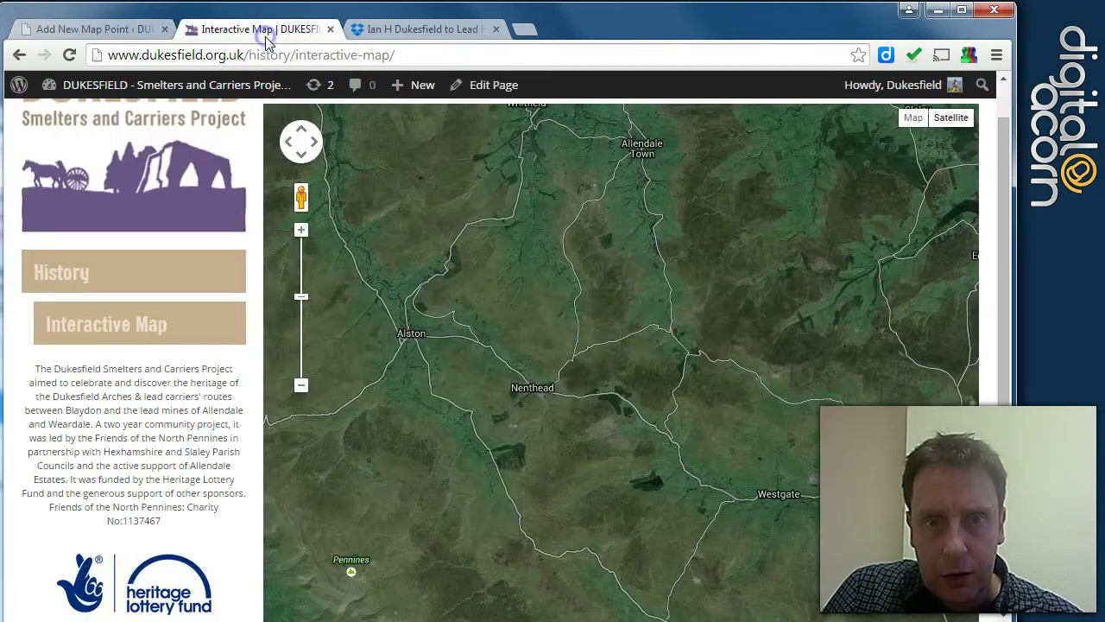
click(403, 31)
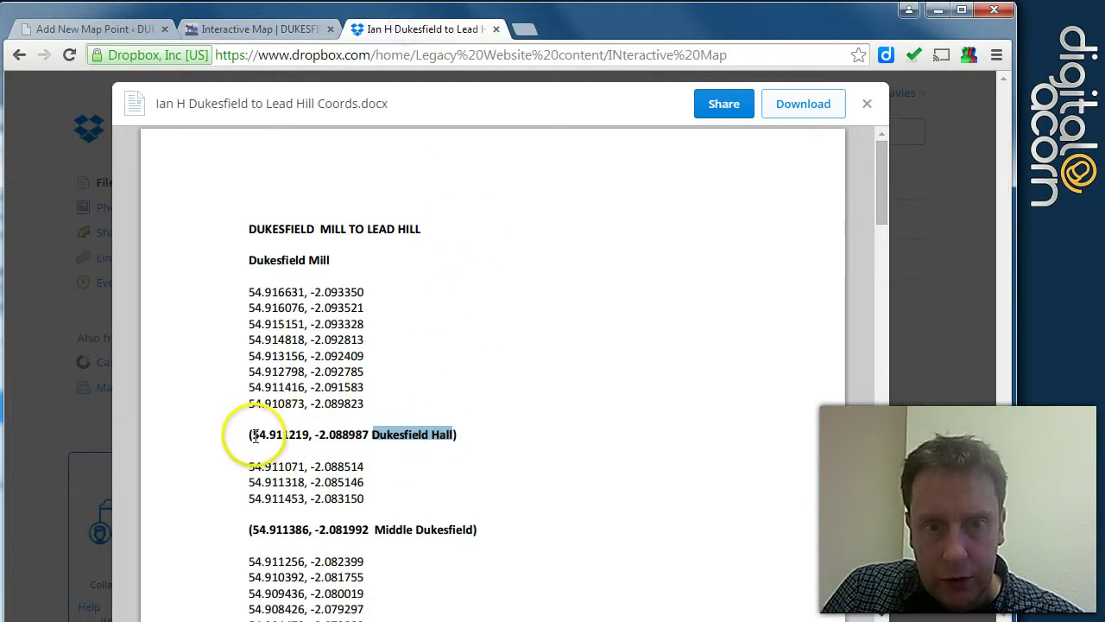
drag(255, 436, 338, 435)
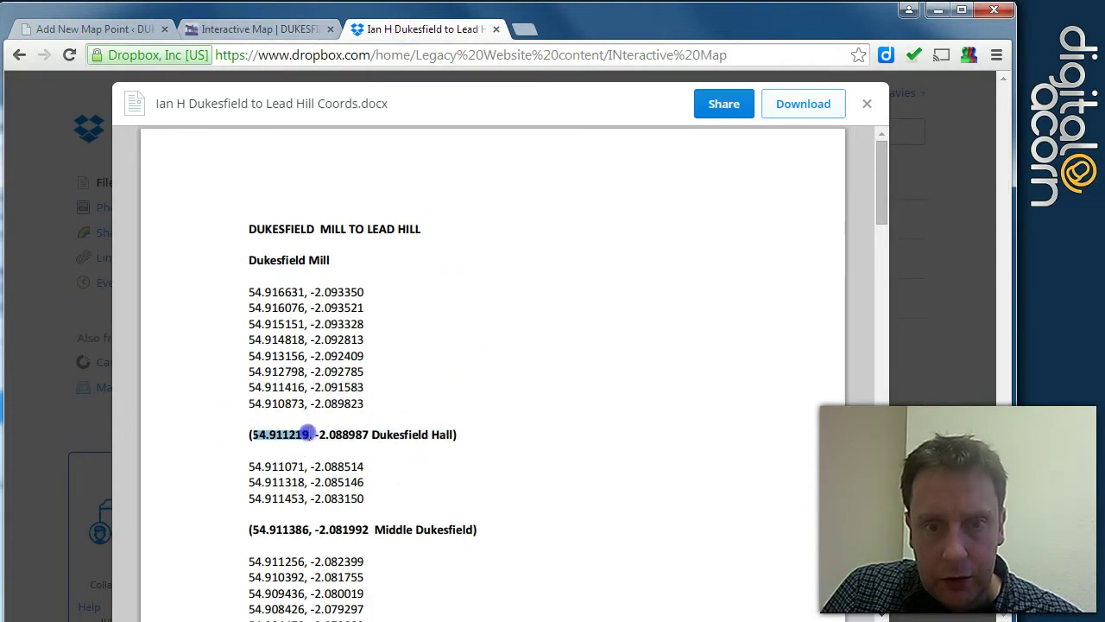
click(130, 29)
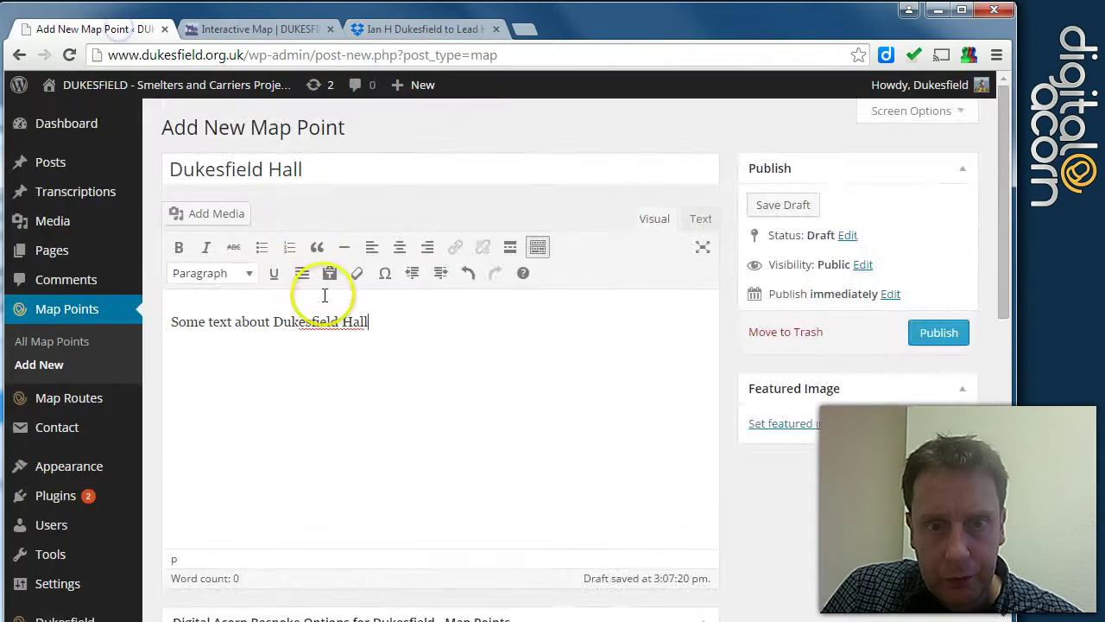
scroll(321, 297, down, 5)
click(333, 292)
text(54.911219)
Copy Dukesfield Hall's longitude from the Dropbox document and set the map point's longitude to -2.088987
click(247, 29)
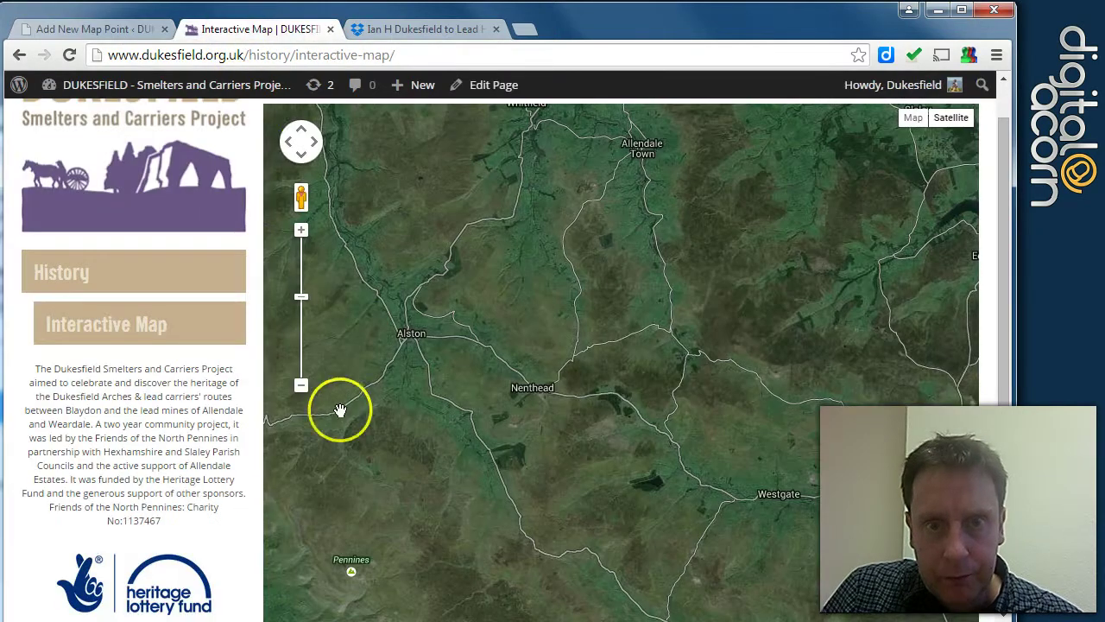
click(380, 28)
click(298, 449)
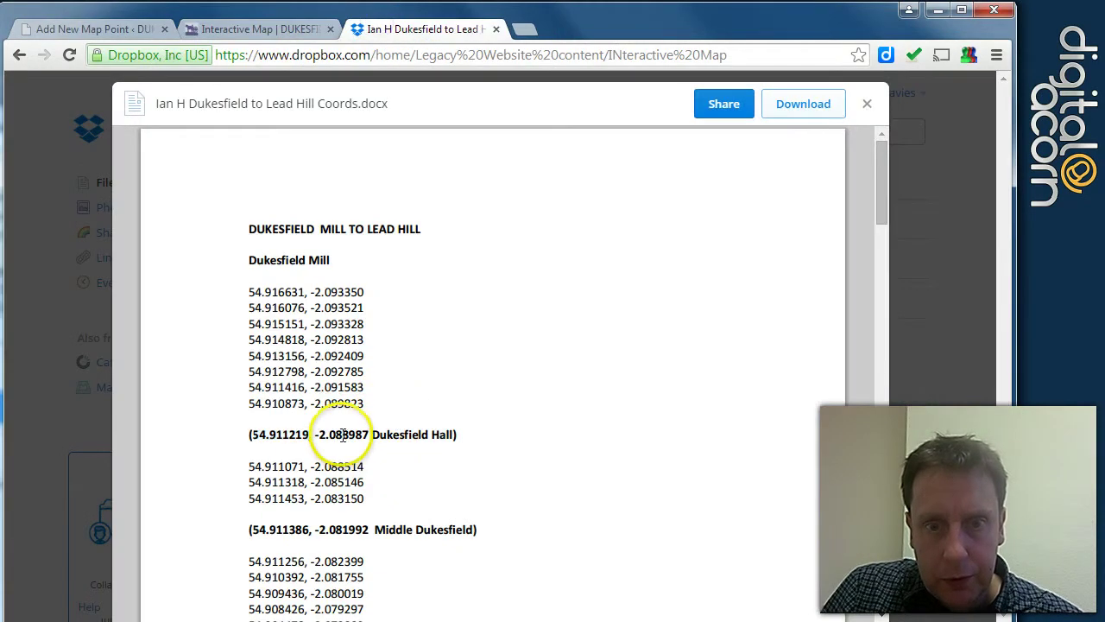
drag(315, 434, 345, 434)
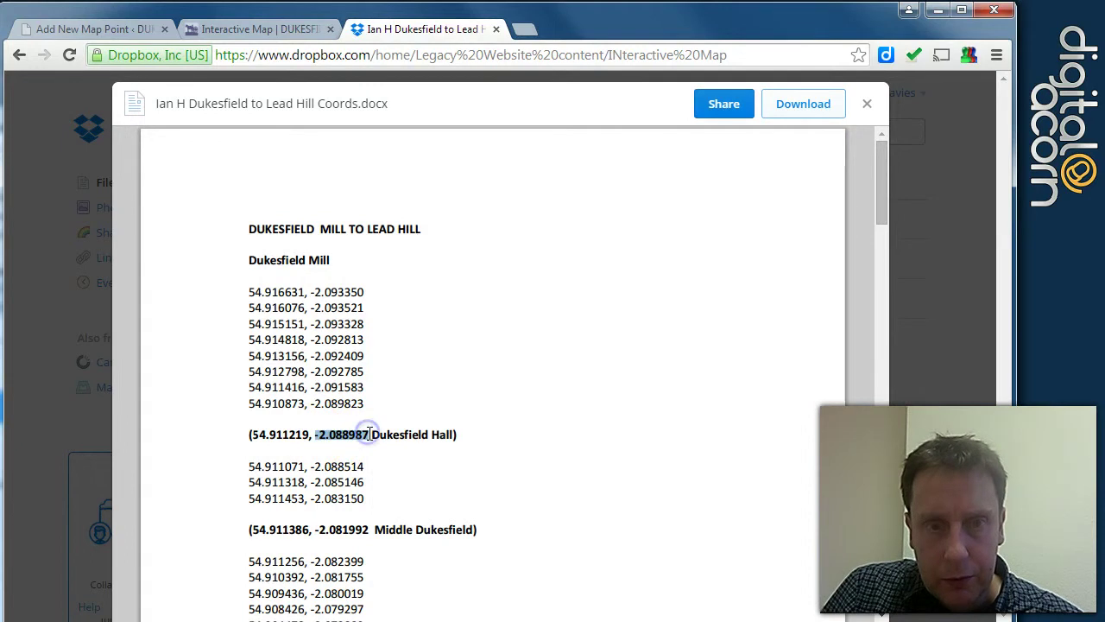
click(125, 27)
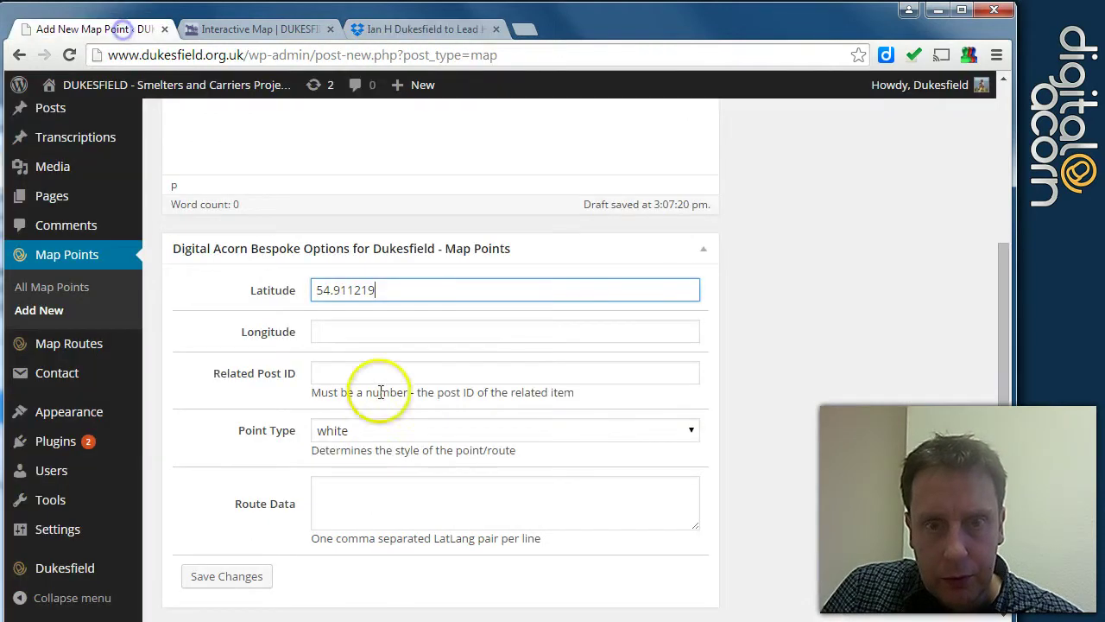
click(342, 332)
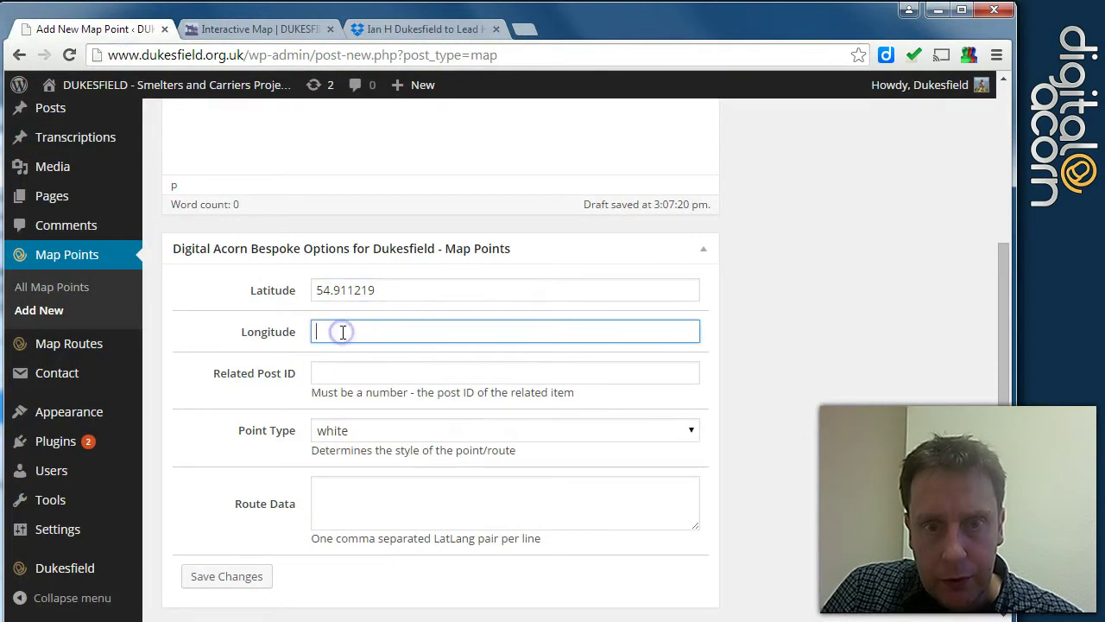
click(774, 319)
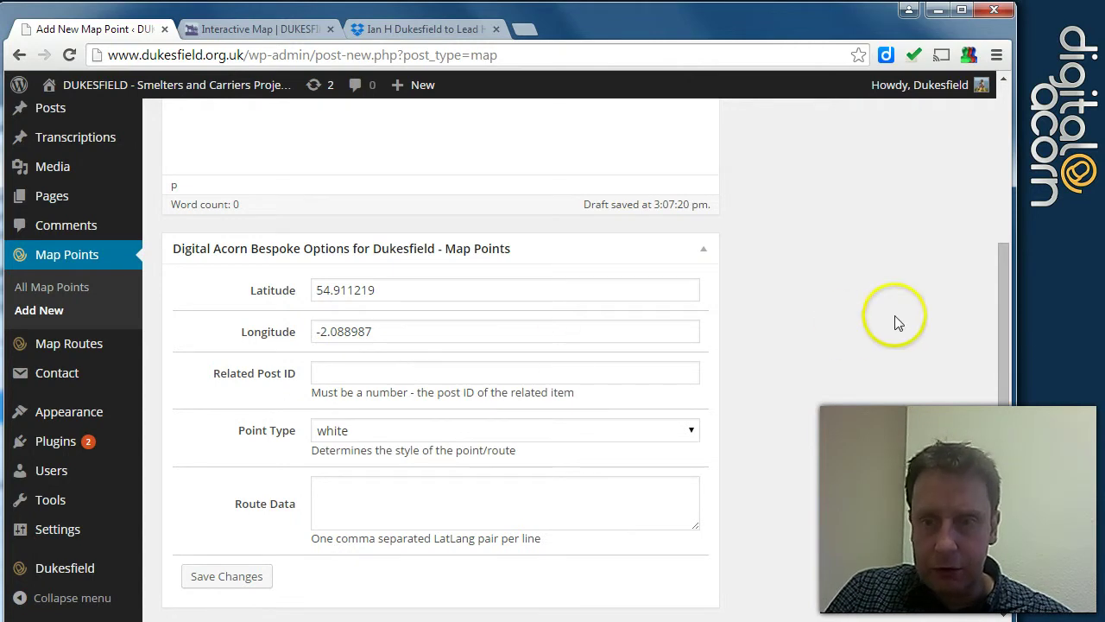
Review the available point types and set the map point's type to yellow
scroll(1007, 307, down, 1)
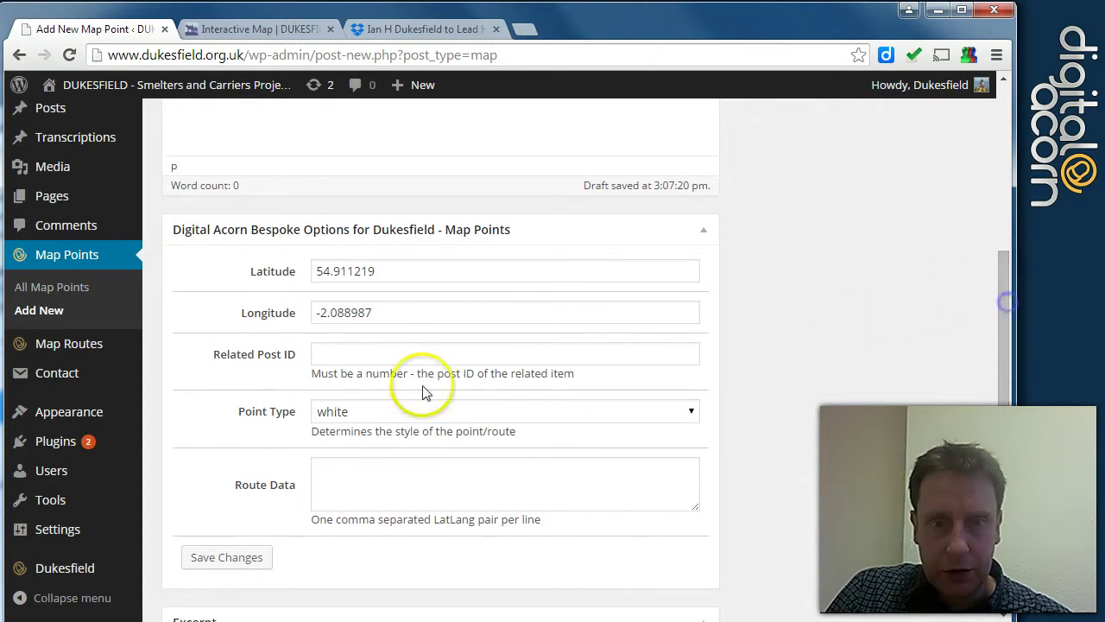
click(377, 414)
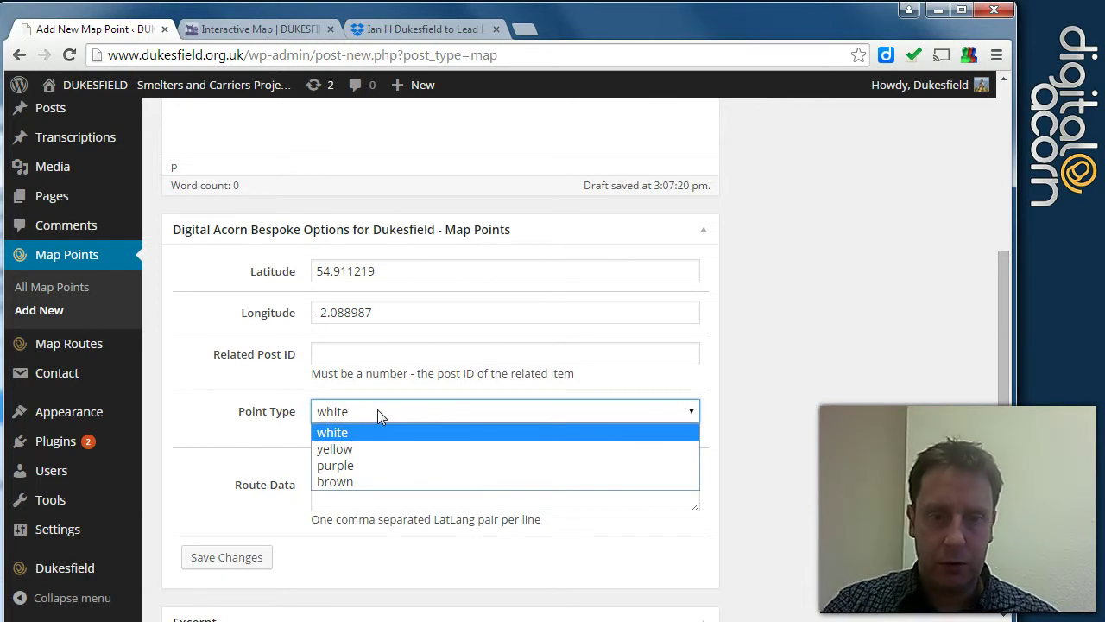
click(839, 287)
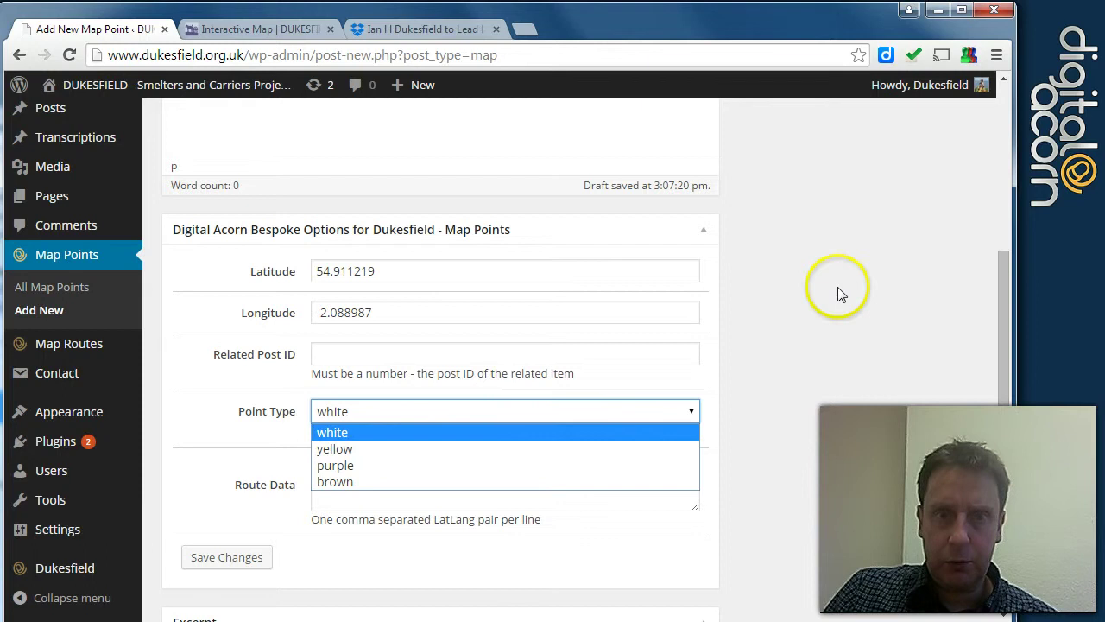
click(821, 352)
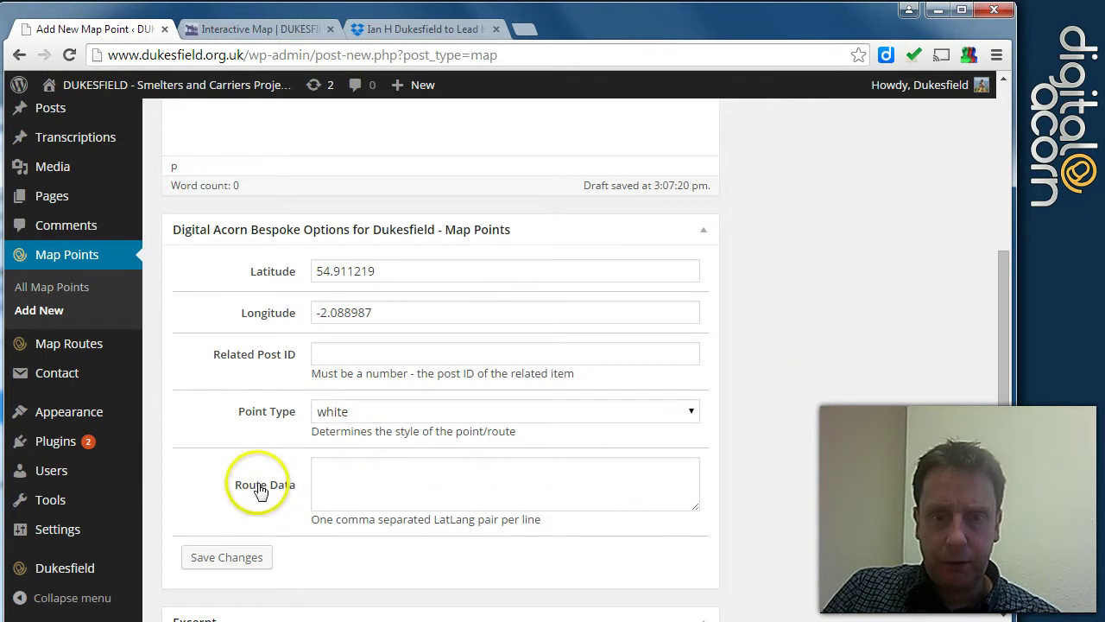
click(359, 418)
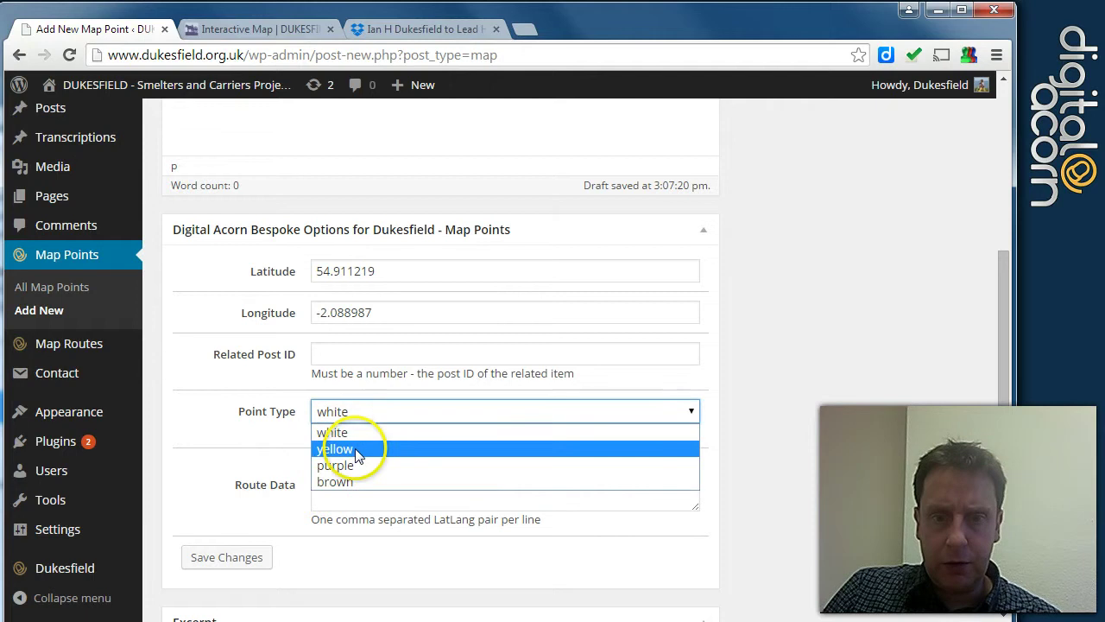
click(361, 446)
Look over the map point form's featured image, excerpt and publishing sections
scroll(815, 406, up, 4)
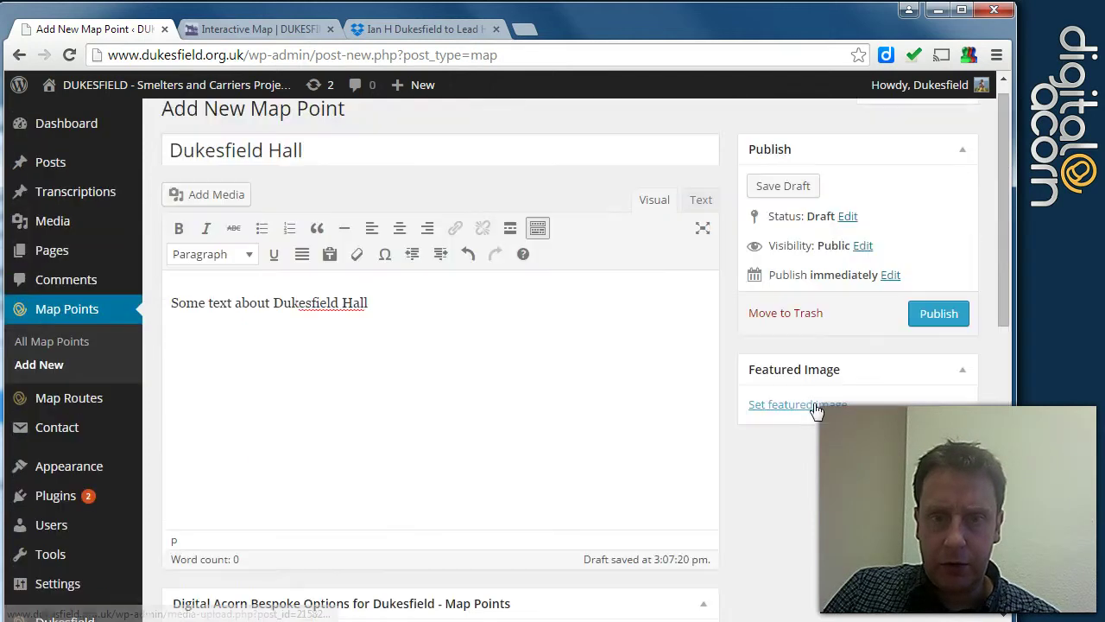
scroll(855, 486, down, 8)
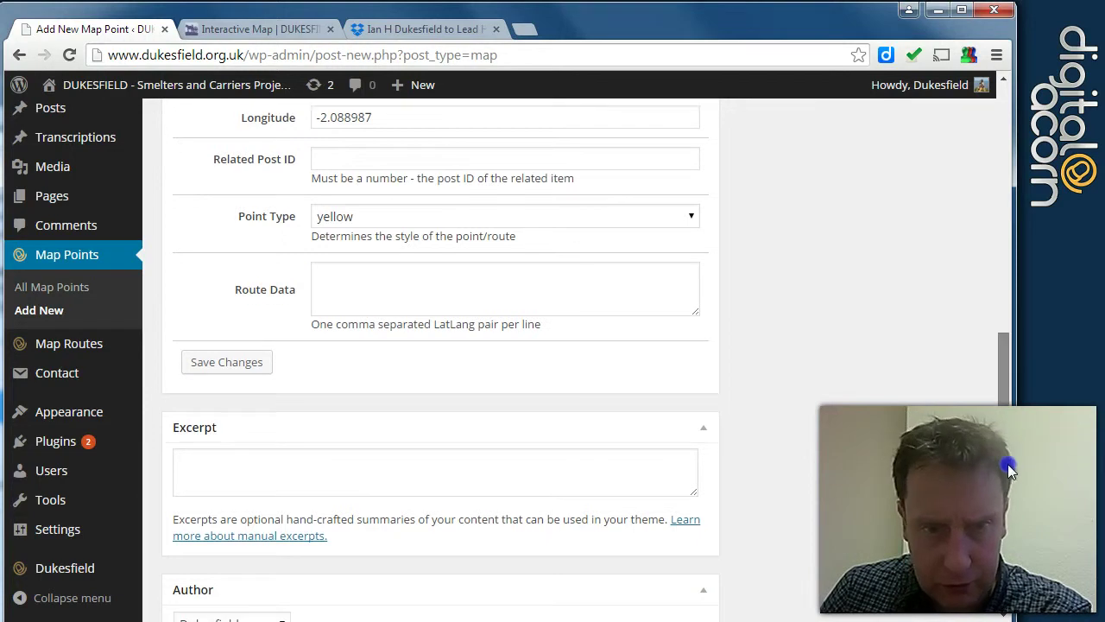
drag(1009, 464, 1011, 207)
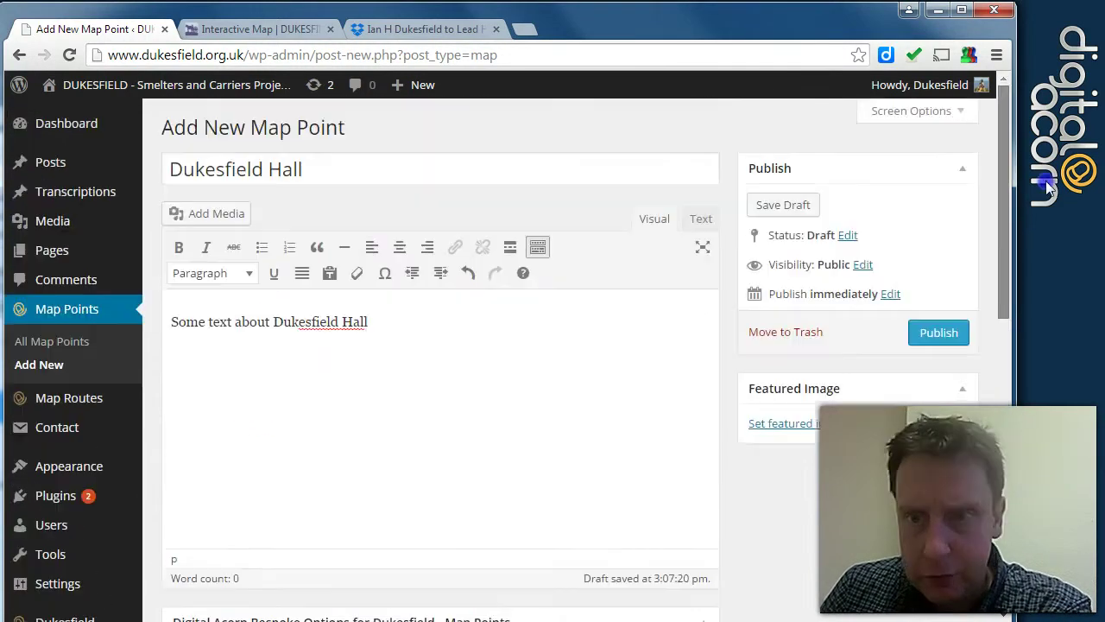
Publish the Dukesfield Hall map point and reload the public interactive map
click(941, 337)
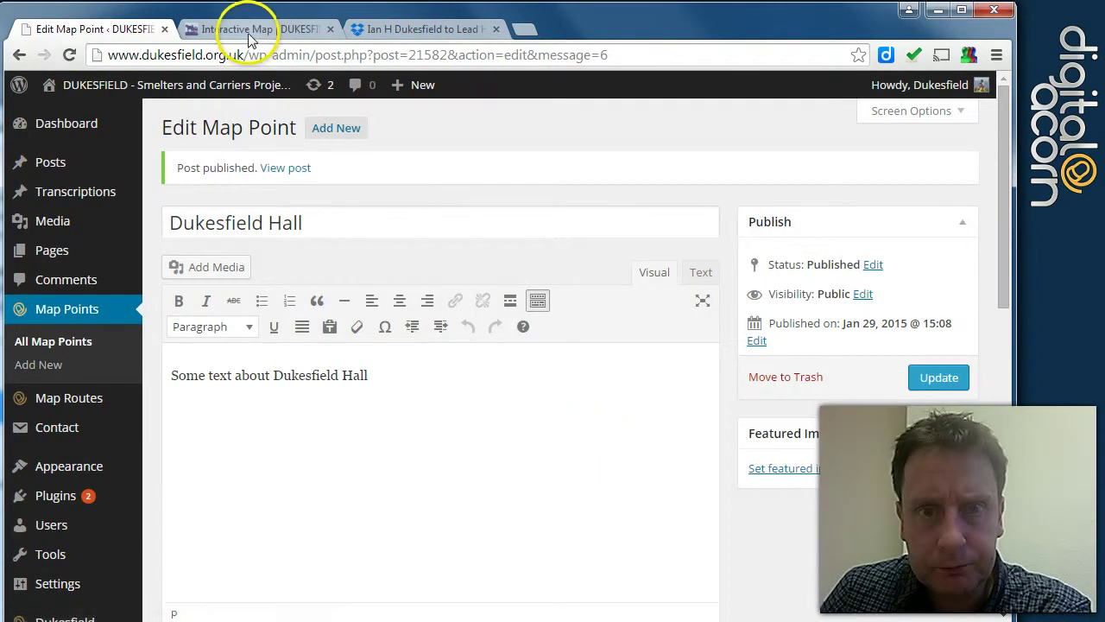
click(251, 30)
key(F5)
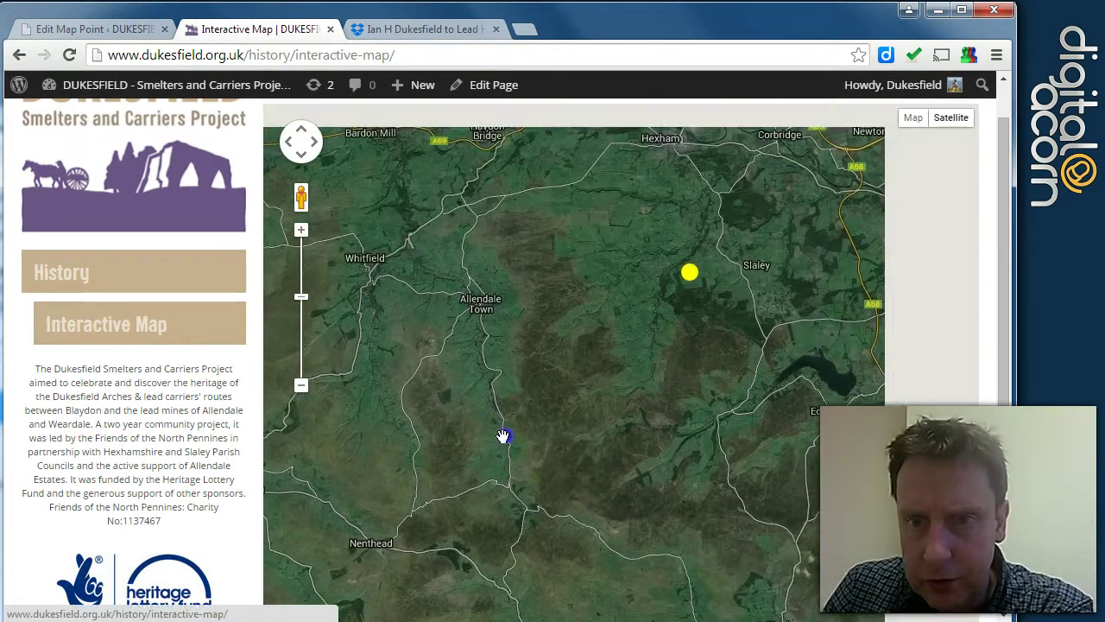
Zoom in on the yellow point west of Slaley on the interactive map and open its info popup
double_click(696, 357)
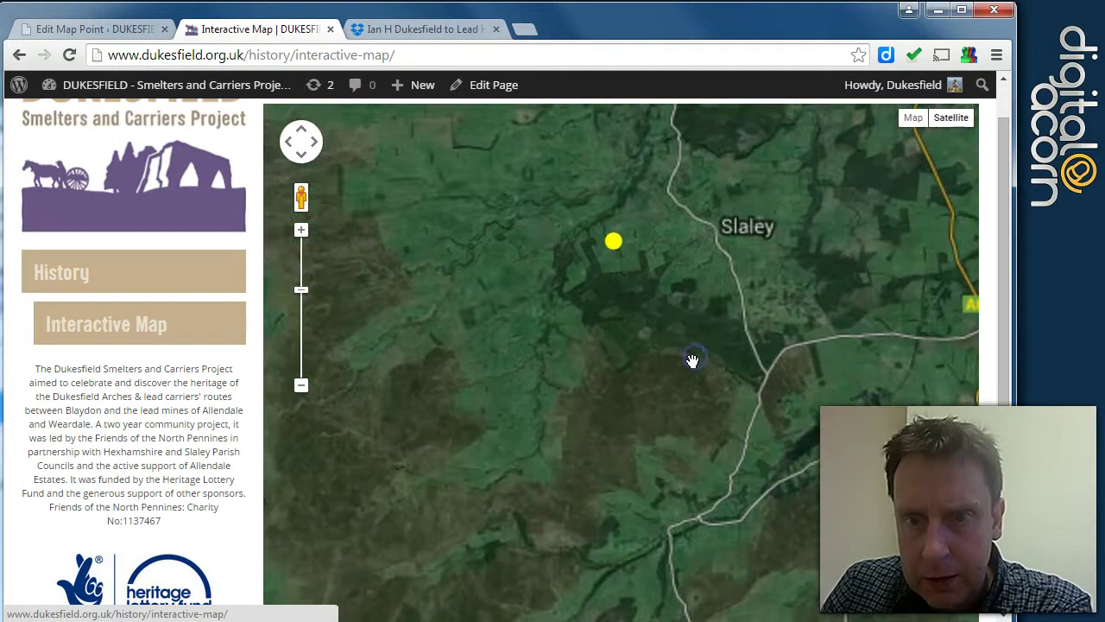
drag(701, 317, 676, 398)
double_click(654, 373)
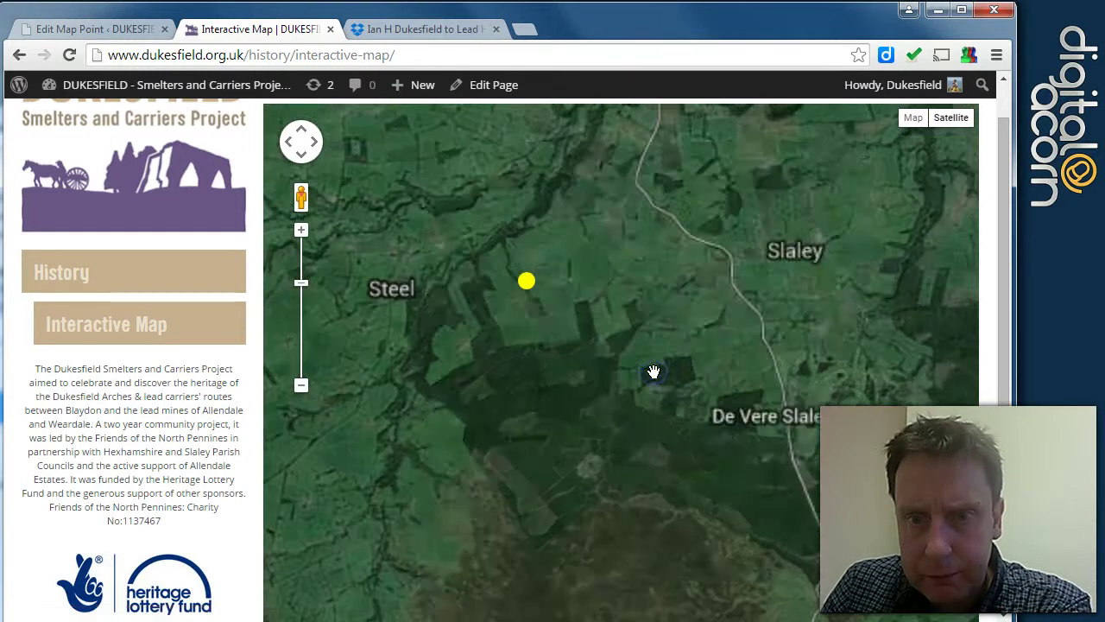
drag(636, 353, 667, 394)
click(584, 361)
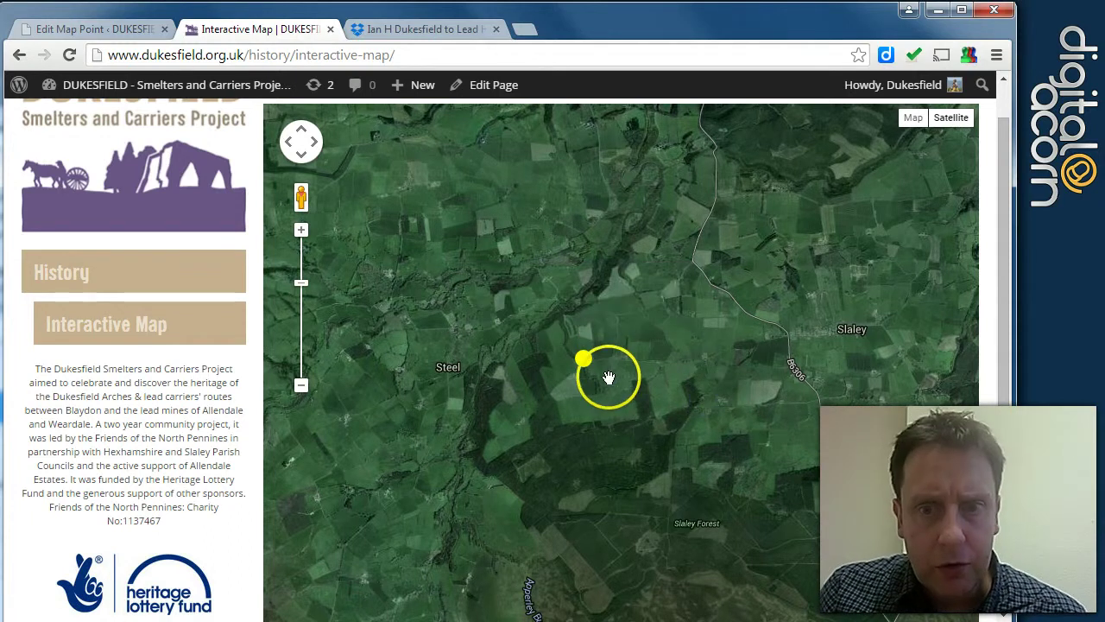
Set the photo of two girls cooking from the media library as Dukesfield Hall's featured image and update the map point
click(91, 29)
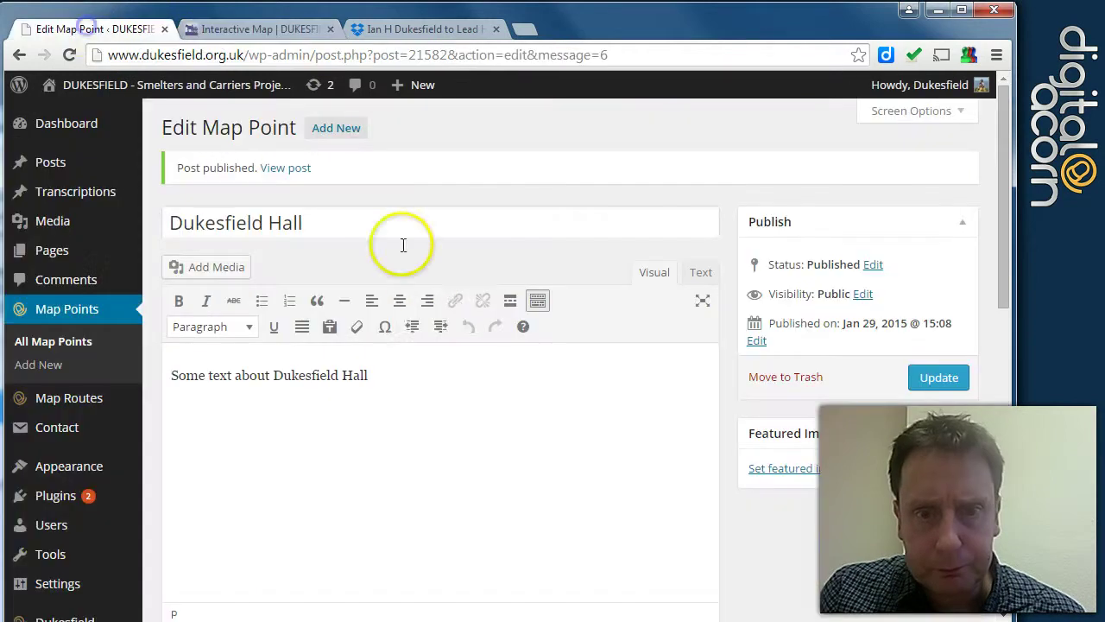
drag(1002, 290, 997, 306)
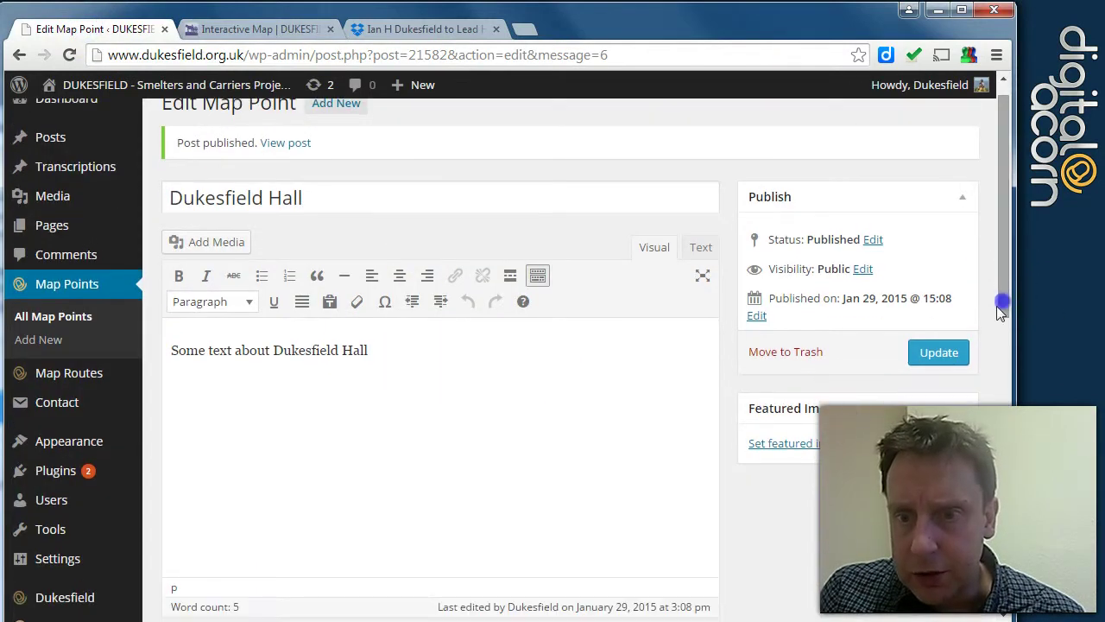
click(807, 445)
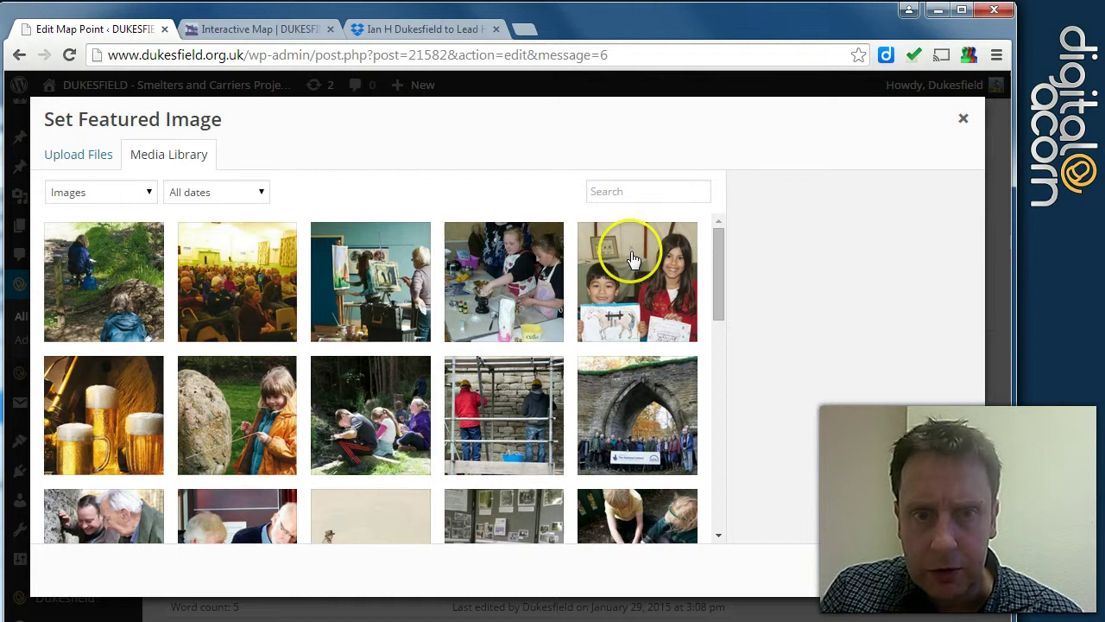
drag(717, 285, 734, 307)
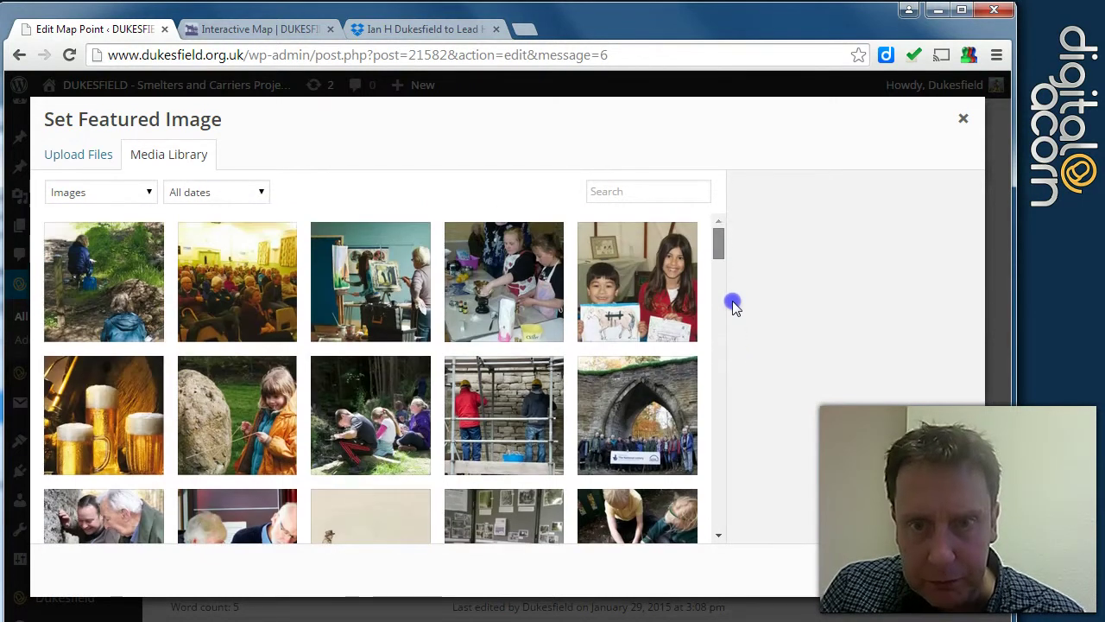
click(503, 297)
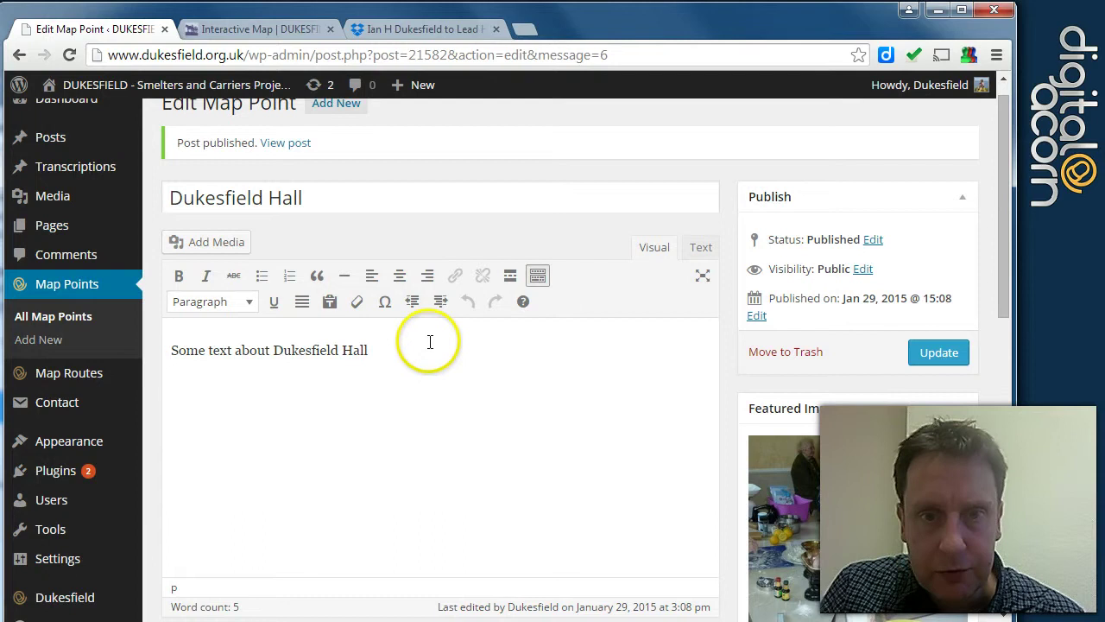
click(930, 352)
Reload the interactive map and open the yellow point's popup to check how the featured image is shown
click(264, 32)
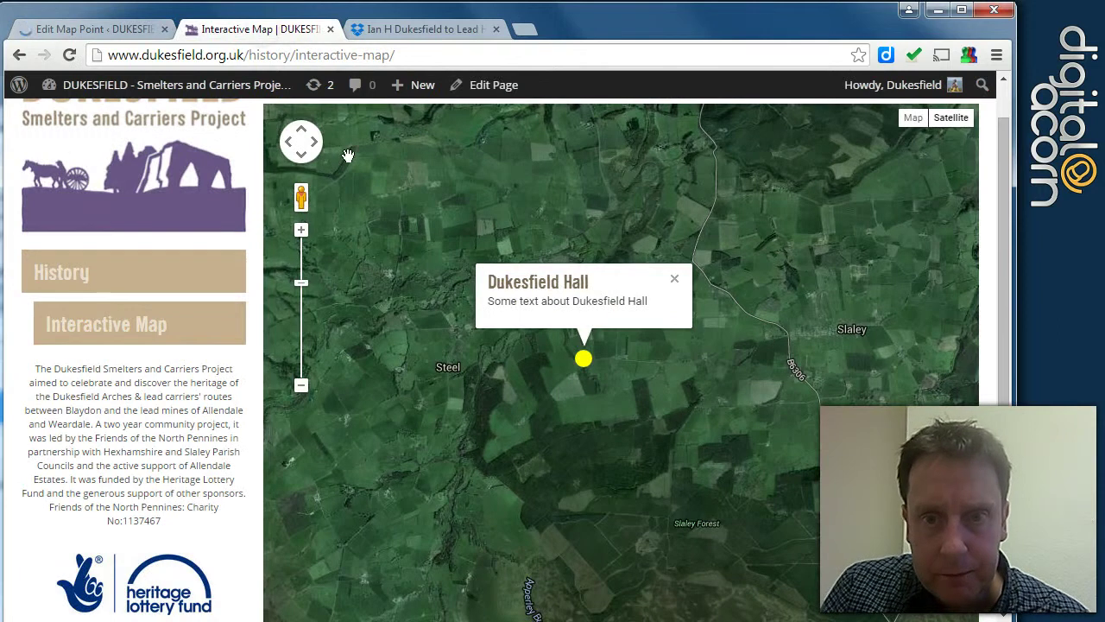
click(393, 220)
key(F5)
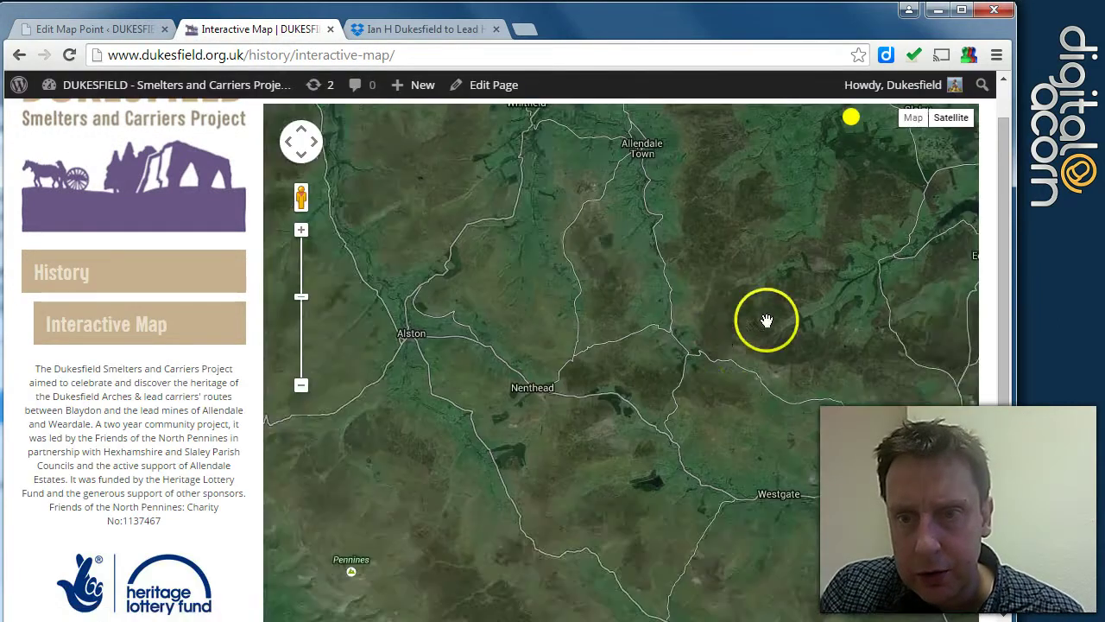
click(646, 356)
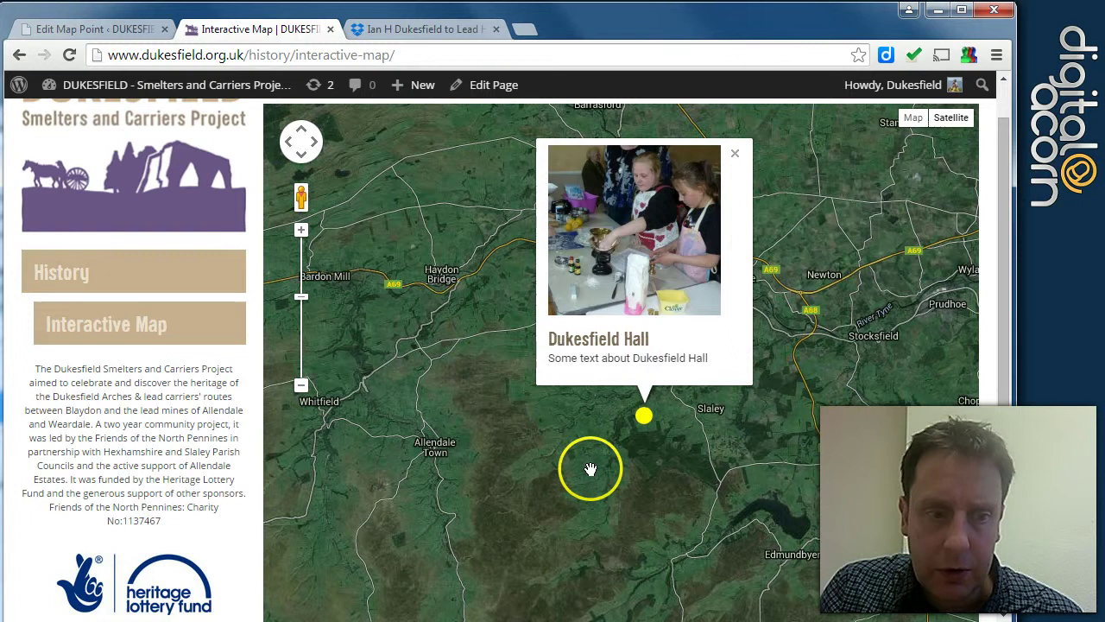
click(547, 471)
click(646, 421)
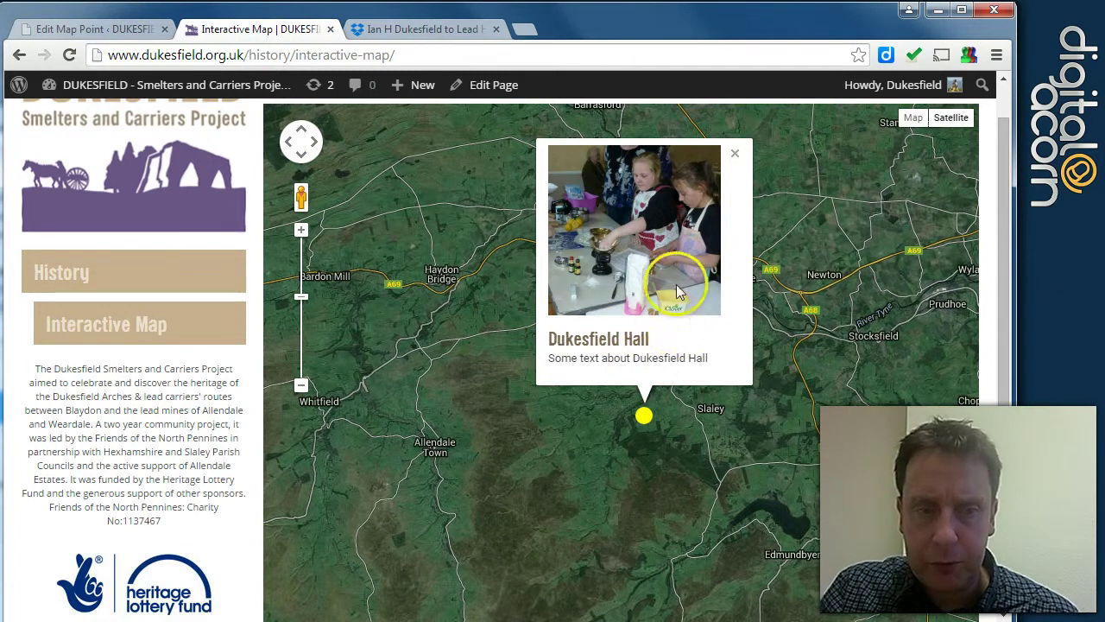
Examine the Related Post ID field in the map point's options and compare it with the point's popup on the interactive map
click(142, 29)
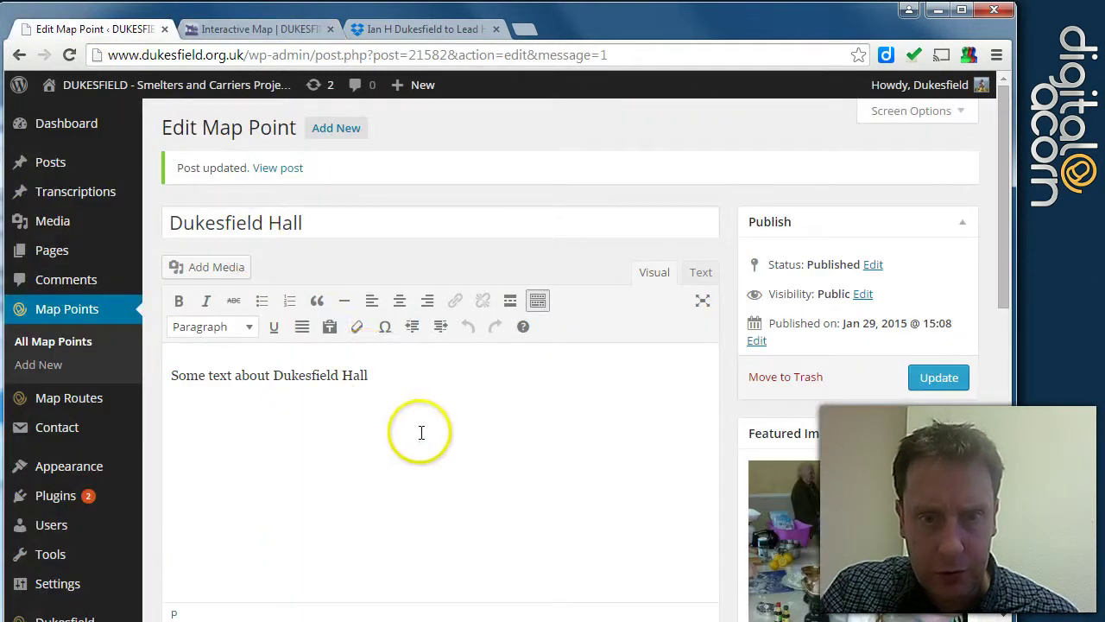
scroll(421, 436, down, 8)
click(336, 239)
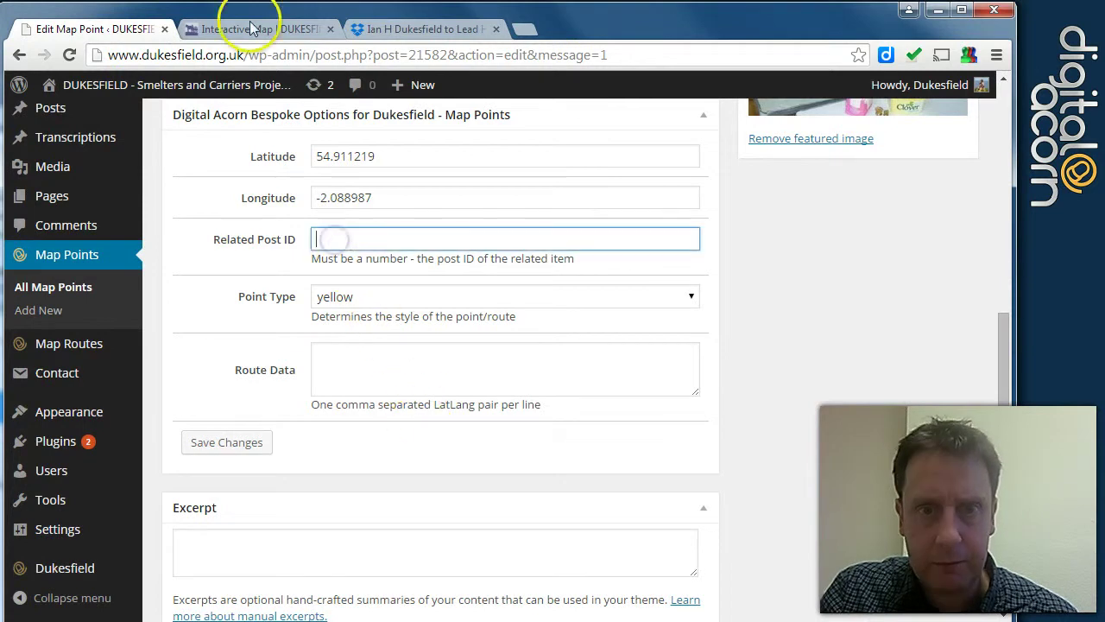
click(251, 33)
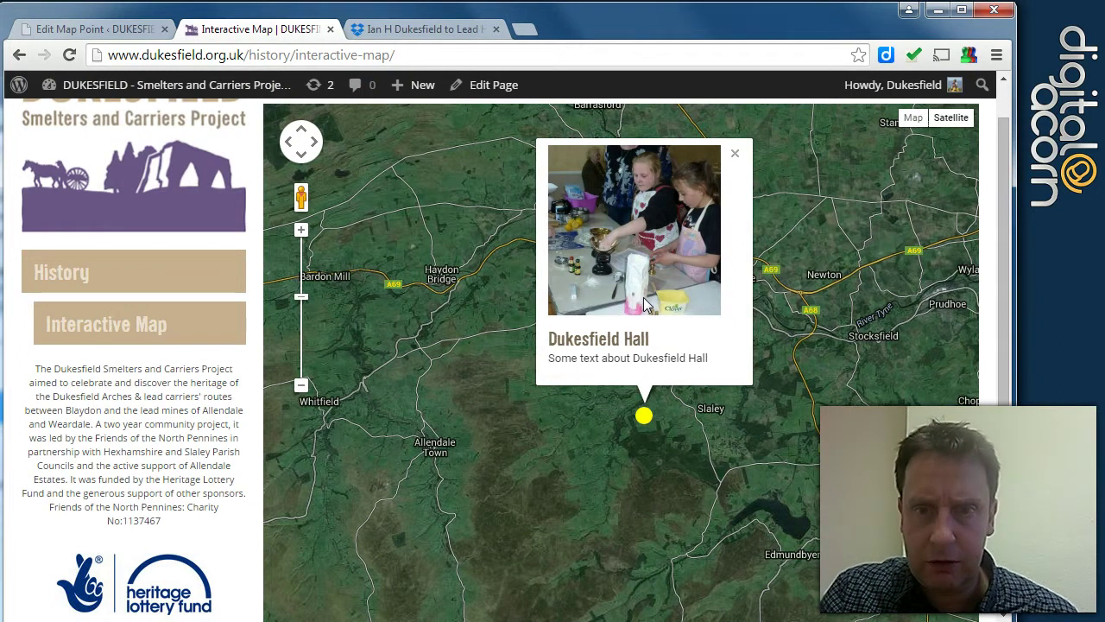
Remove the featured image from the Dukesfield Hall map point and update it
click(78, 31)
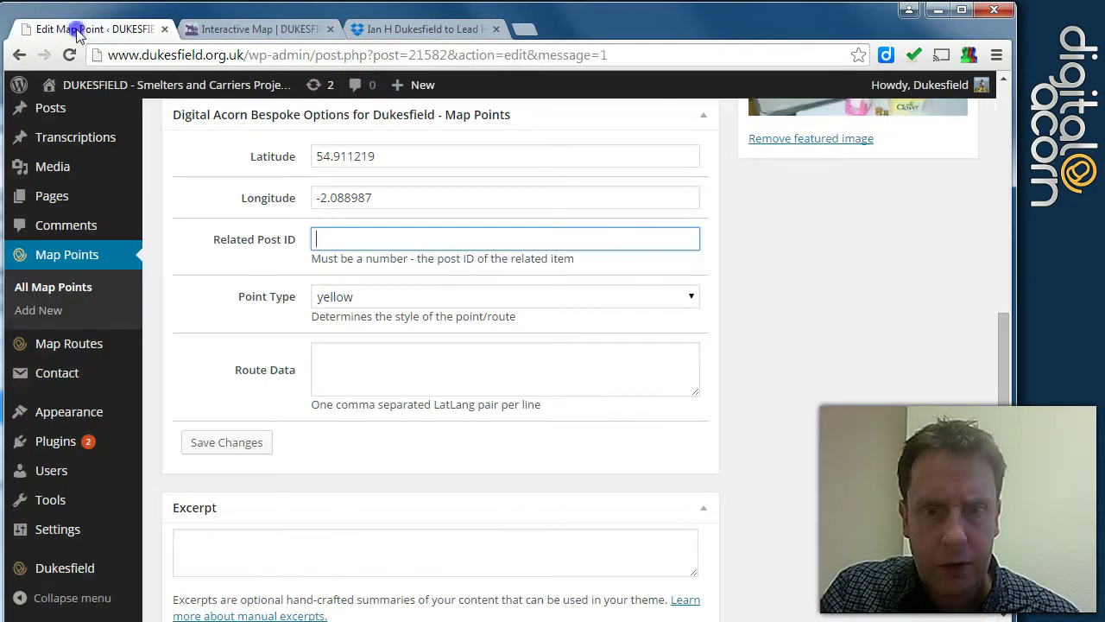
scroll(604, 343, up, 2)
click(763, 328)
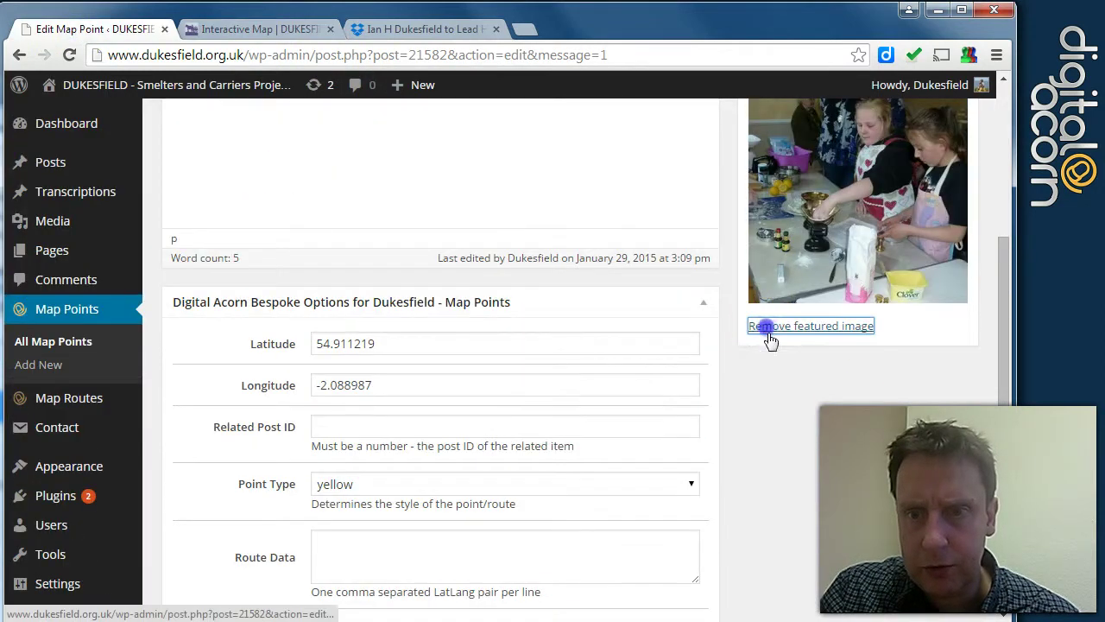
drag(999, 371, 1004, 229)
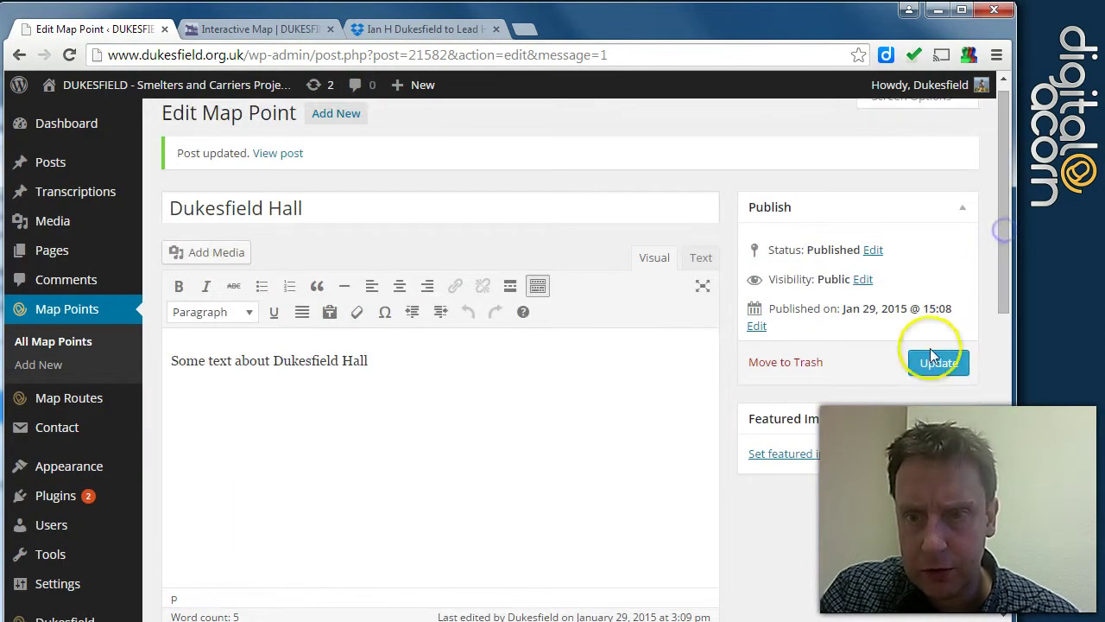
click(939, 363)
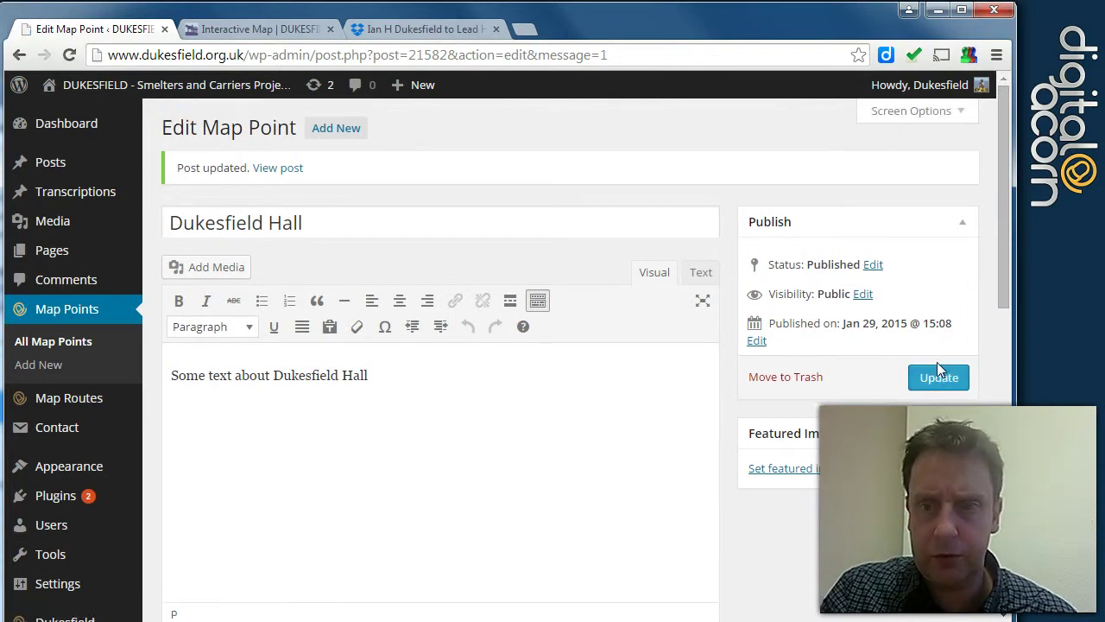
Reload the interactive map, check the Dukesfield Hall popup without its image, and close the popup
click(259, 28)
key(F5)
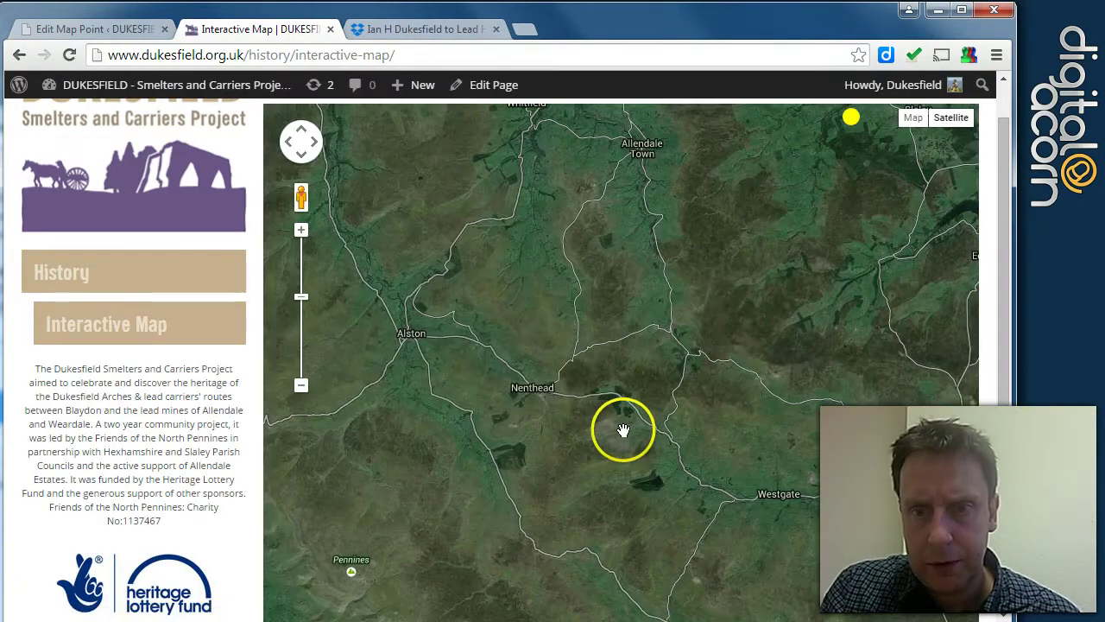
click(703, 335)
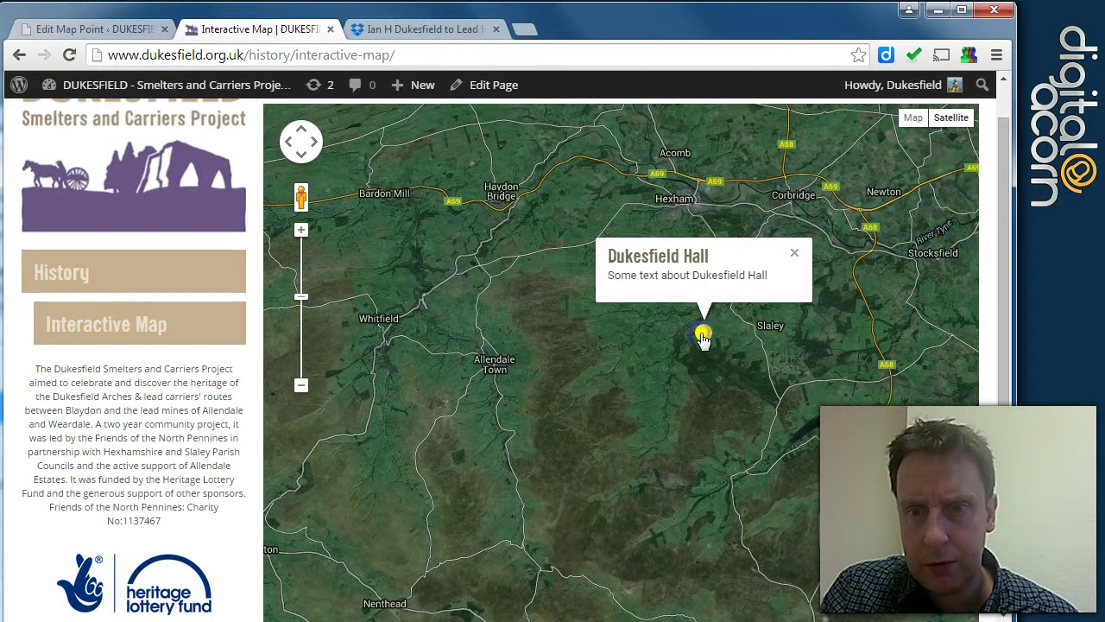
click(507, 382)
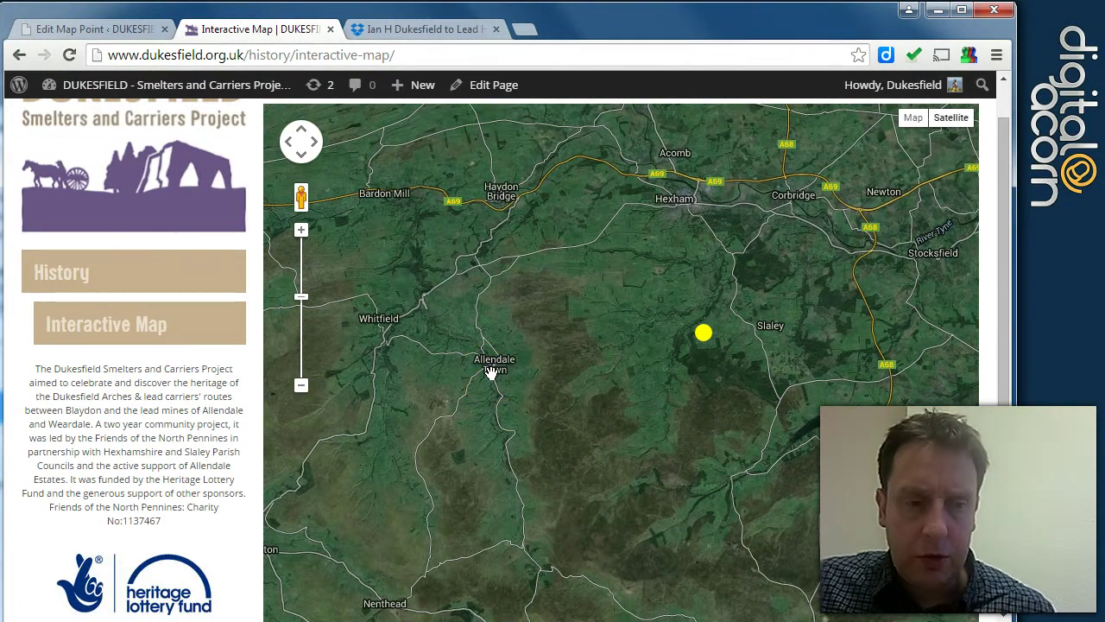
Open the Map Routes section in the WordPress admin and start a new map route
click(95, 30)
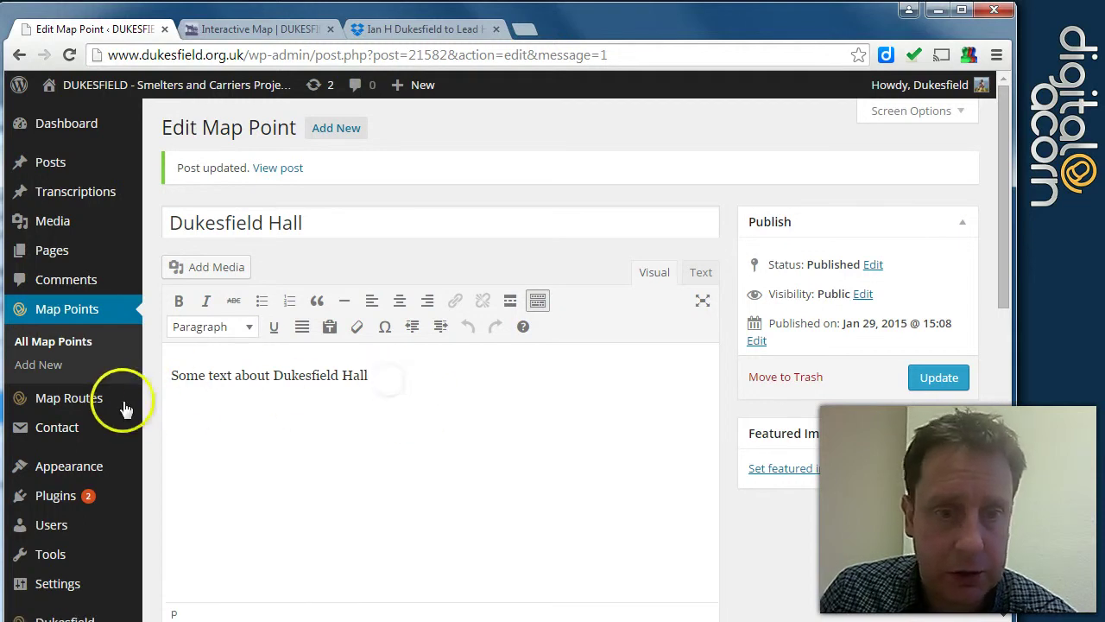
mouse_move(82, 404)
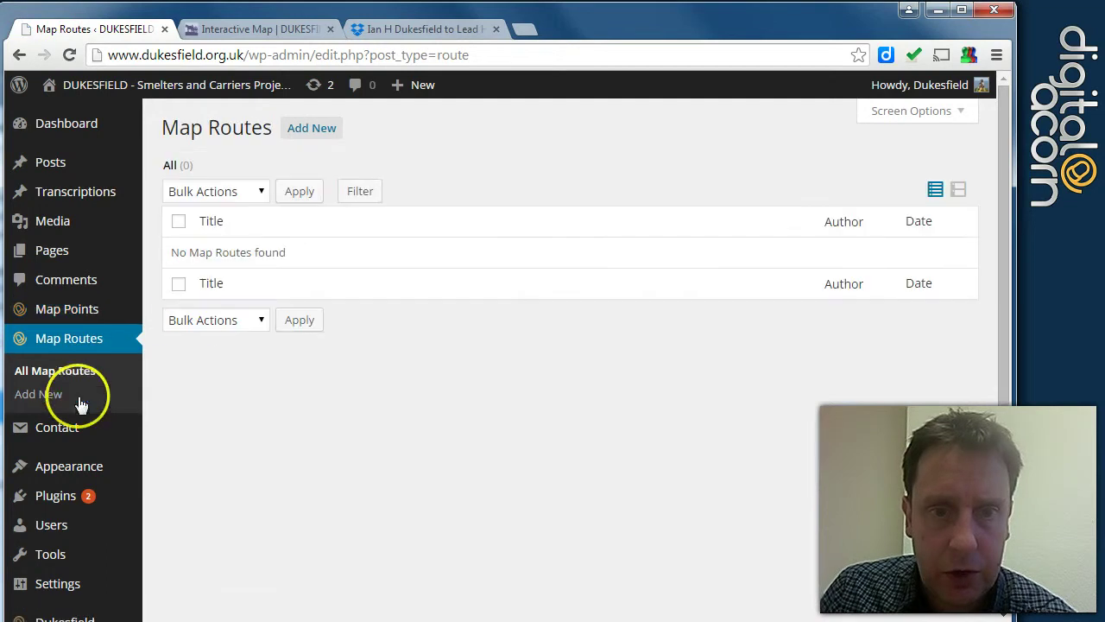
click(316, 131)
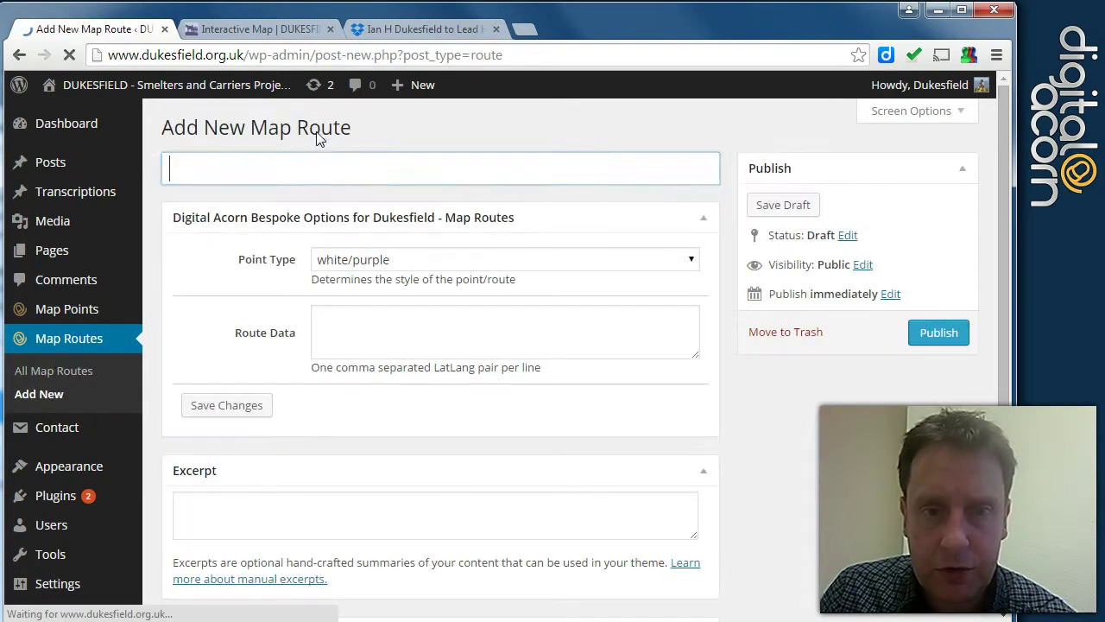
click(289, 172)
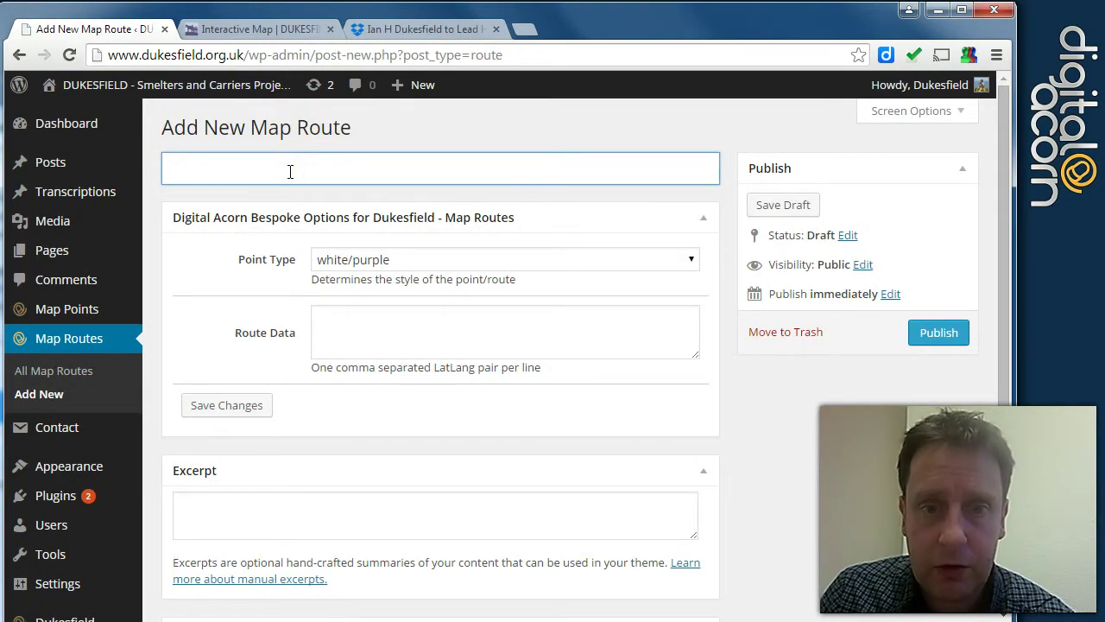
Copy the coordinate pairs below Middle Dukesfield, from 54.911256, -2.082399 through 54.906210, -2.028932, in the Dropbox document
click(408, 36)
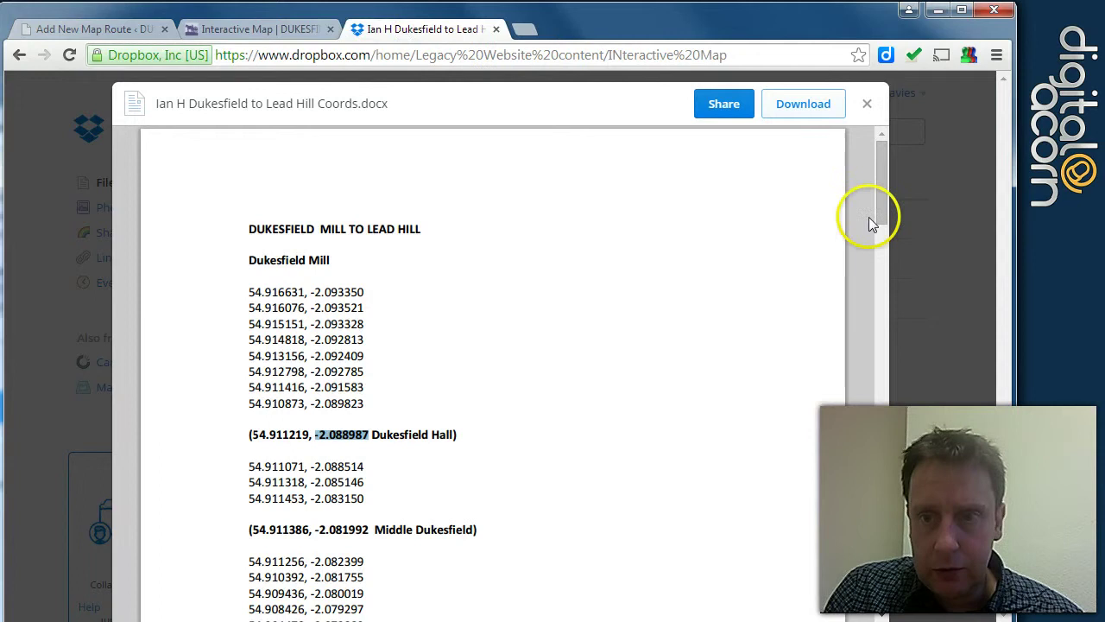
drag(883, 227, 890, 261)
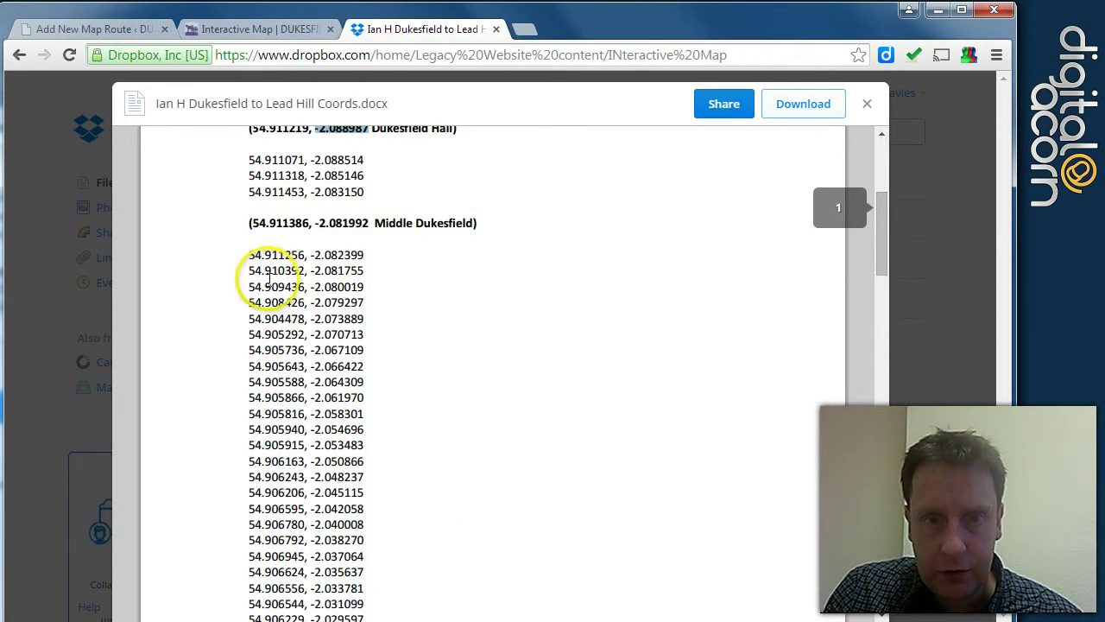
drag(250, 259, 400, 511)
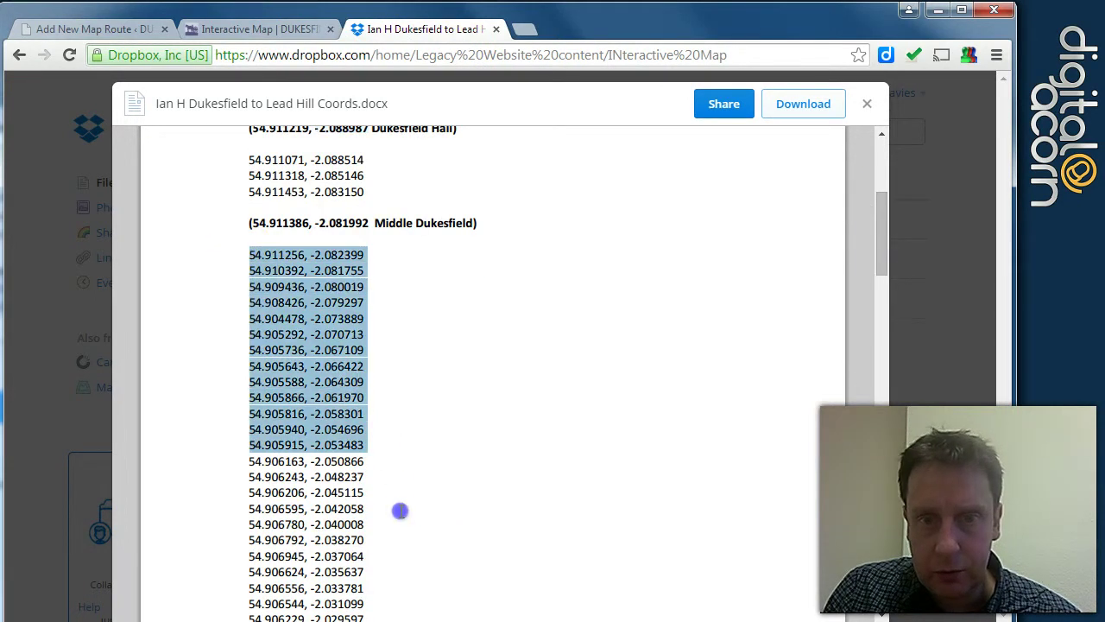
drag(384, 586, 382, 588)
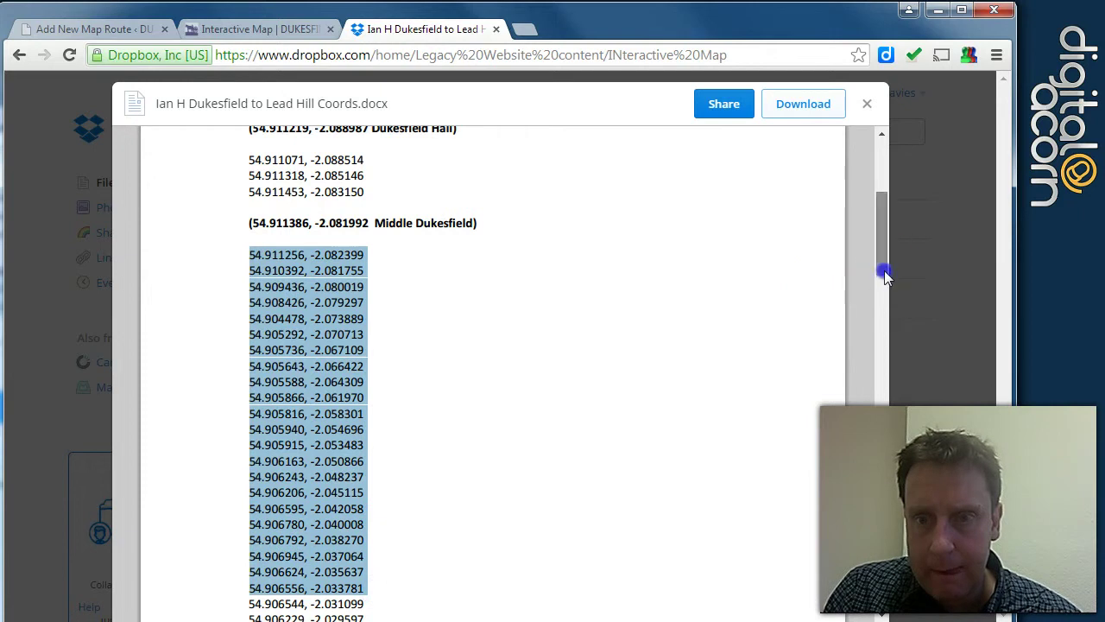
drag(885, 274, 883, 288)
click(483, 250)
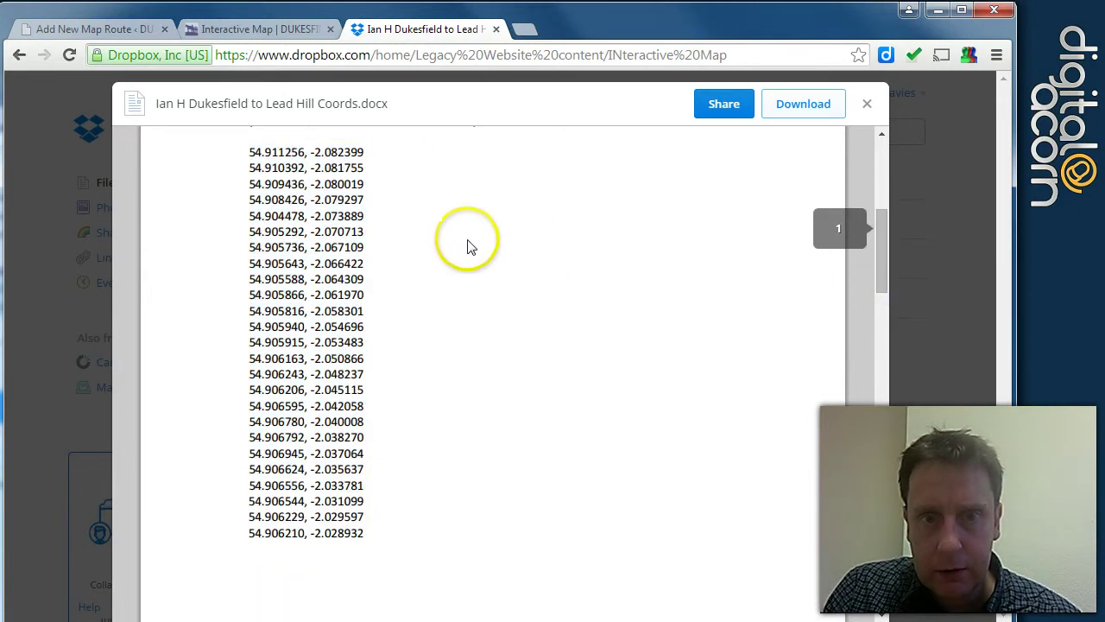
drag(250, 152, 371, 521)
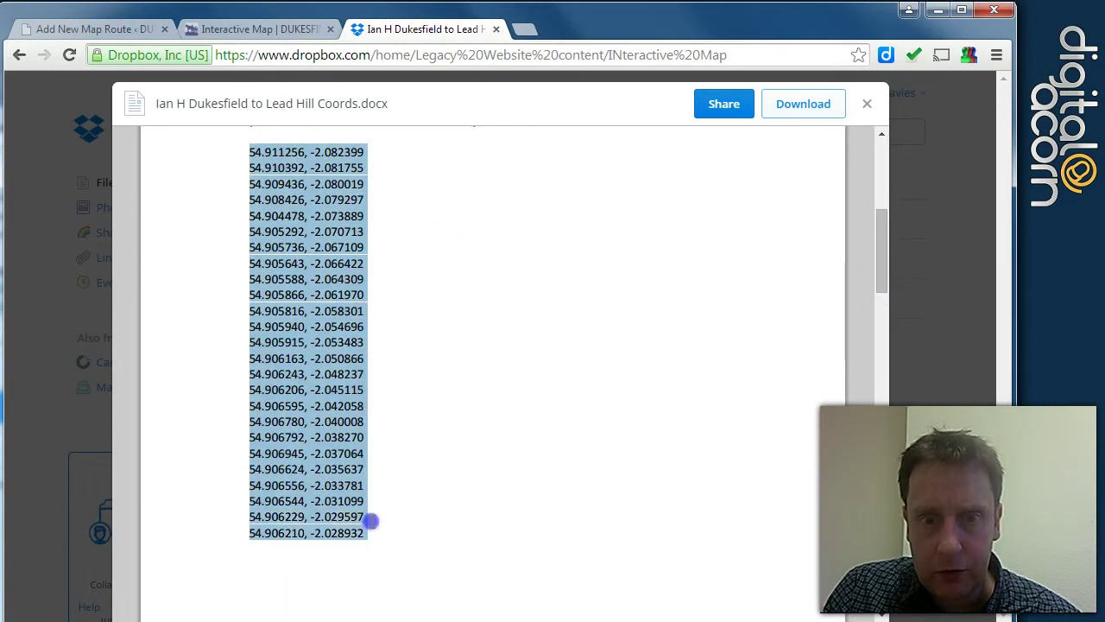
Paste the copied coordinates into the new map route's Route Data, enlarge the field and place the cursor after the last pair
click(220, 29)
click(99, 29)
click(351, 326)
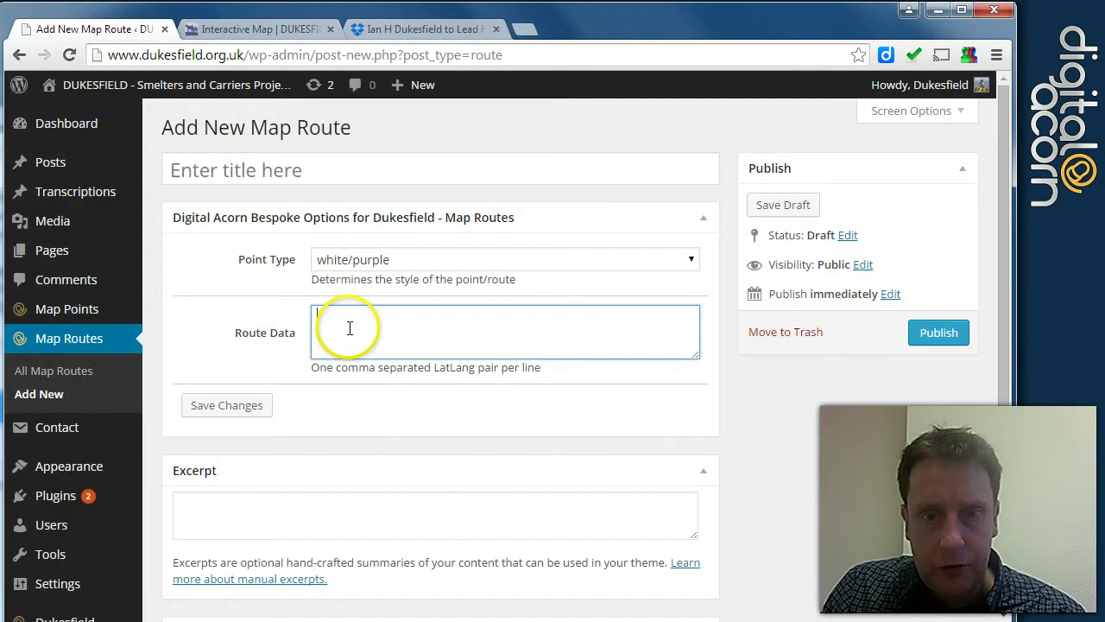
key(ctrl+v)
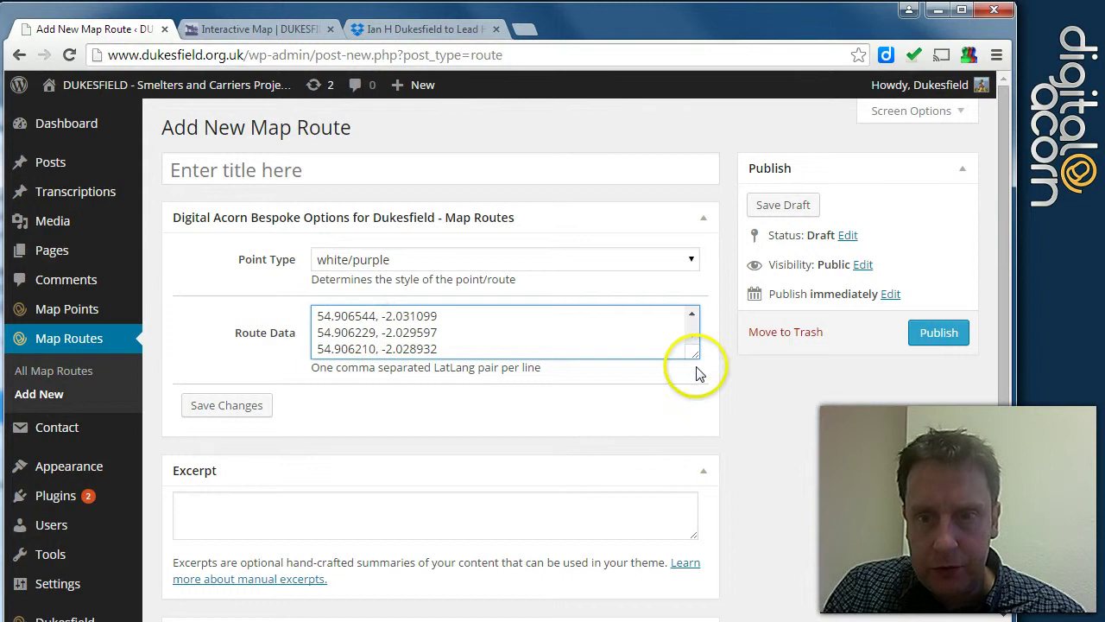
drag(696, 356, 679, 580)
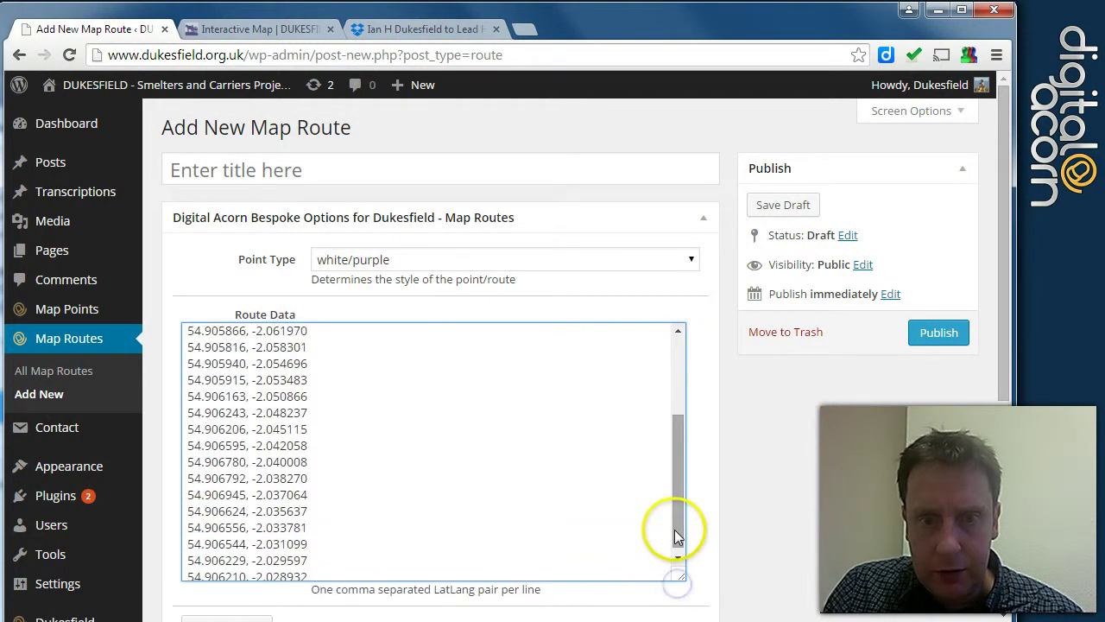
click(672, 557)
click(405, 560)
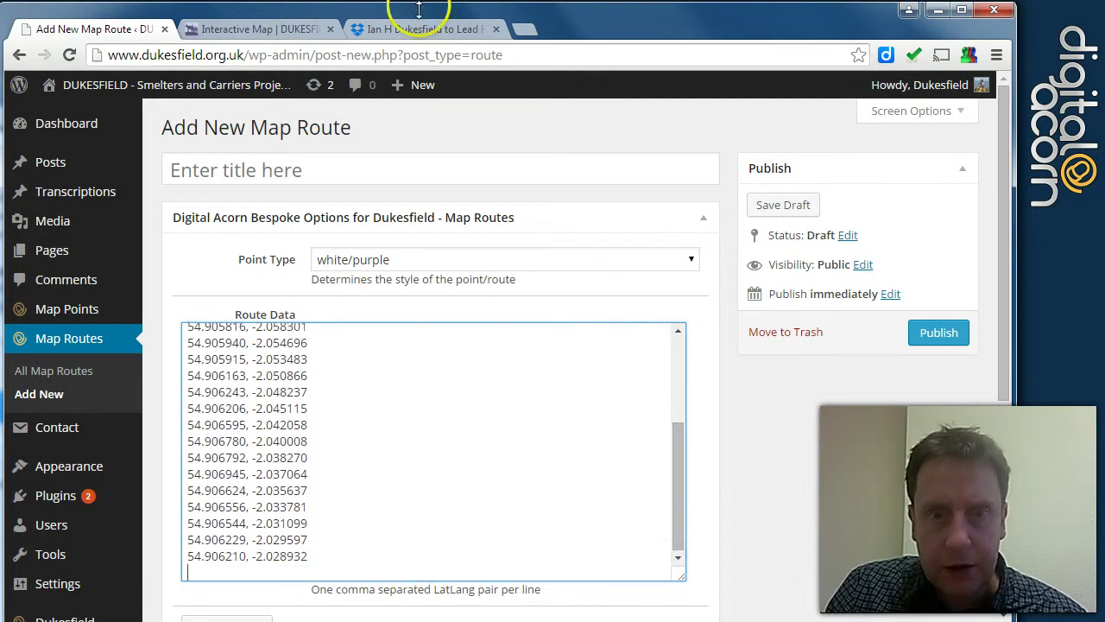
Copy the coordinate pairs from 54.907111, -2.026025 through 54.904879, -1.953616 in the Dropbox document, append them to Route Data and review the list
click(385, 39)
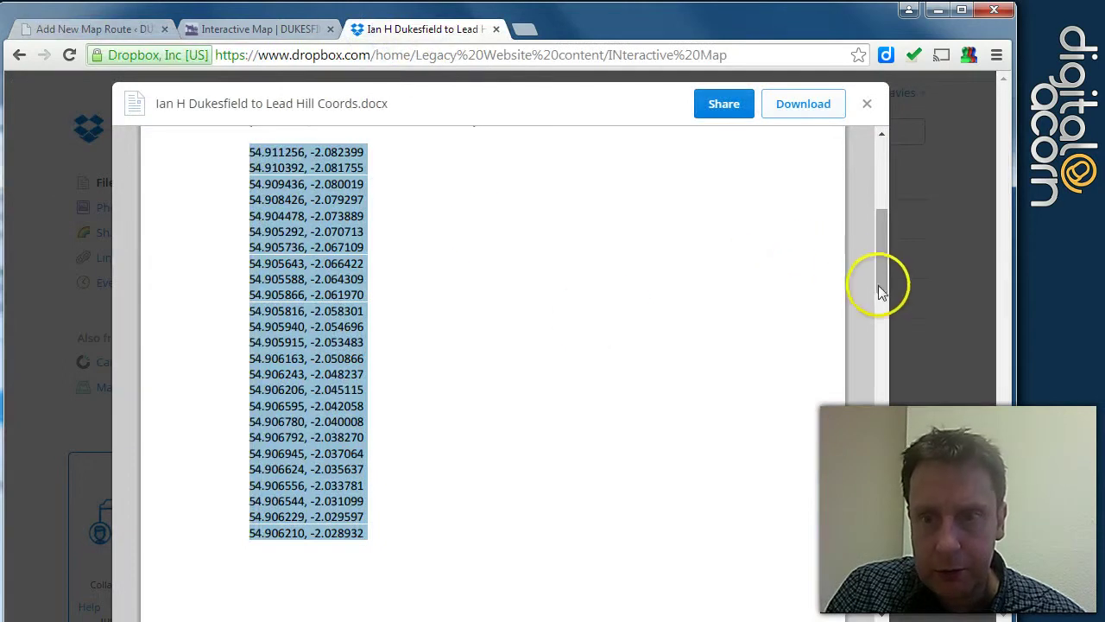
drag(880, 285, 872, 380)
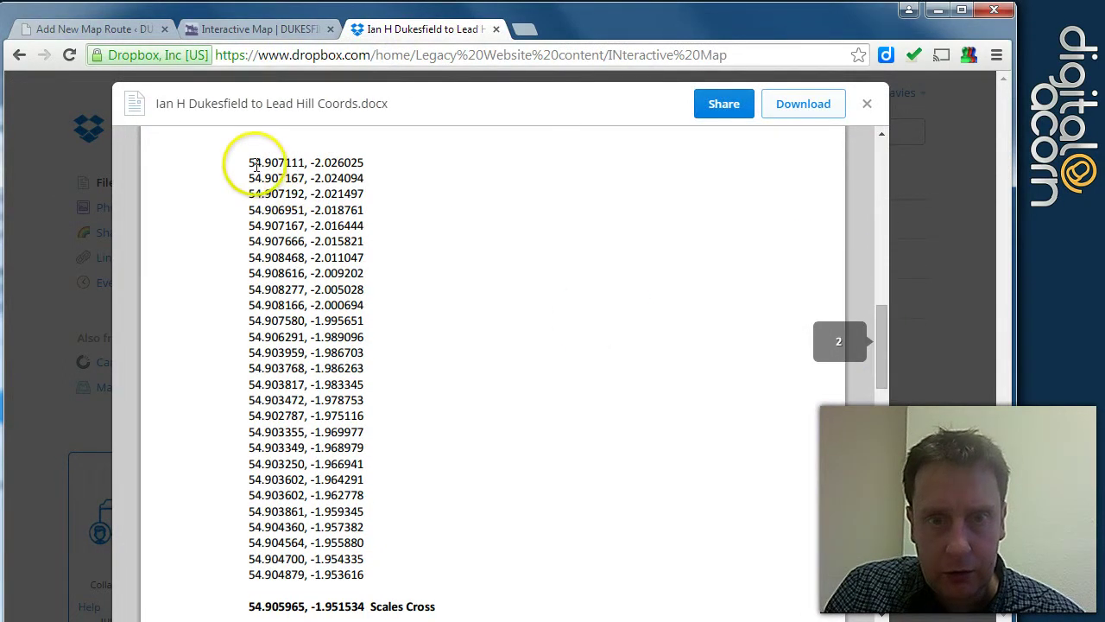
drag(250, 162, 373, 568)
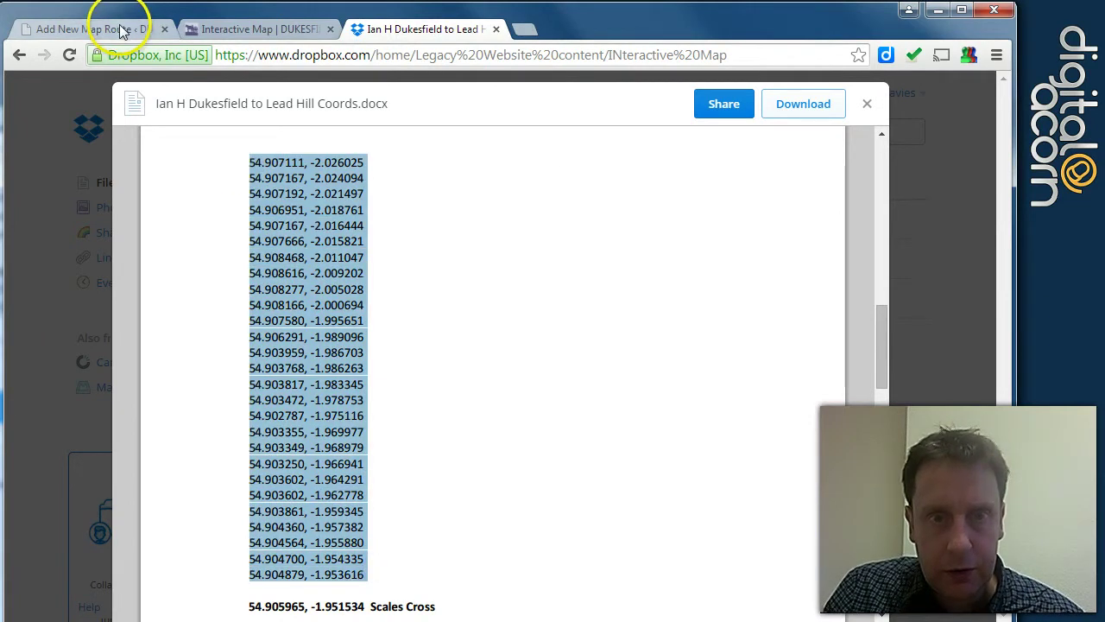
click(121, 31)
click(276, 566)
key(ctrl+v)
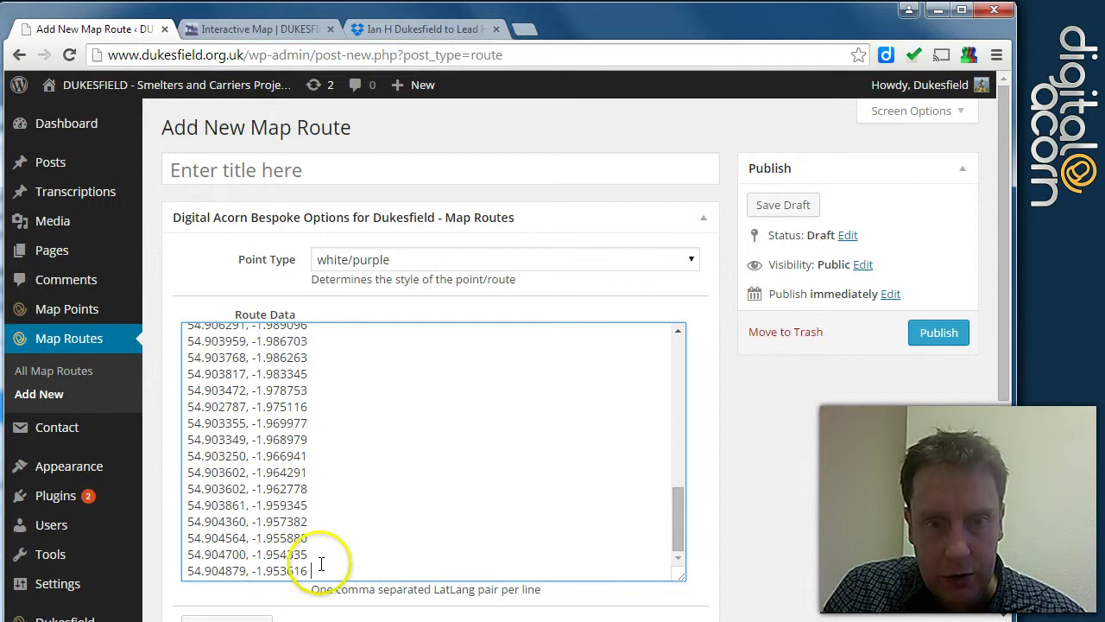
drag(678, 546, 678, 546)
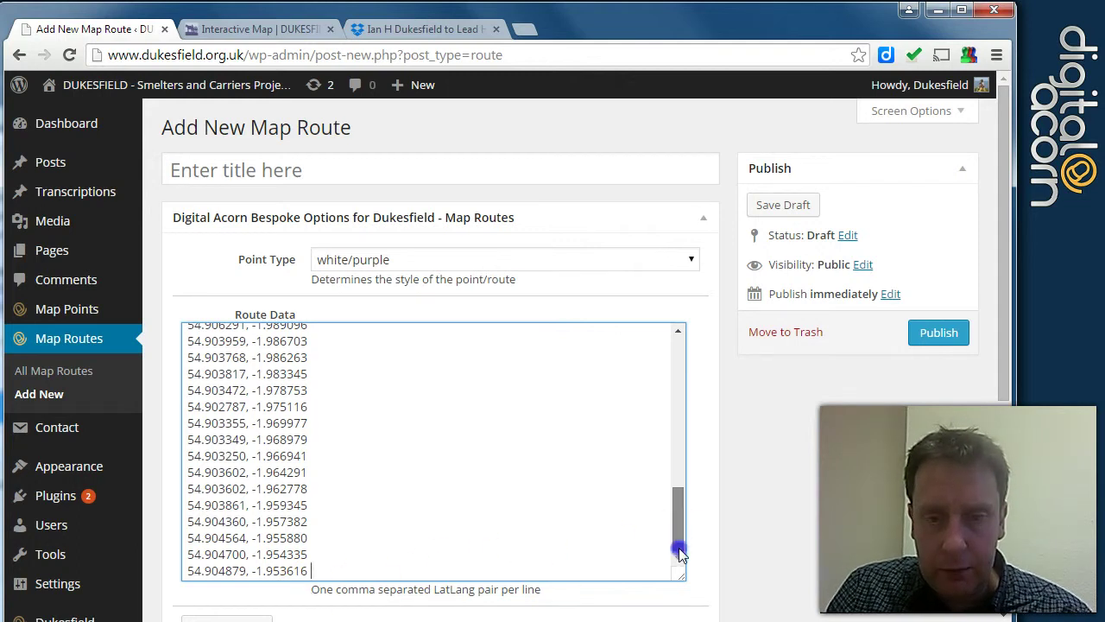
drag(679, 547, 663, 370)
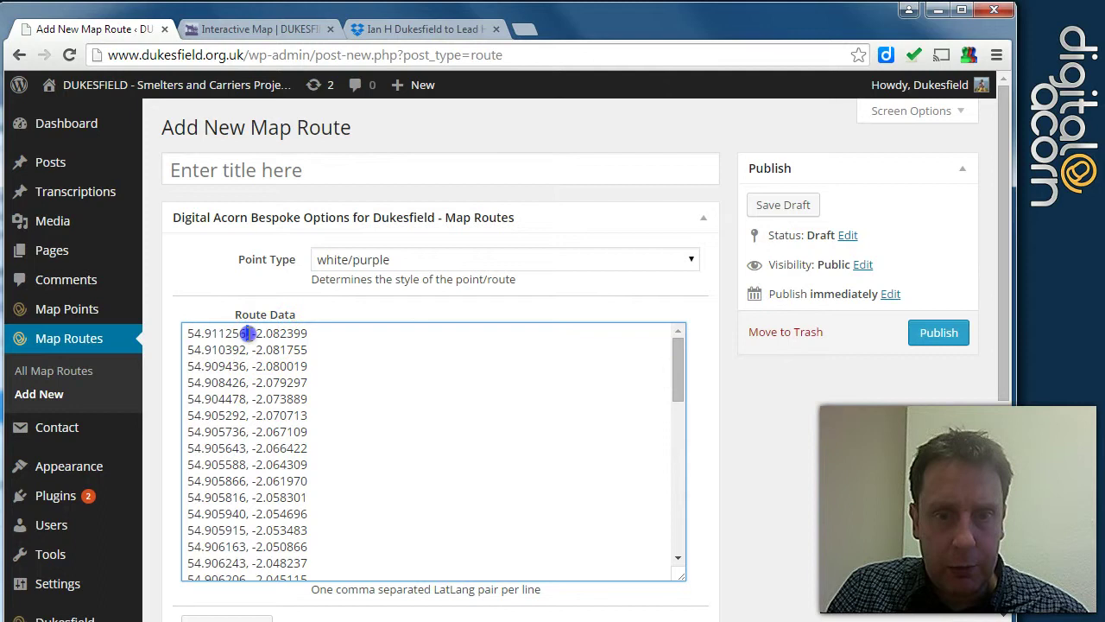
mouse_move(674, 365)
mouse_down()
mouse_move(675, 544)
mouse_move(679, 350)
mouse_up()
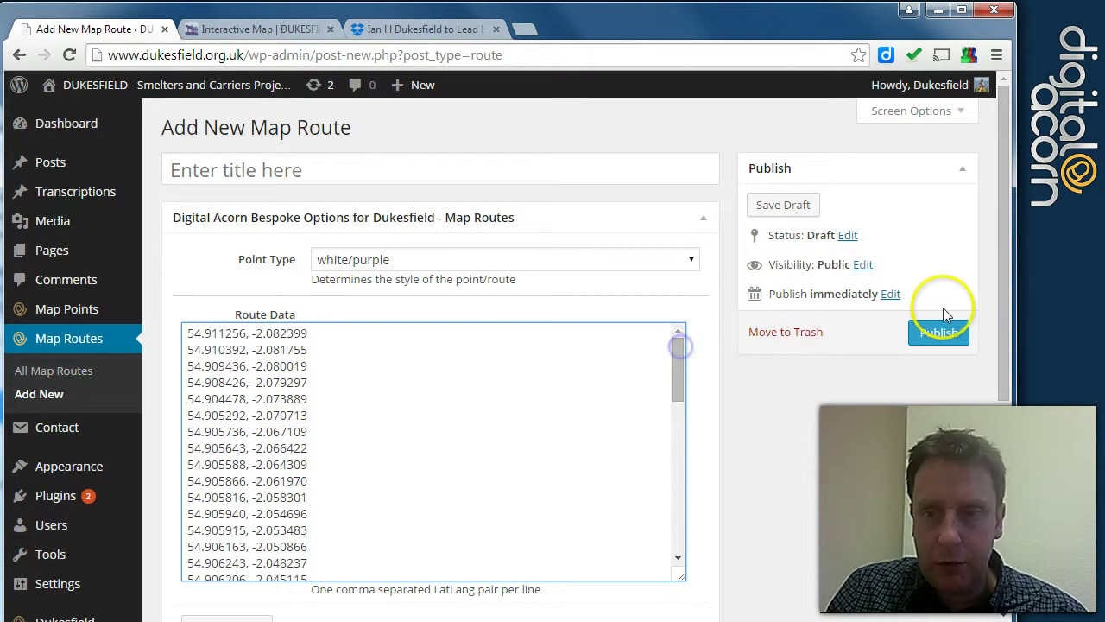
mouse_move(1004, 308)
mouse_down()
mouse_move(1008, 376)
mouse_move(1006, 308)
mouse_up()
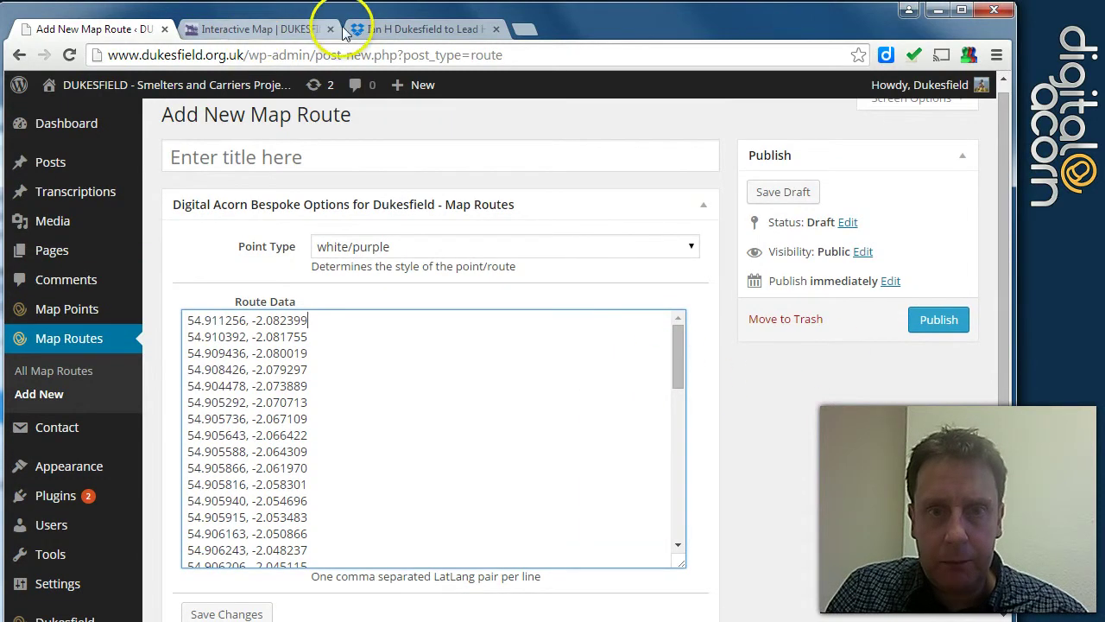
Look up the route's start and end places in the Dropbox document and title the map route Middle Dukesfield to Scales Cross
click(373, 28)
scroll(436, 277, down, 6)
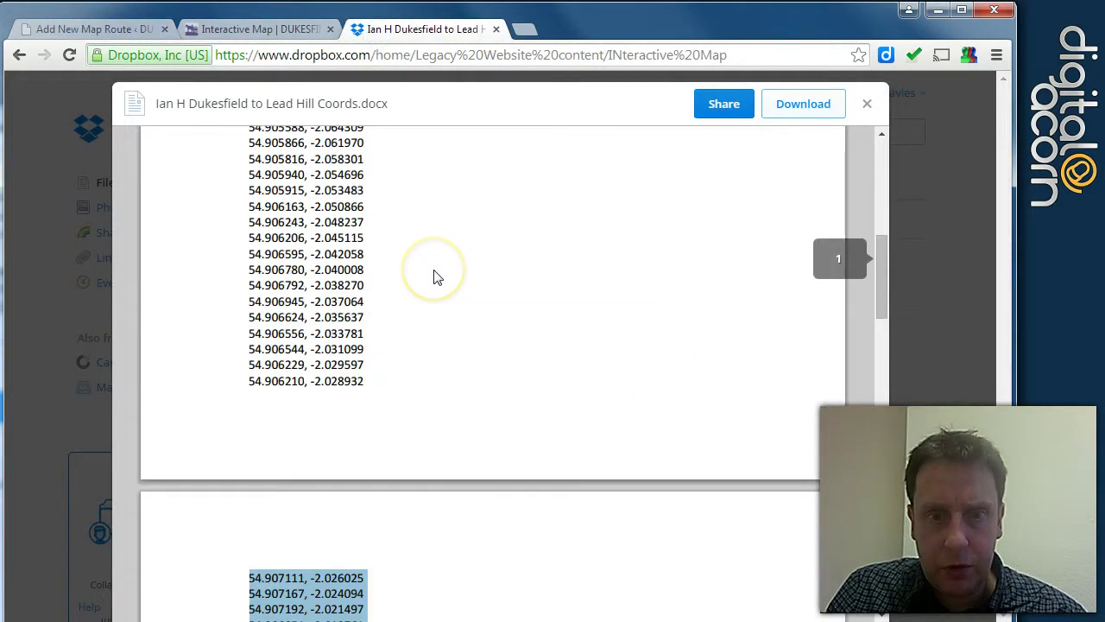
scroll(436, 276, up, 2)
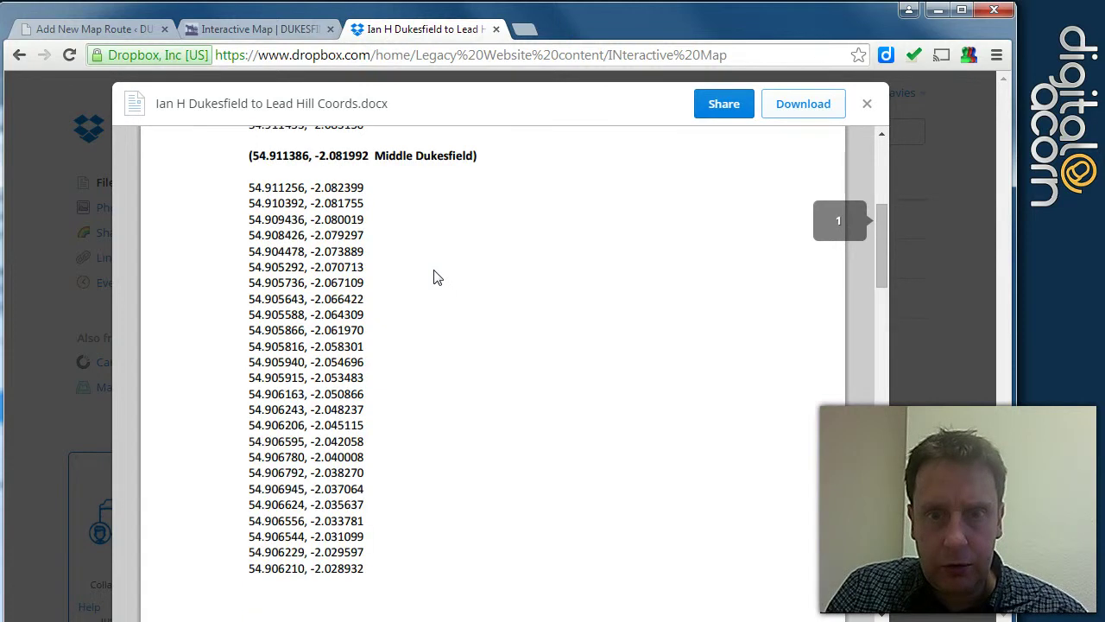
scroll(436, 277, up, 2)
scroll(436, 276, up, 2)
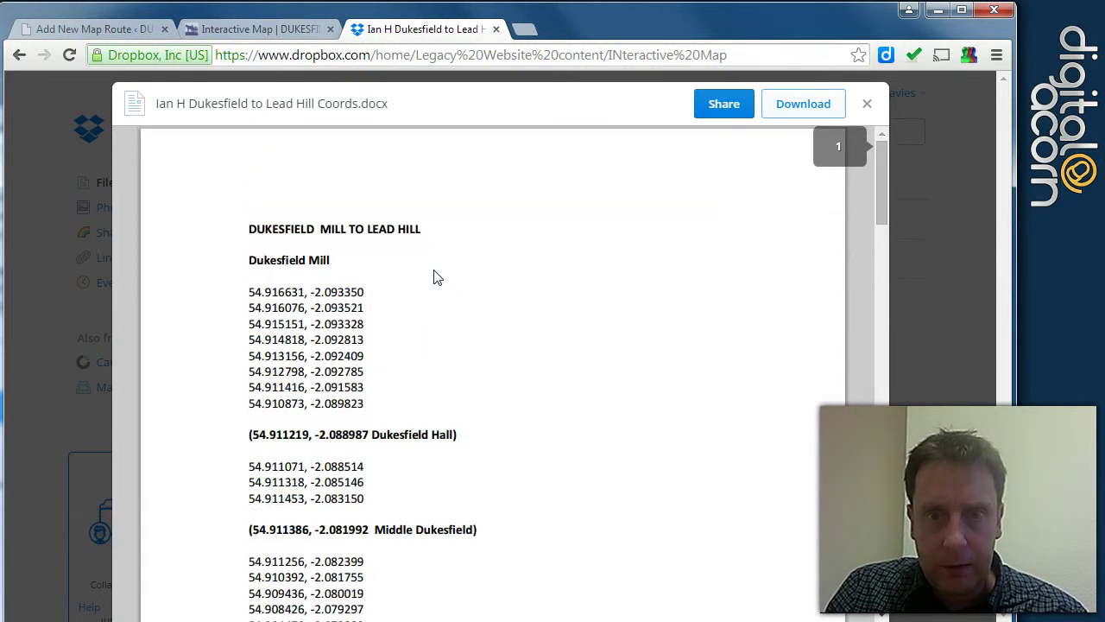
scroll(458, 351, down, 2)
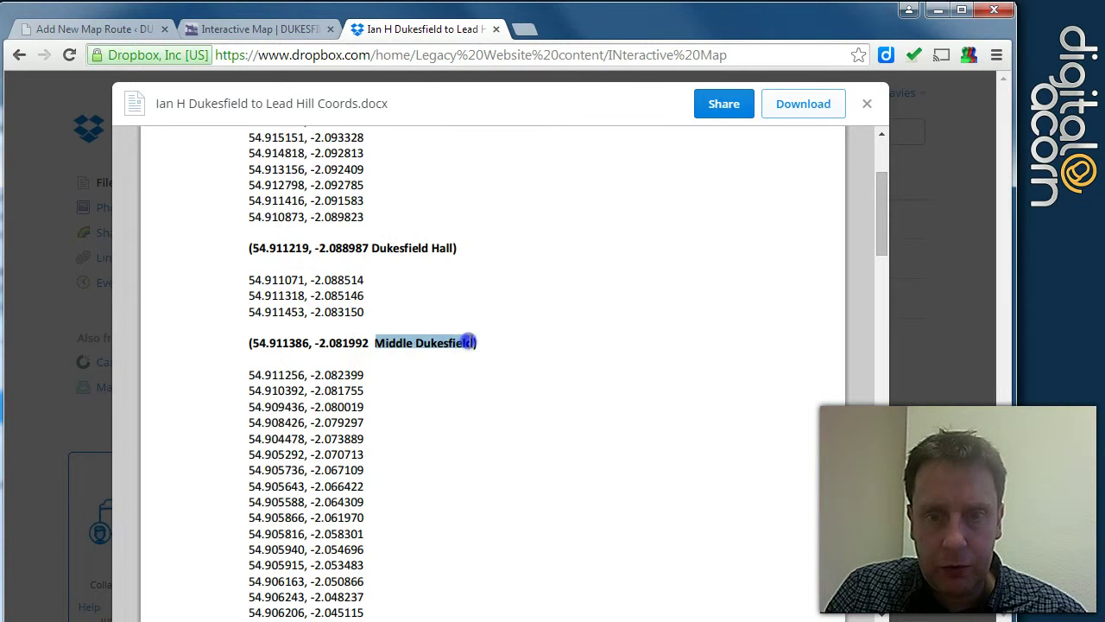
scroll(462, 416, down, 8)
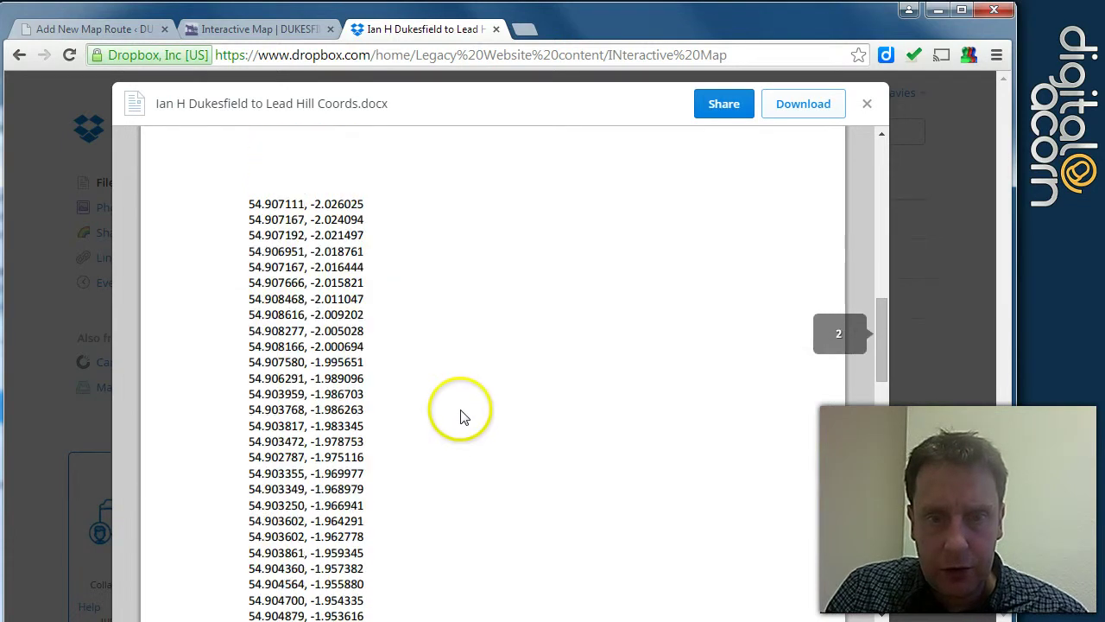
scroll(460, 417, down, 2)
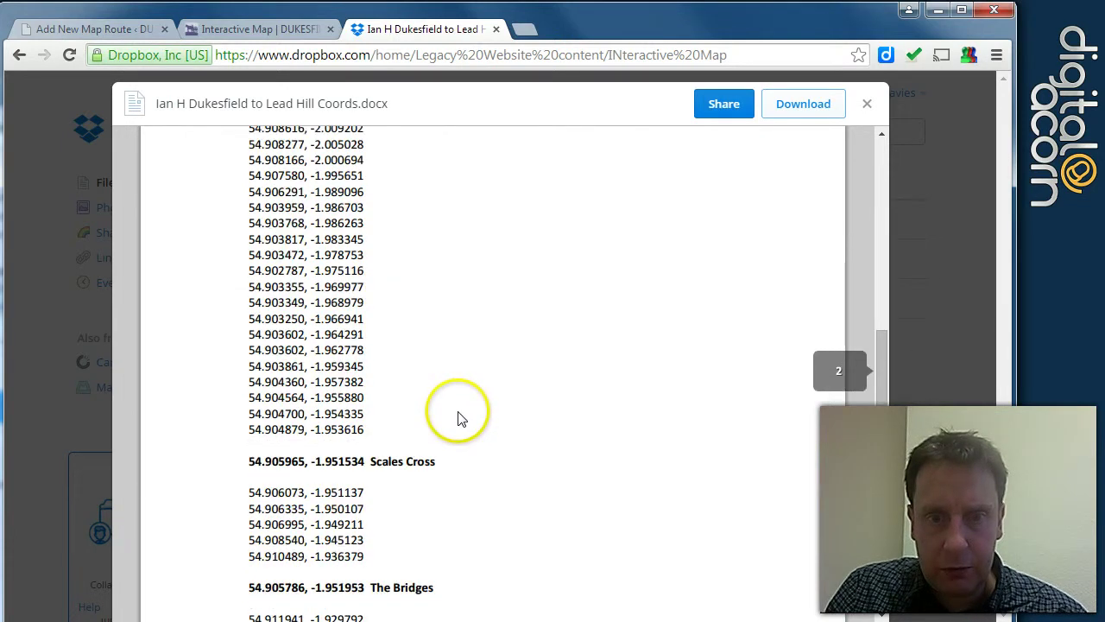
click(102, 36)
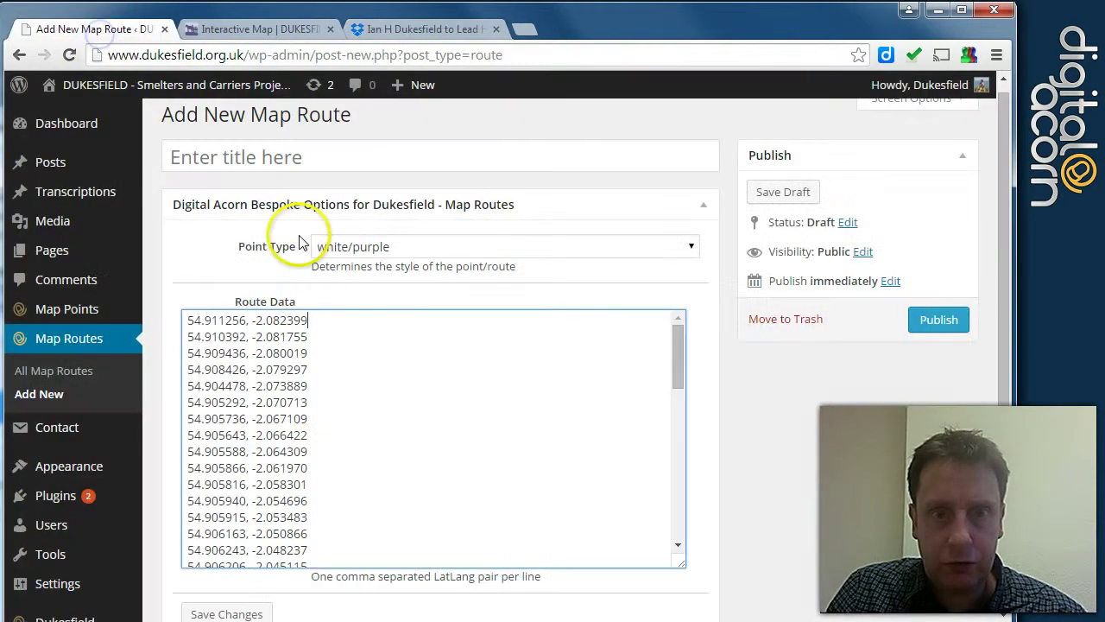
click(249, 160)
text(Middle Dukesfield)
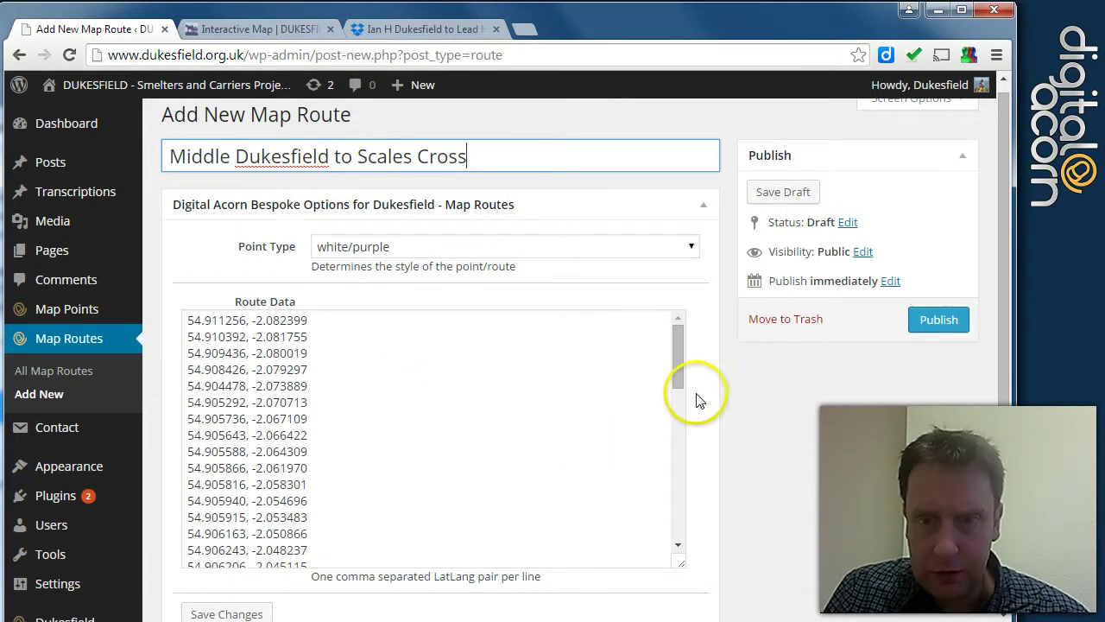
Check the end of the route data and the available point types, keeping white/purple
drag(679, 375, 682, 547)
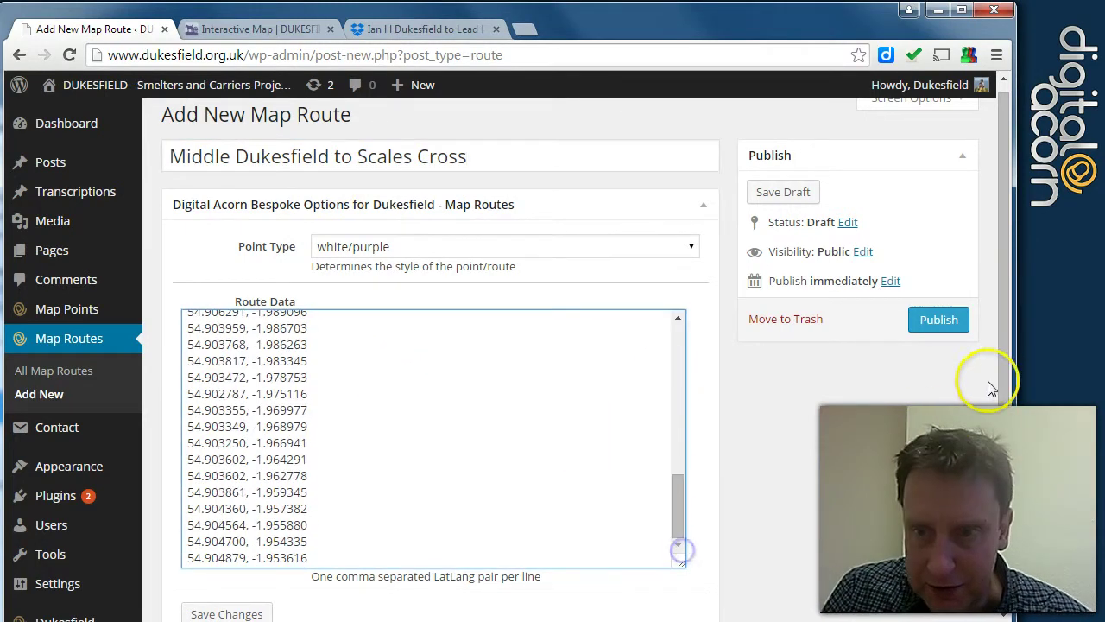
drag(1006, 375, 1009, 367)
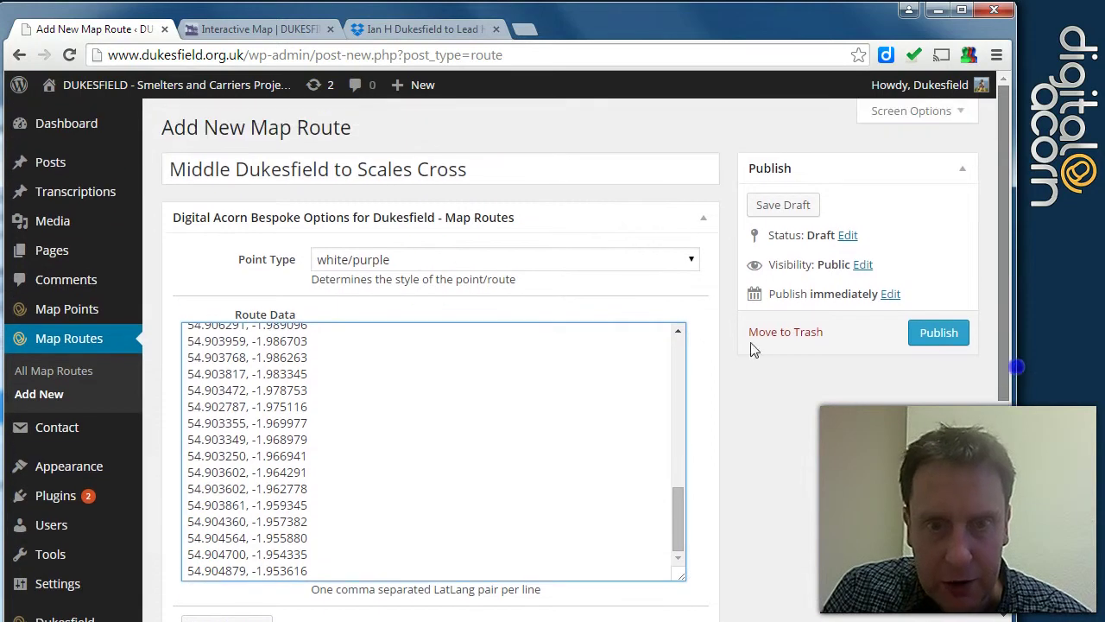
click(425, 265)
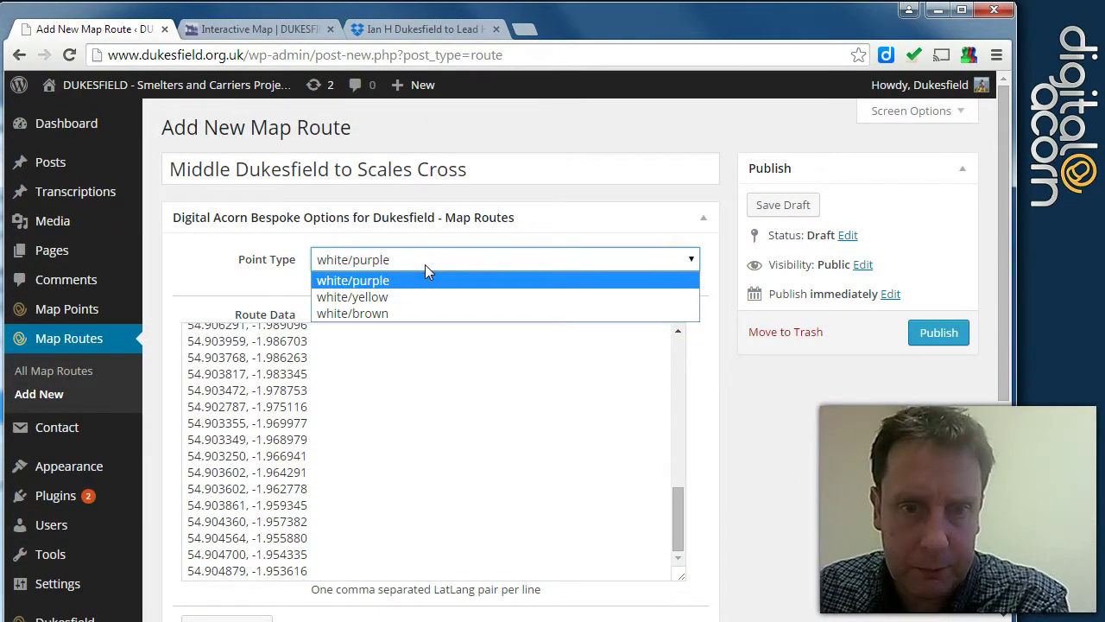
click(425, 265)
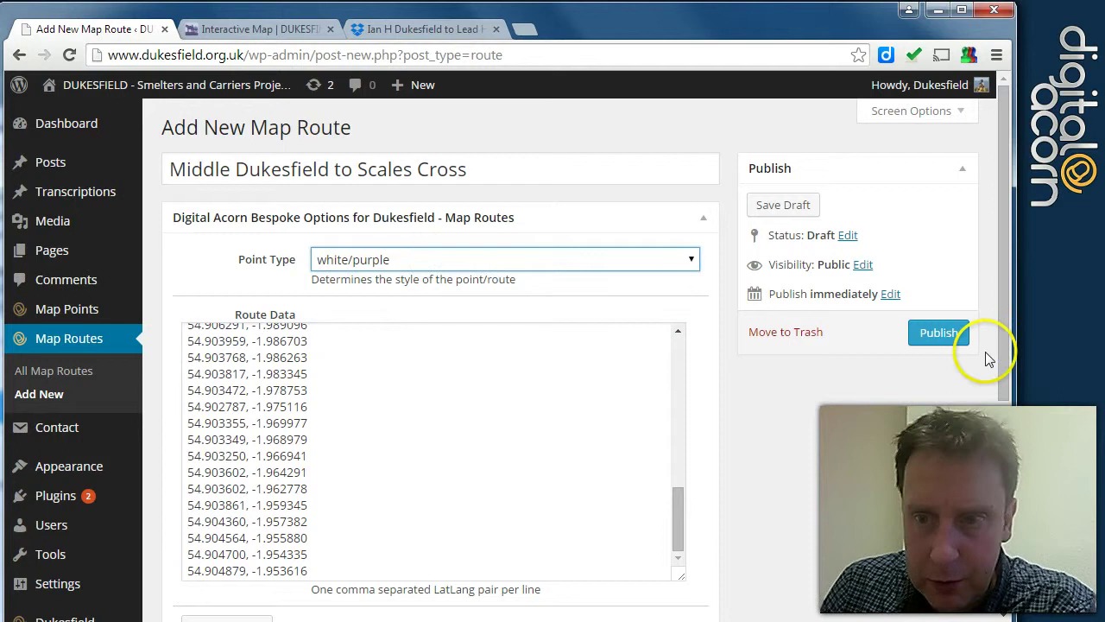
drag(1004, 354, 1010, 484)
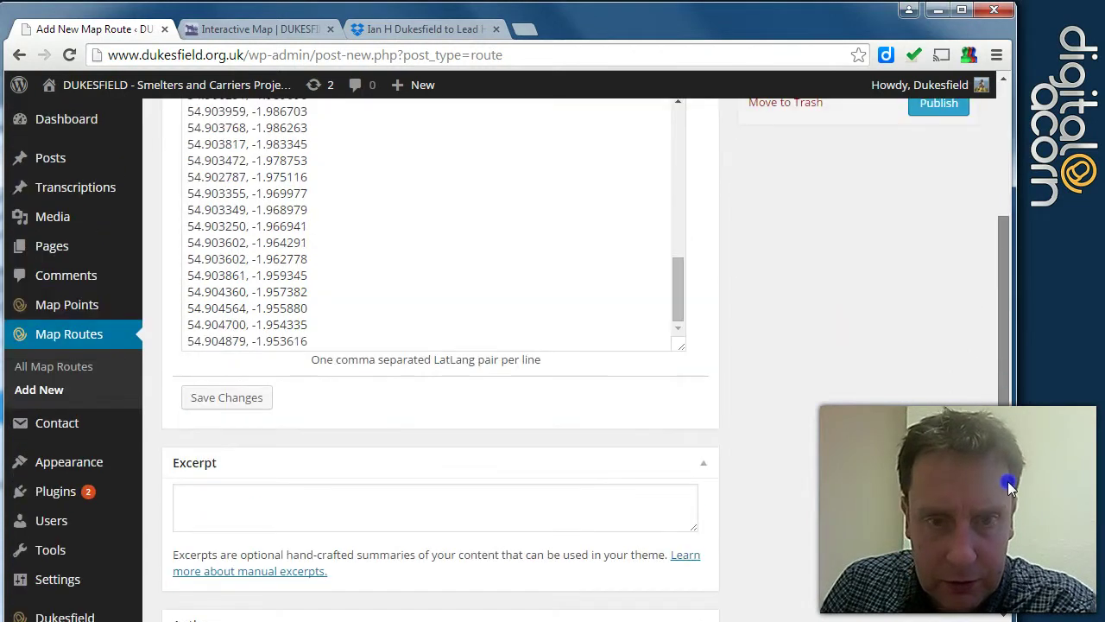
click(253, 398)
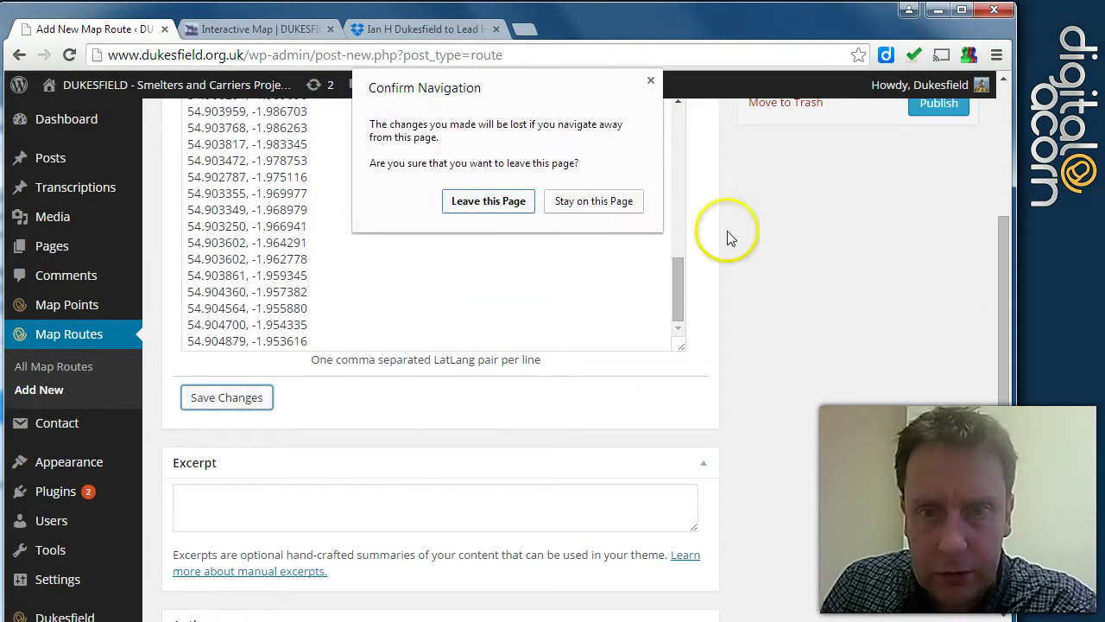
click(613, 205)
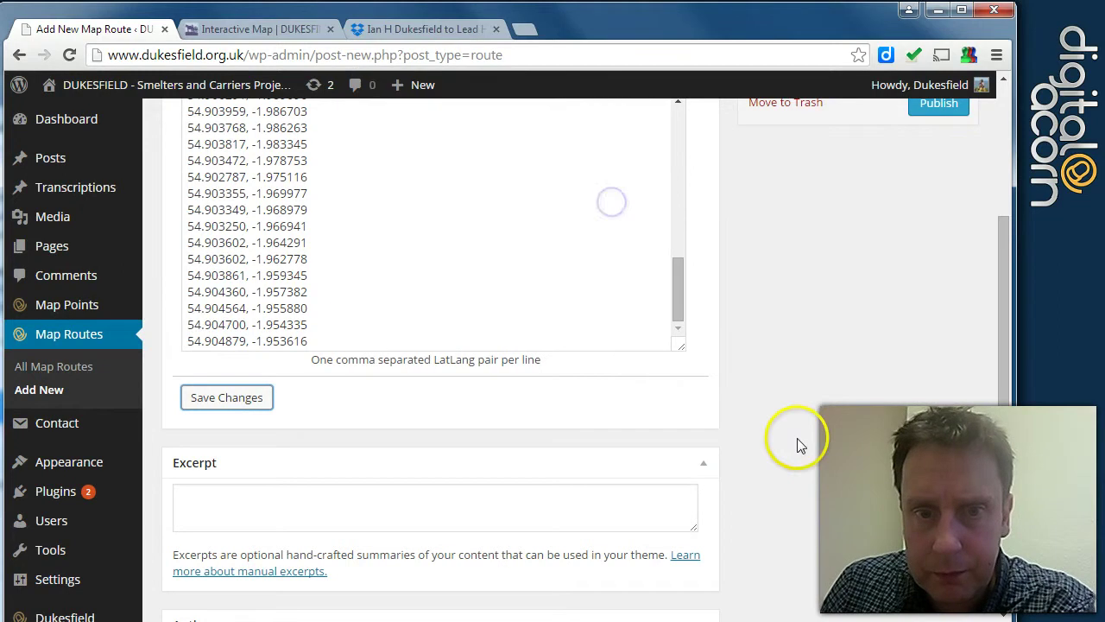
Publish the Middle Dukesfield to Scales Cross map route
scroll(804, 457, up, 3)
click(937, 333)
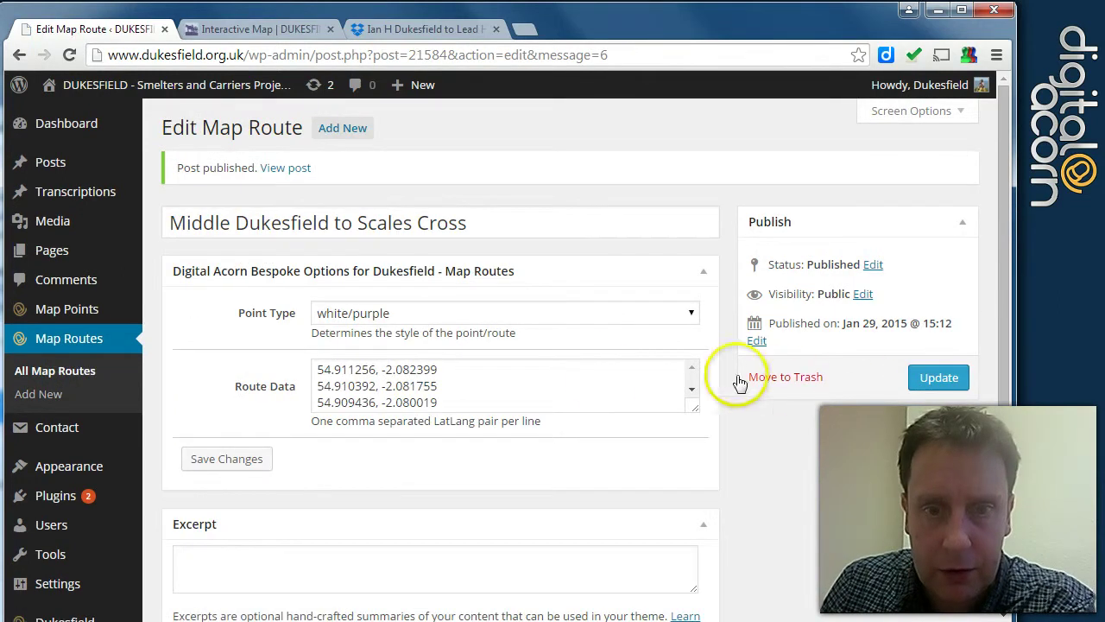
Reload the interactive map and examine the new route up close from its Middle Dukesfield end
click(267, 28)
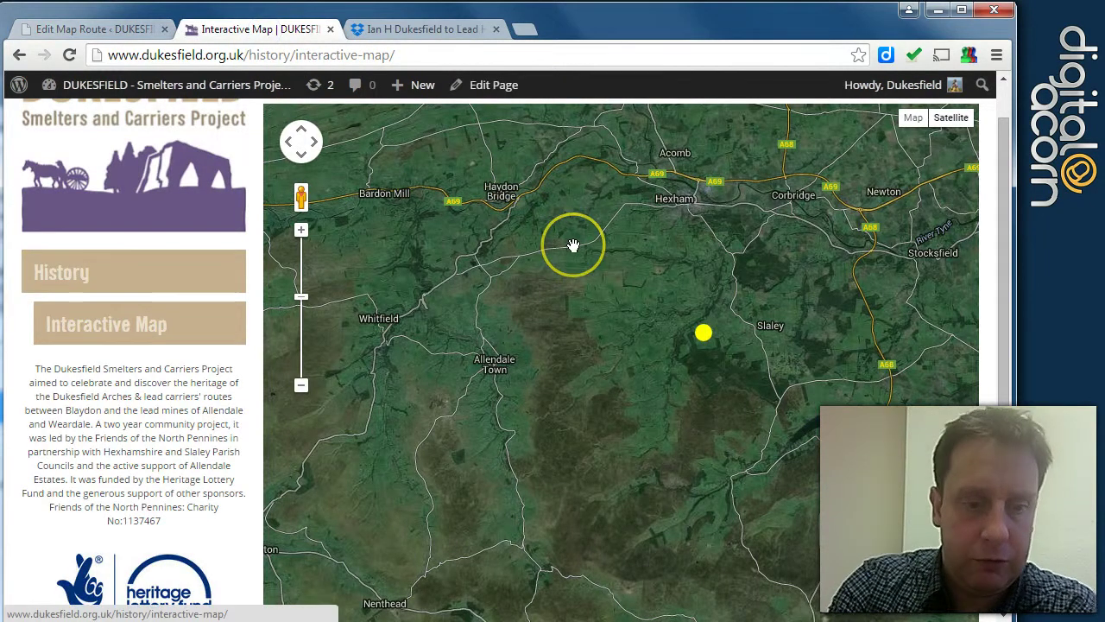
key(F5)
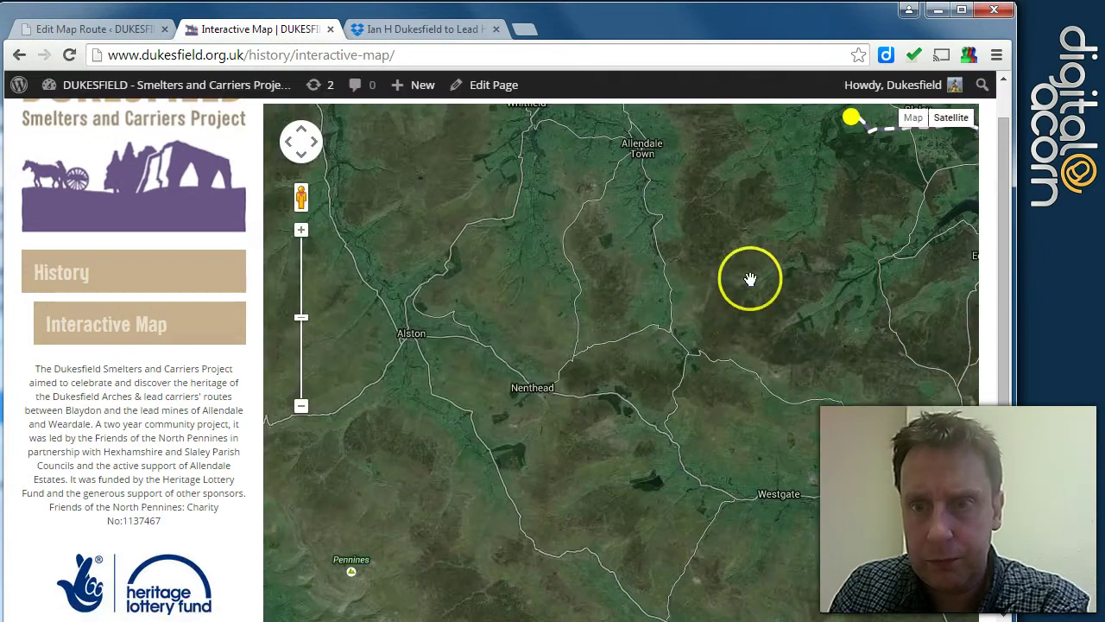
drag(743, 277, 453, 446)
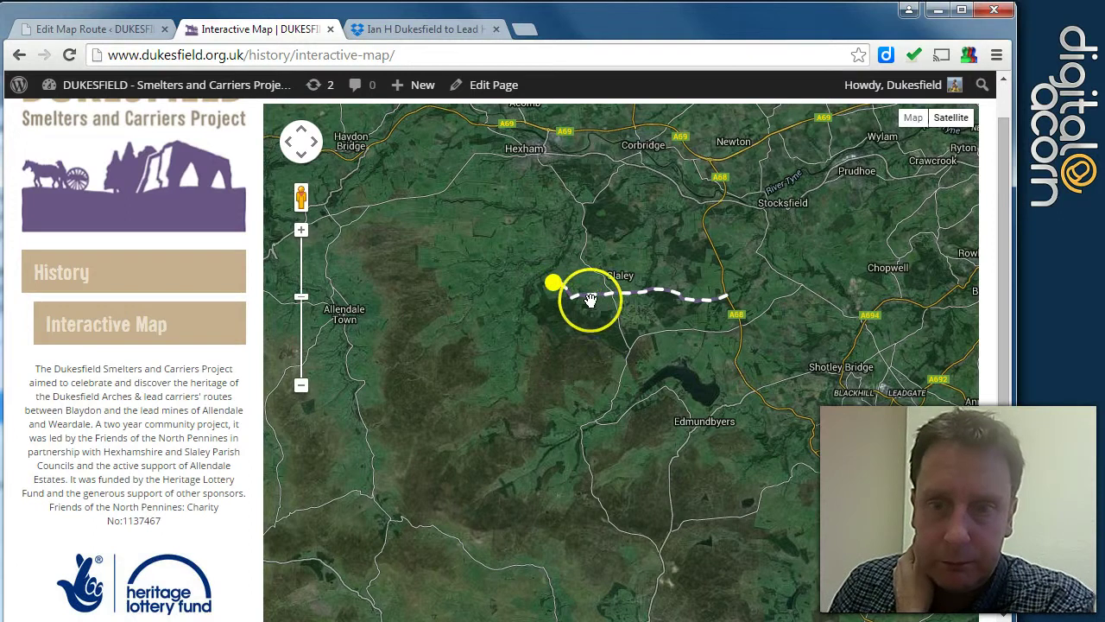
scroll(629, 324, up, 1)
drag(601, 398, 566, 476)
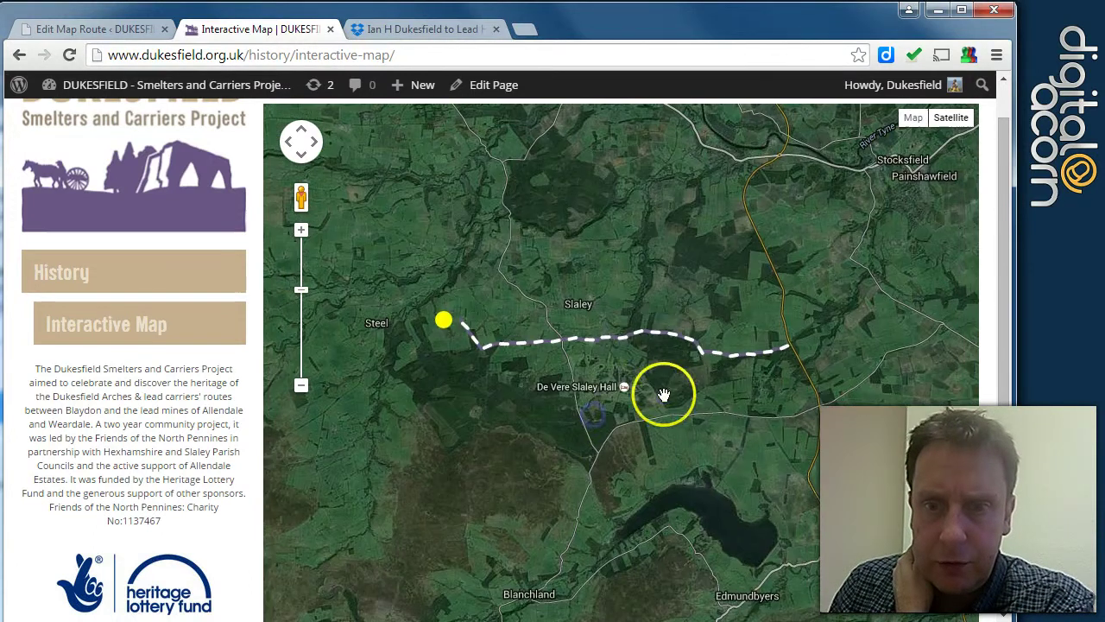
scroll(659, 395, up, 1)
drag(535, 340, 634, 382)
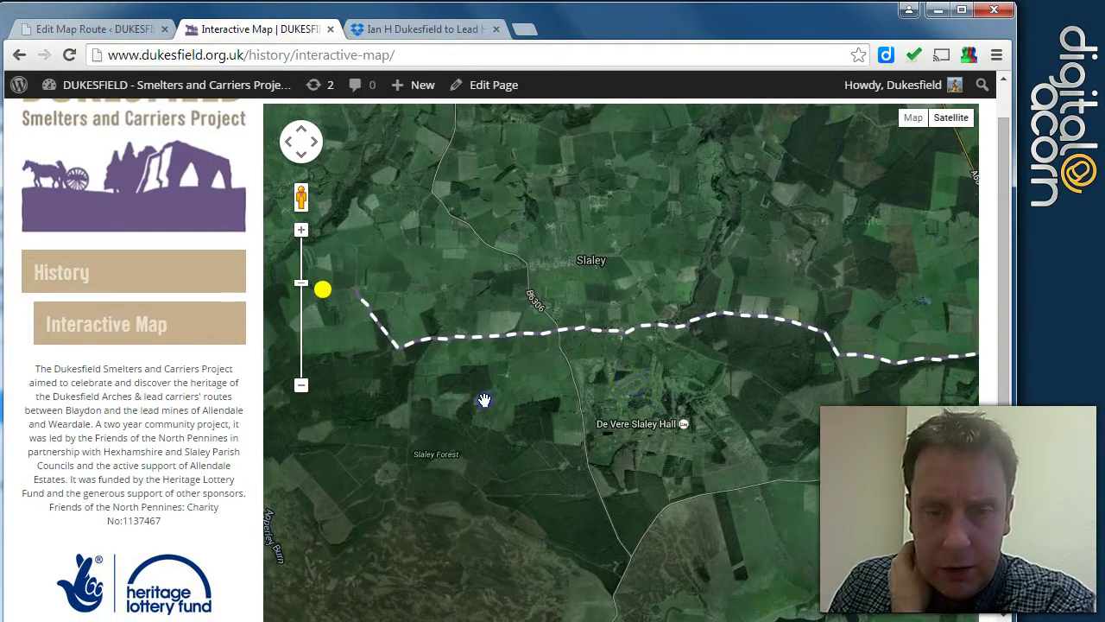
scroll(484, 396, up, 1)
drag(439, 404, 616, 490)
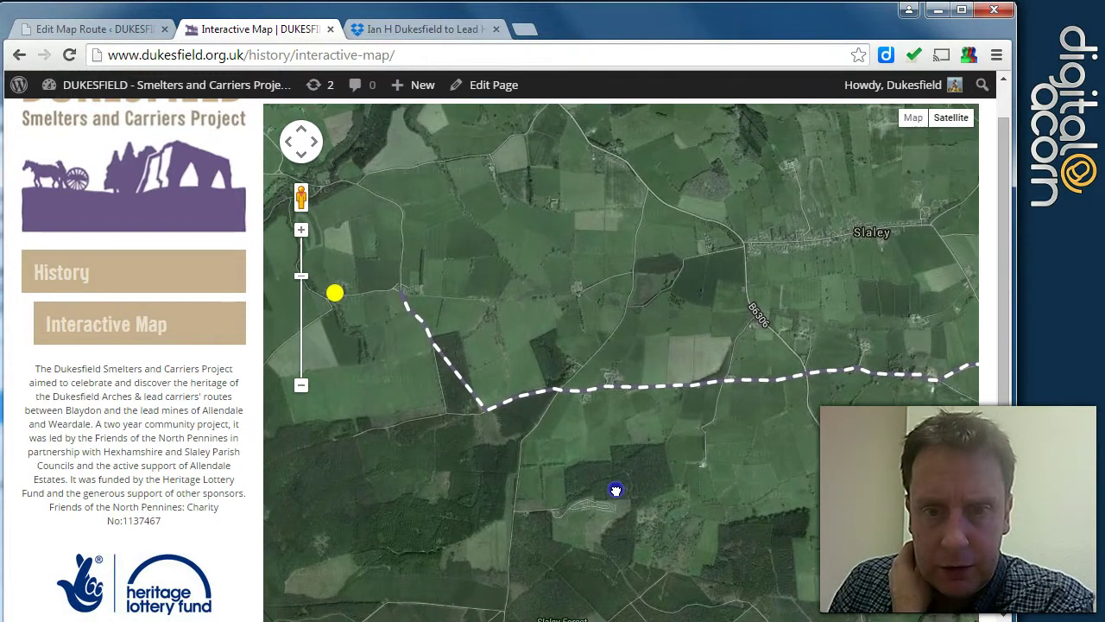
double_click(598, 437)
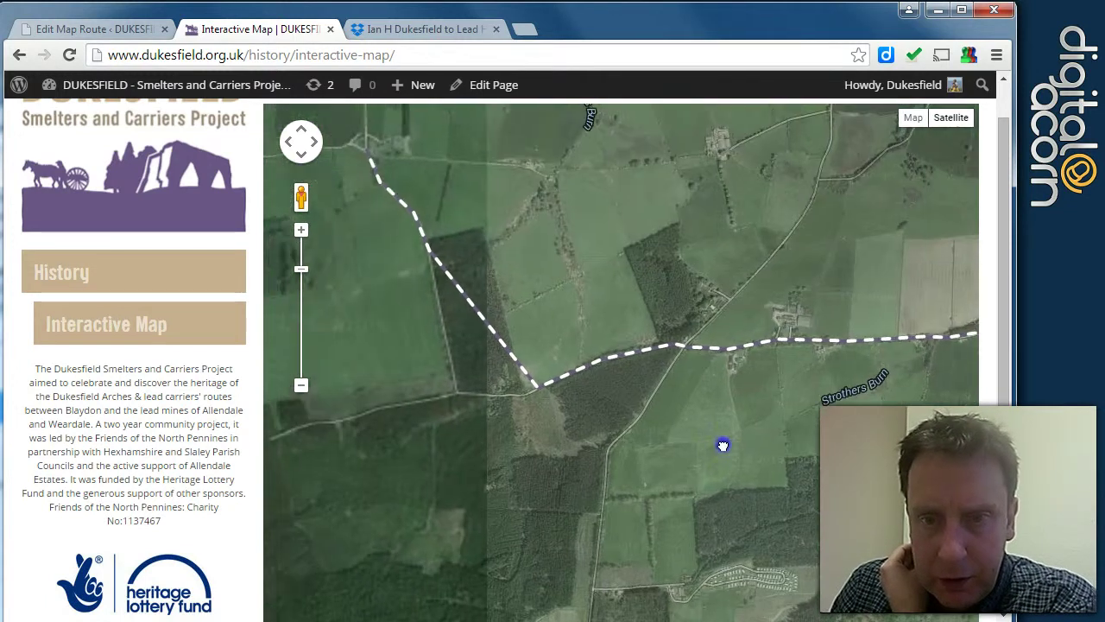
Follow the dashed route east from Middle Dukesfield to its Scales Cross end, then view the whole route on the map
click(574, 447)
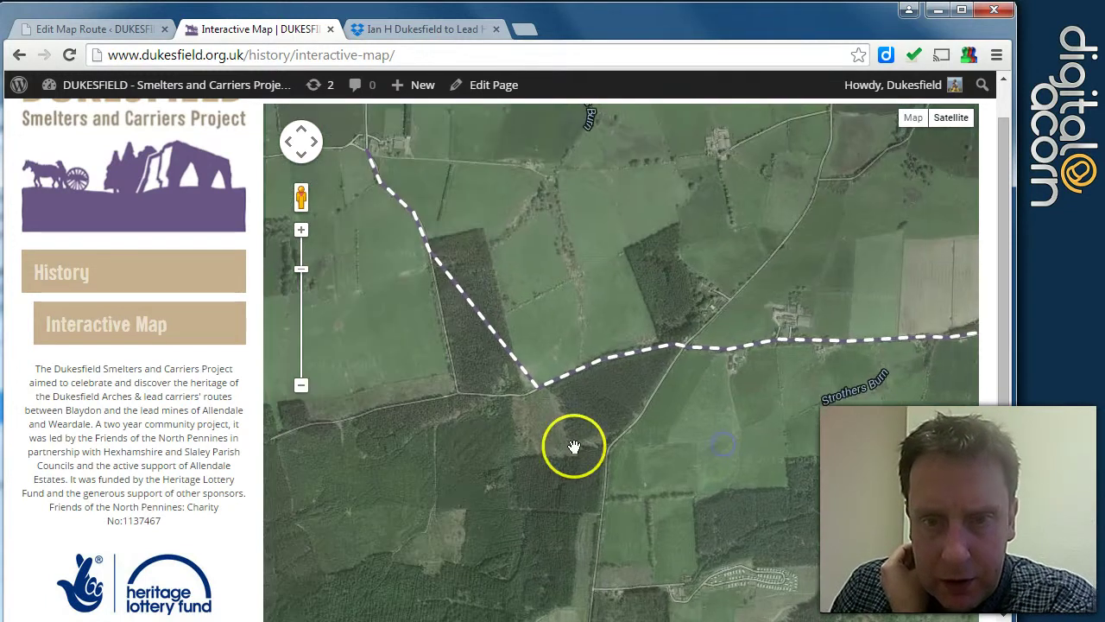
drag(574, 446, 576, 489)
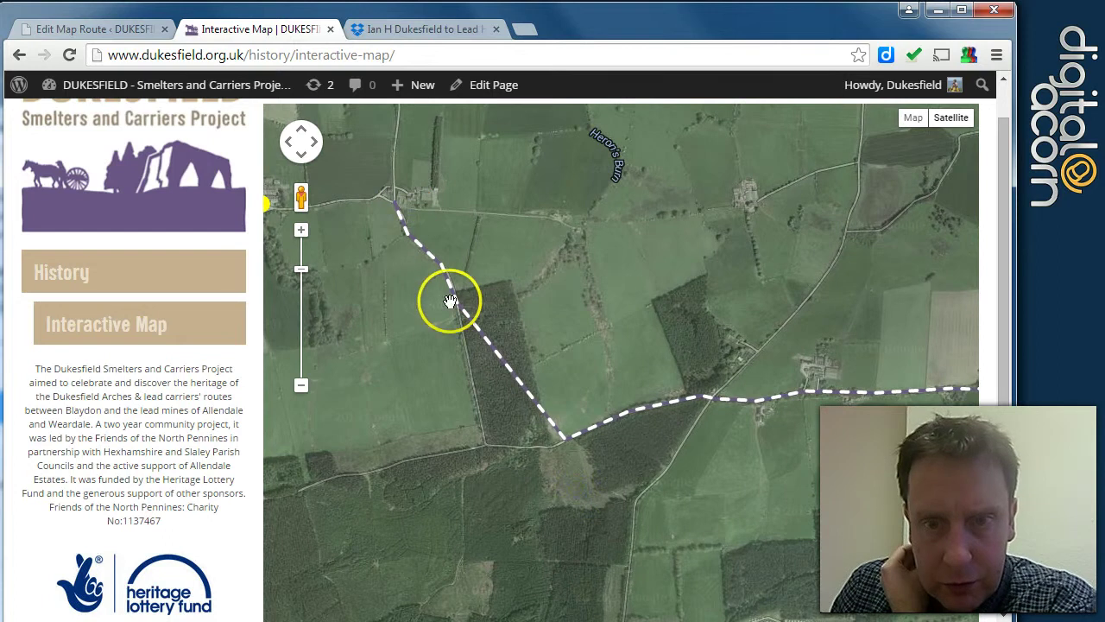
drag(669, 454, 562, 498)
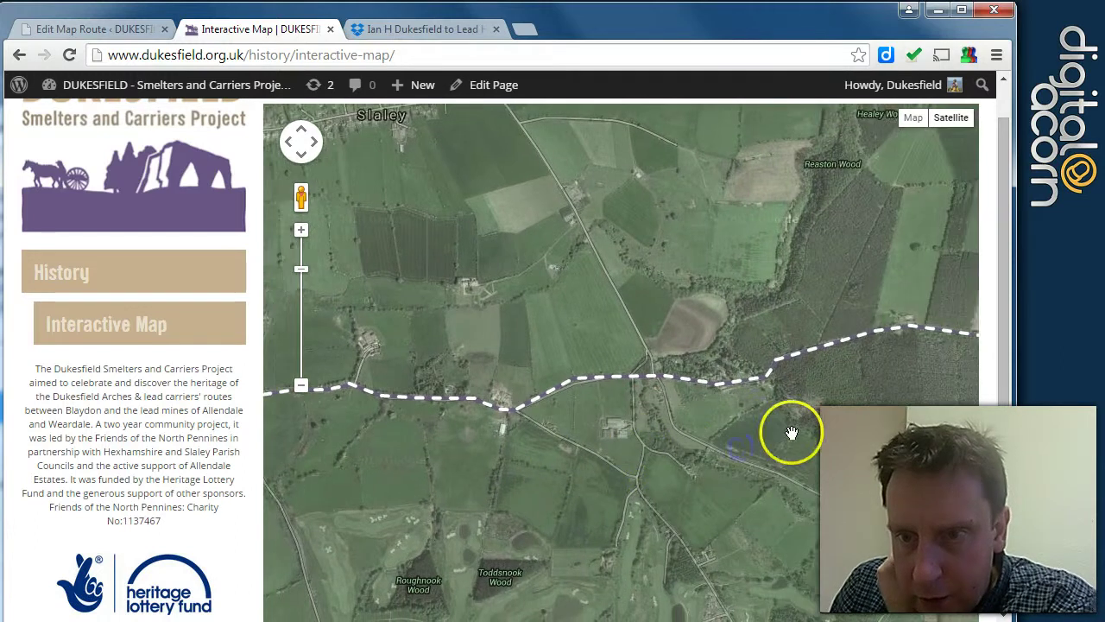
scroll(757, 484, down, 2)
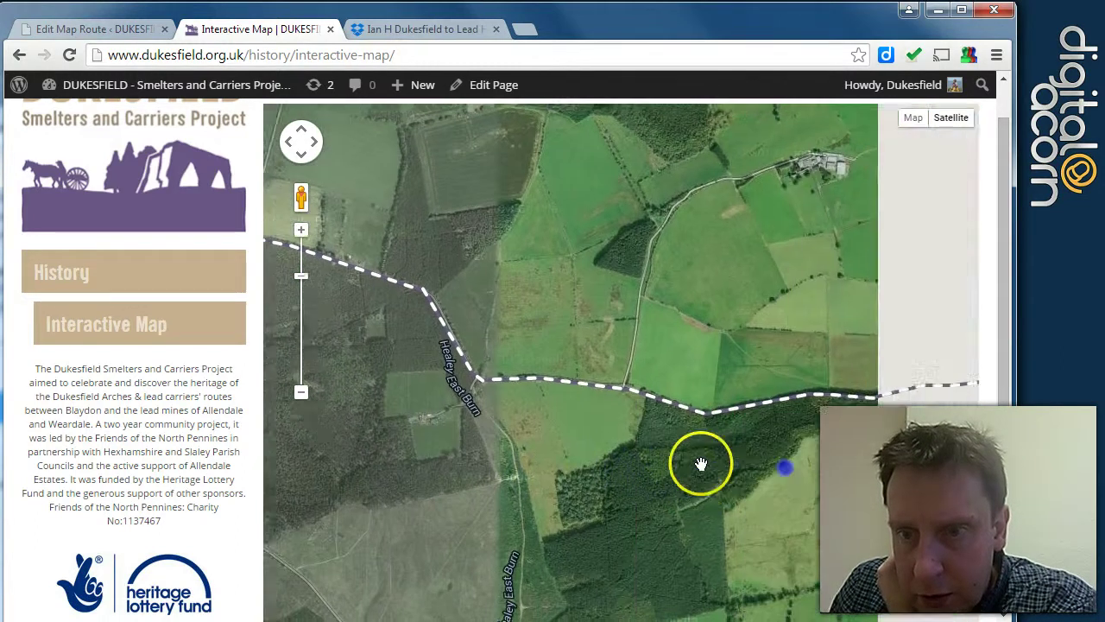
drag(700, 463, 609, 458)
scroll(673, 456, down, 1)
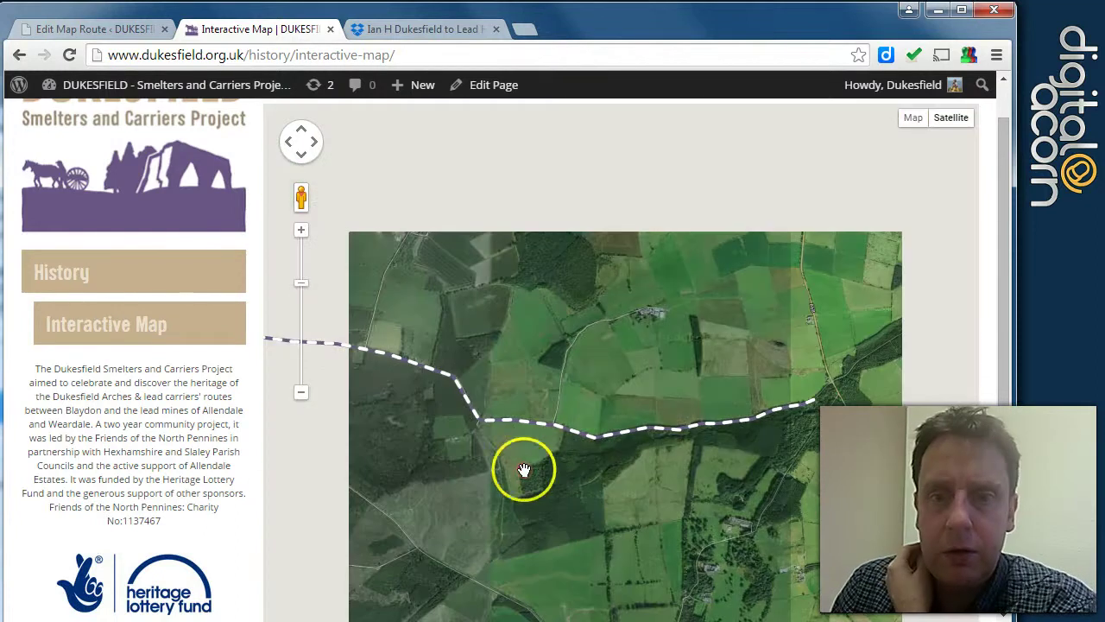
scroll(519, 467, down, 1)
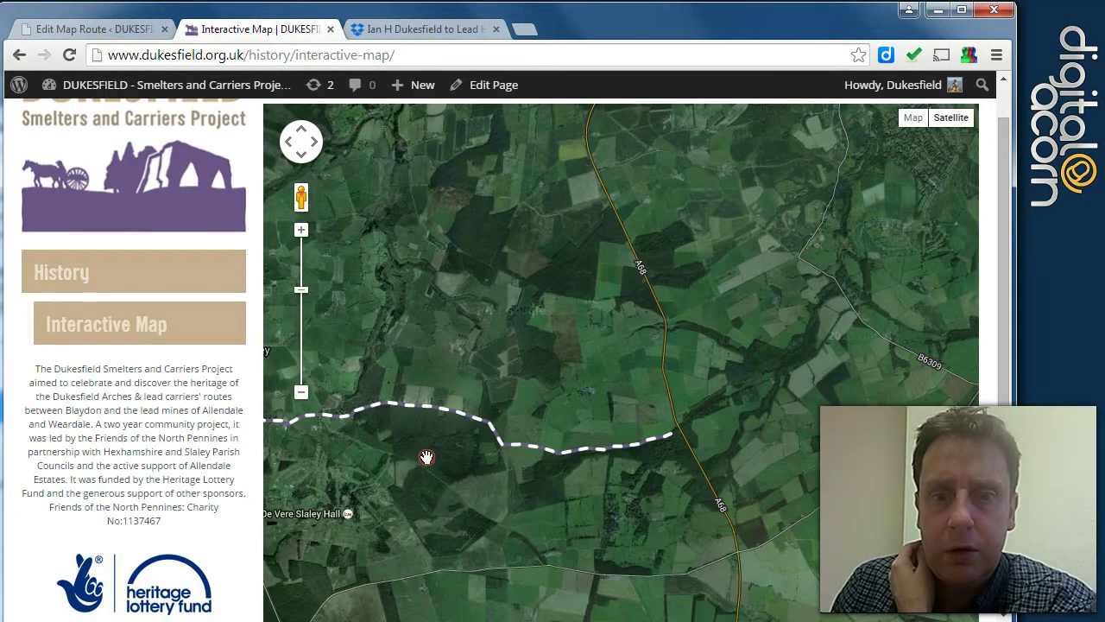
scroll(427, 457, down, 2)
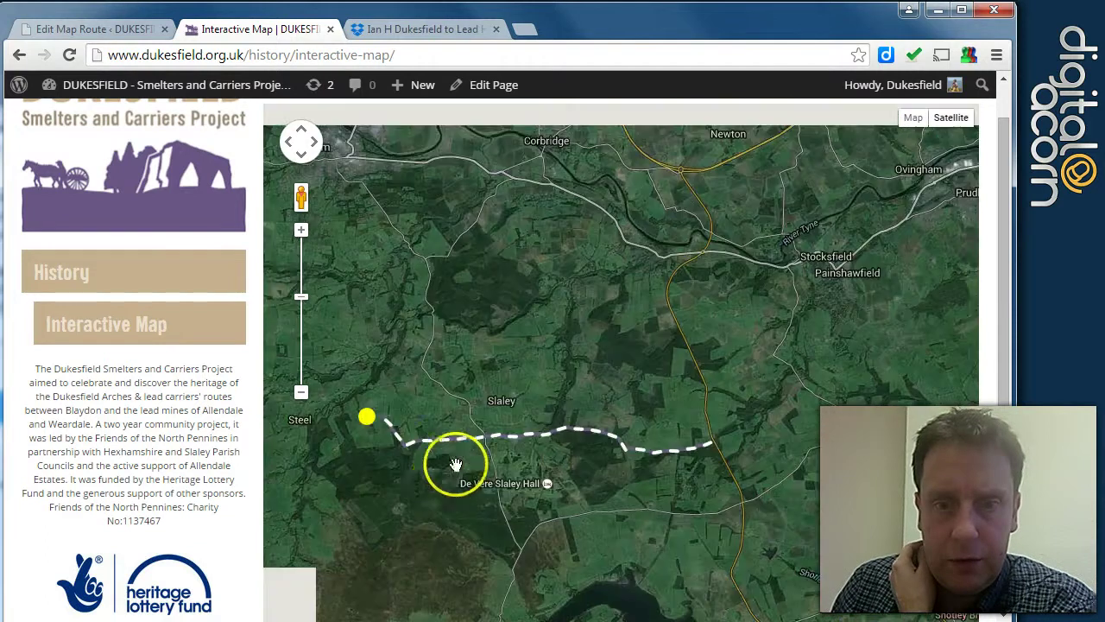
Open the Dukesfield Hall point's information on the map and view it together with the route
drag(470, 431, 471, 366)
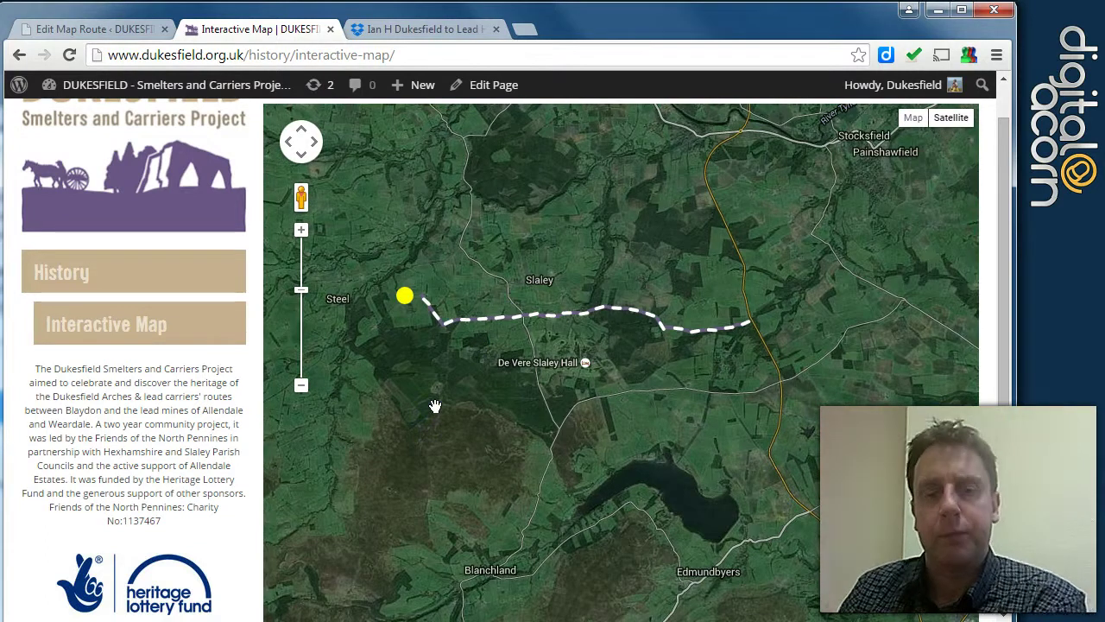
click(403, 297)
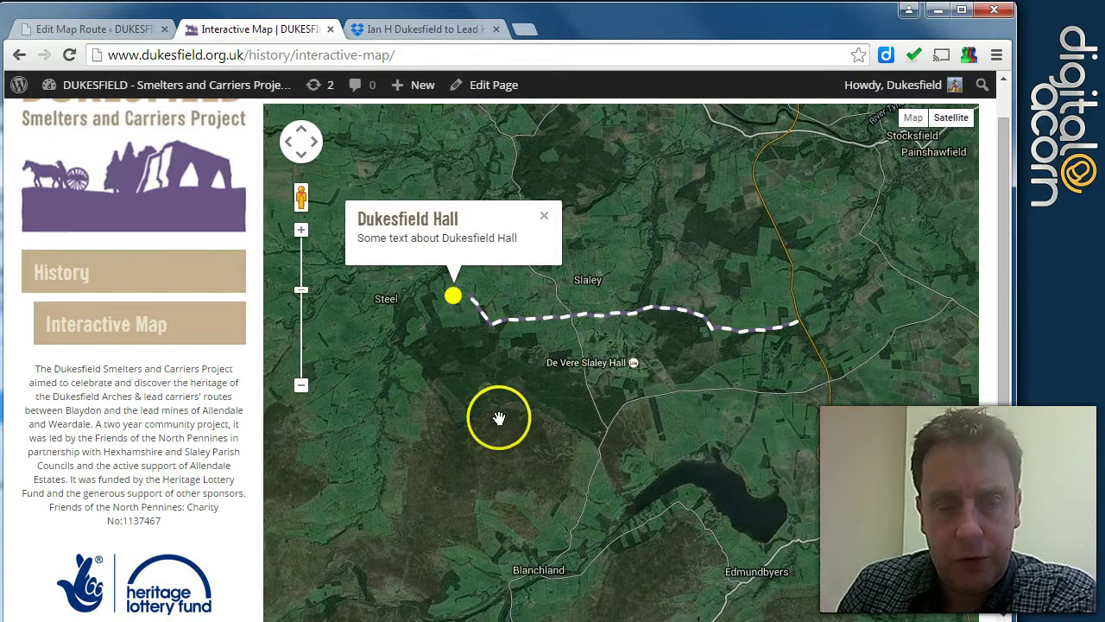
mouse_move(499, 418)
mouse_down()
mouse_move(558, 516)
mouse_move(731, 505)
mouse_move(558, 444)
mouse_up()
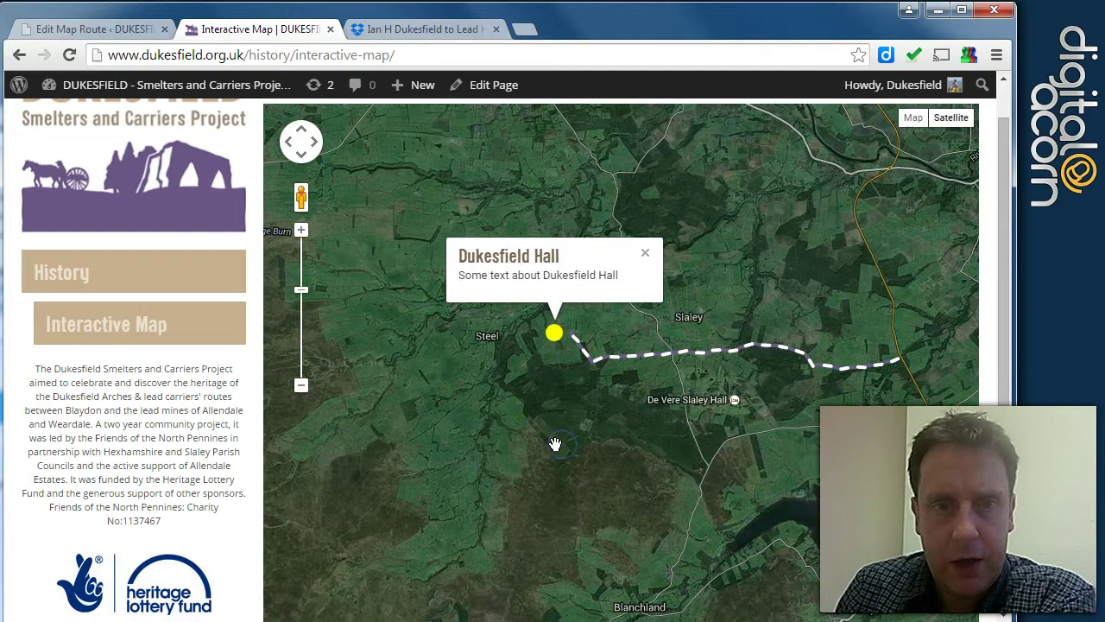
Switch to the Dropbox coordinates document and look back through the route coordinates listed before Scales Cross
click(401, 29)
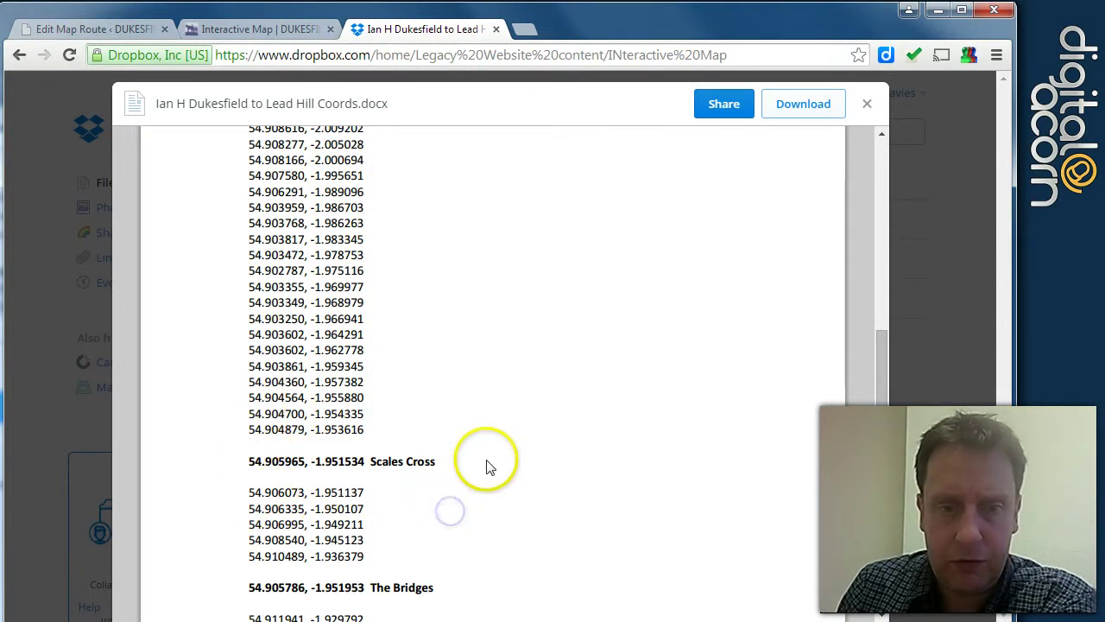
drag(882, 387, 868, 286)
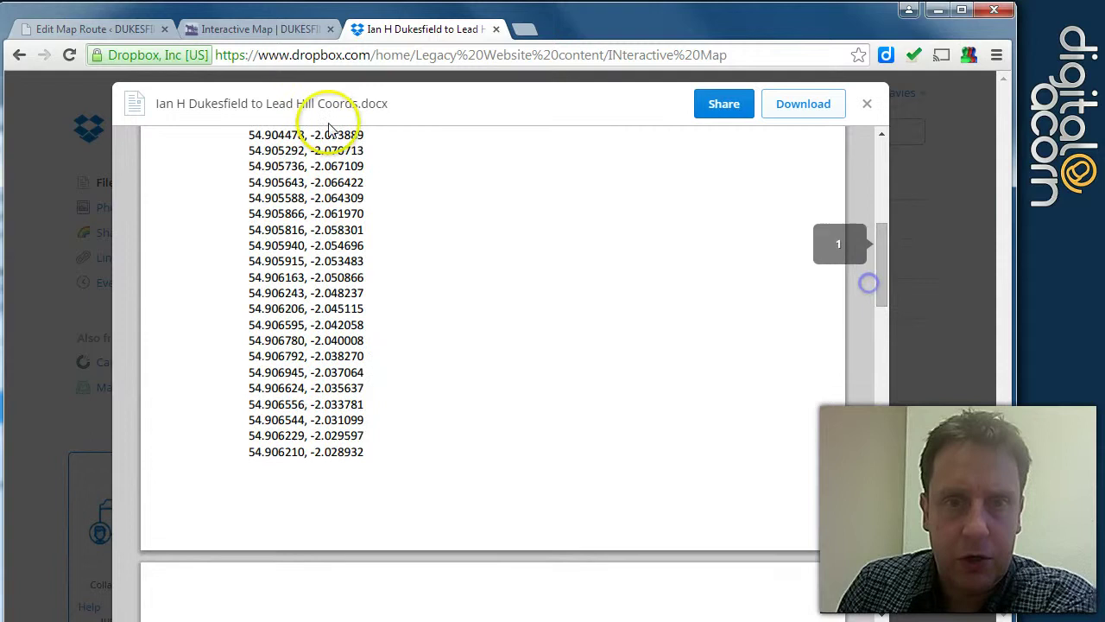
Return to the WordPress admin and review the list of all map routes and the list of all map points
click(107, 32)
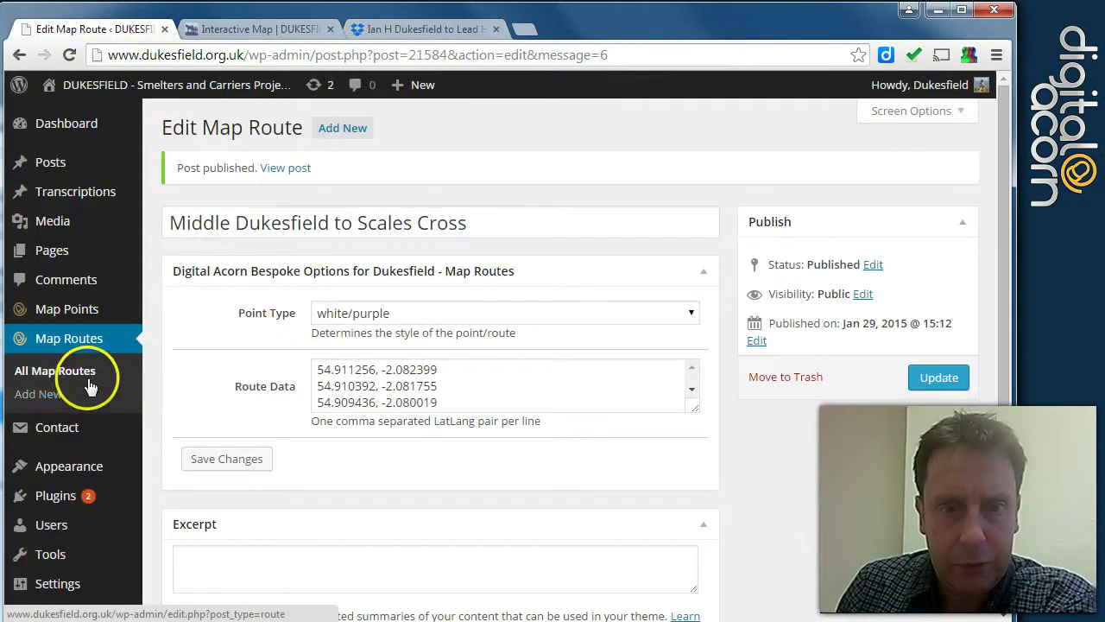
click(57, 378)
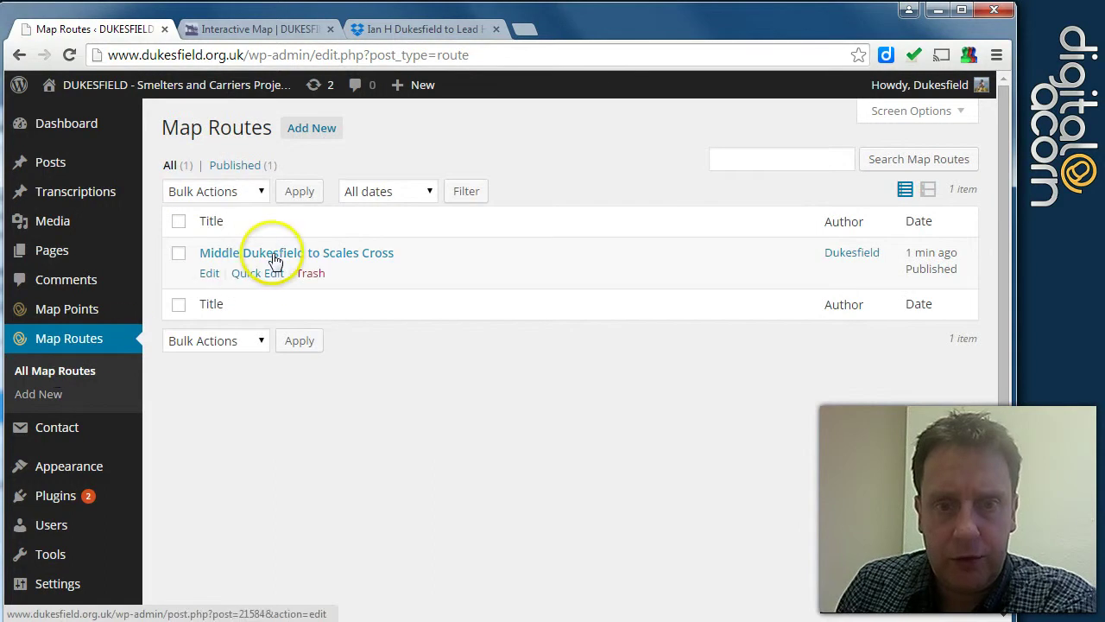
click(73, 312)
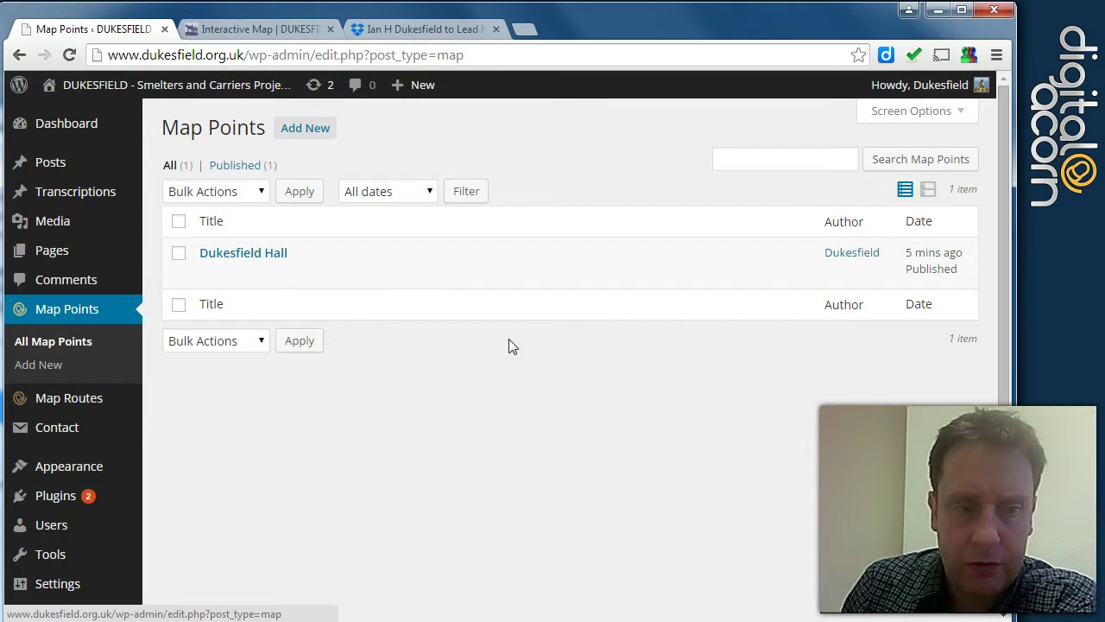
click(519, 310)
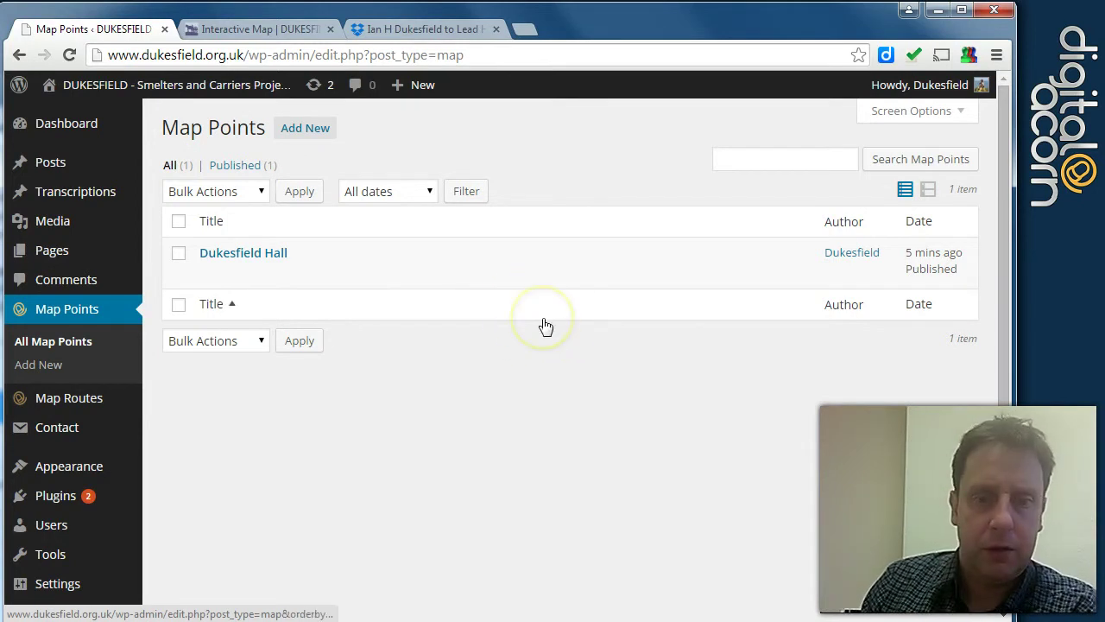